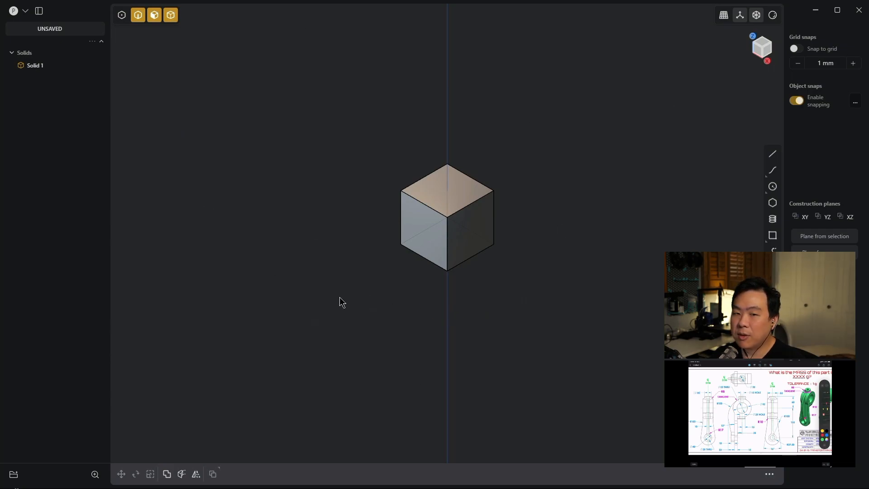
- Delete the default cube solid from the scene
left_click(40, 66)
key("Delete")
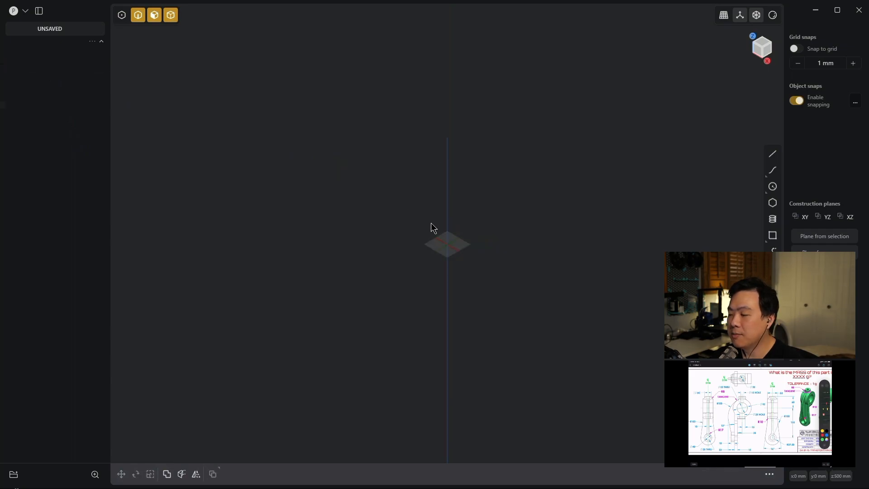
- Draw a circle with a 95 mm diameter centred on the origin in the right view
scroll(444, 261, "up", 3)
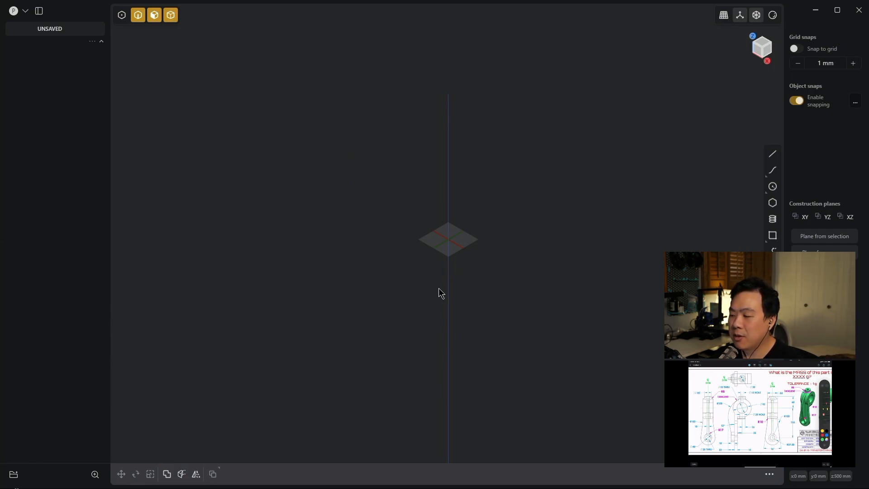
key("KP_3")
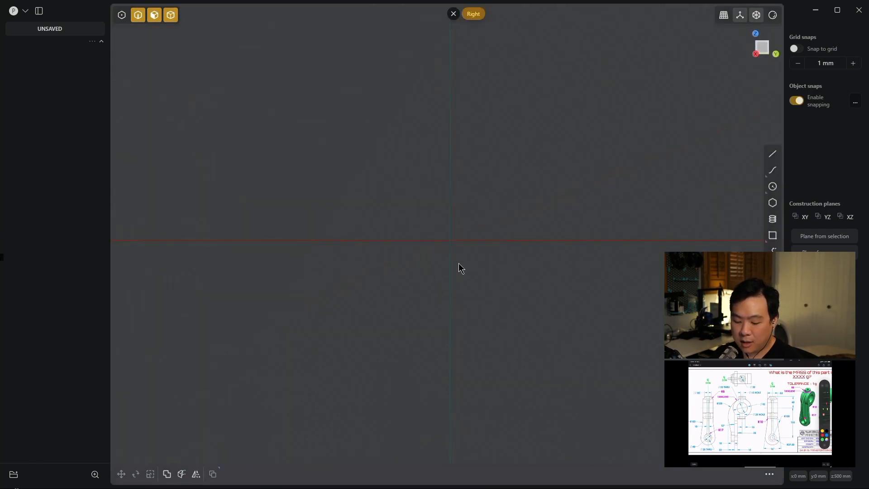
key("c")
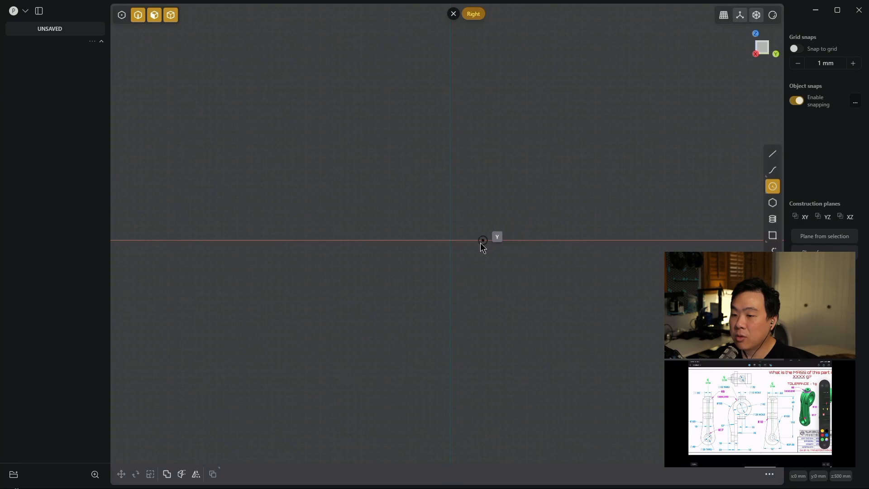
left_click(453, 243)
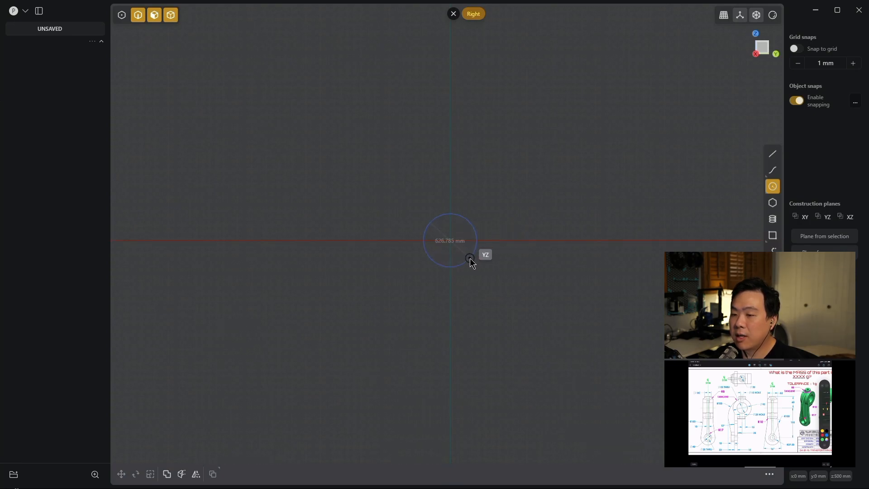
key("Tab")
type("95")
key("Return")
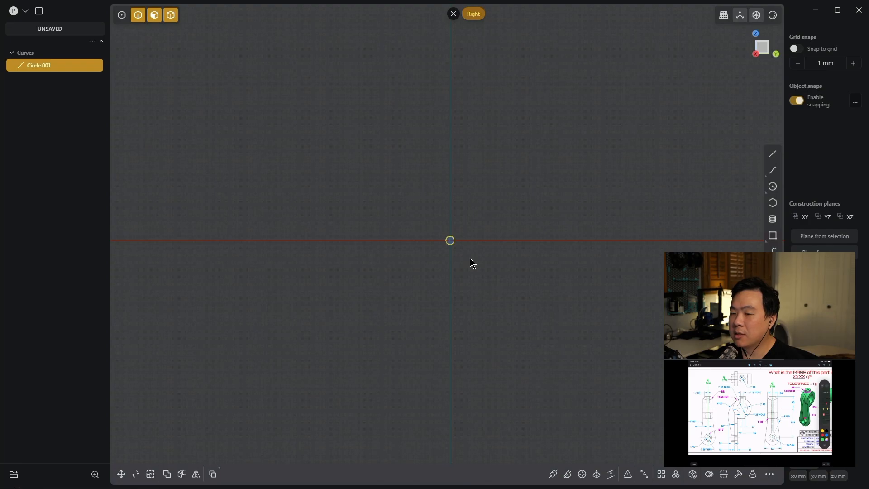
- Draw a concentric circle with a 55 mm diameter at the centre of the large circle
key("/")
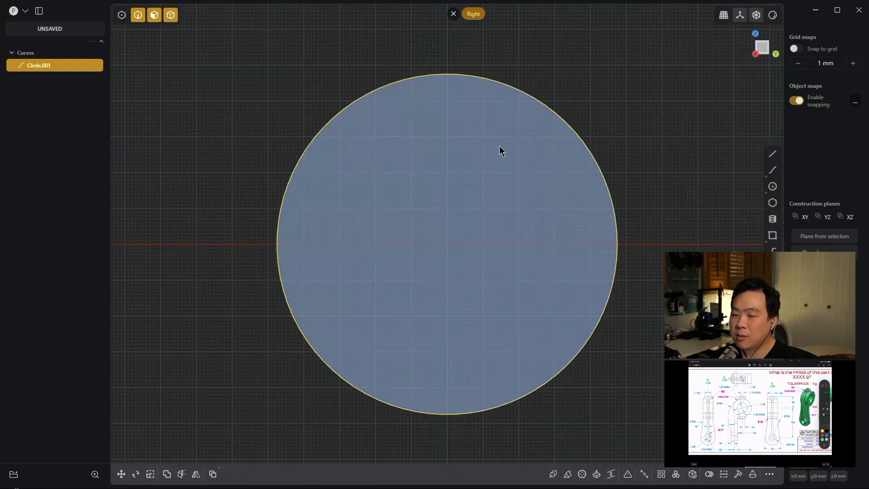
key("c")
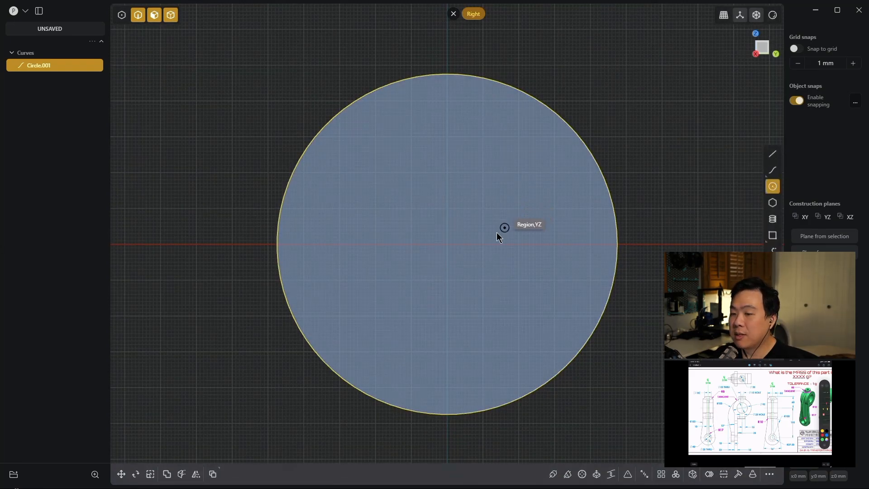
left_click(446, 244)
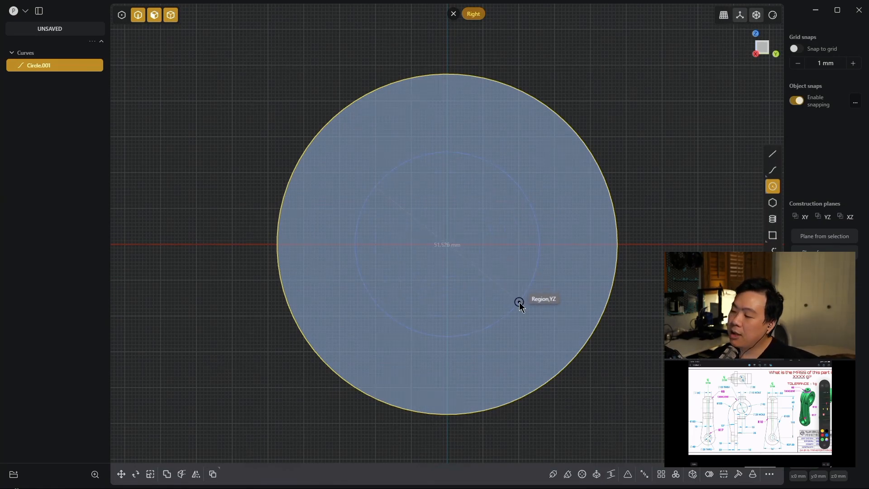
key("Tab")
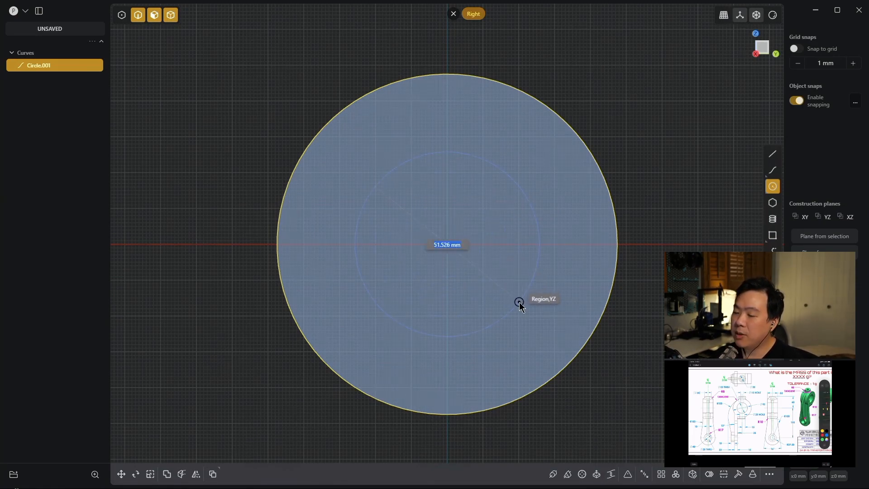
type("55")
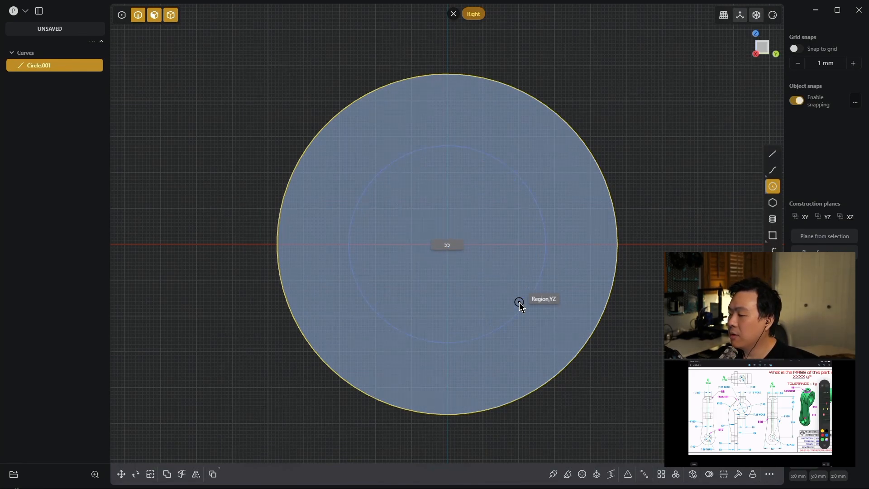
key("Return")
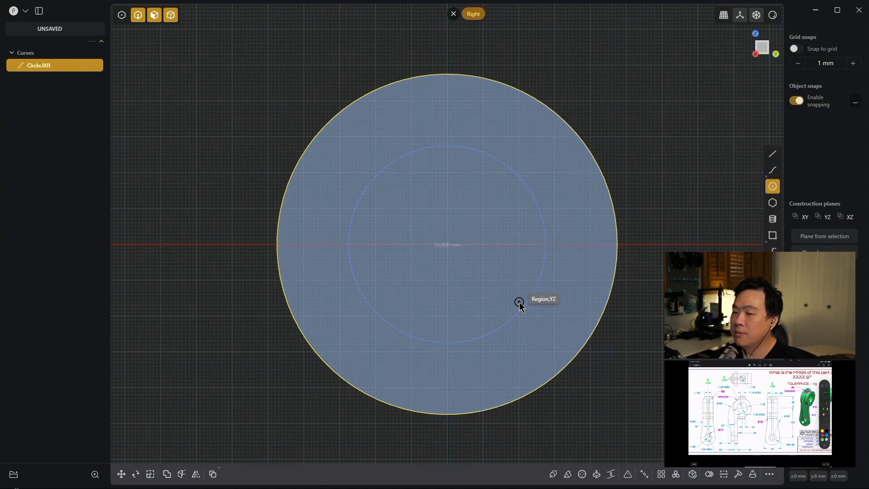
left_click(519, 301)
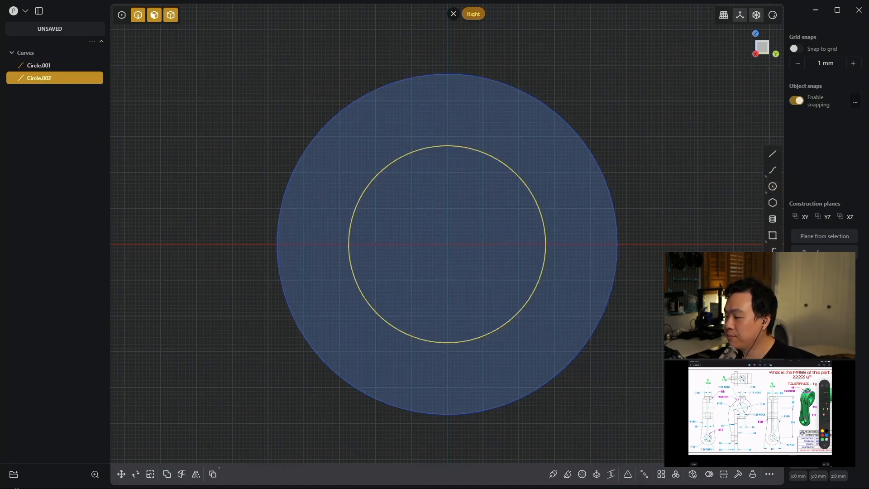
- Extrude the ring region between the two circles symmetrically by 53/2 mm on each side
scroll(576, 258, "up", 2)
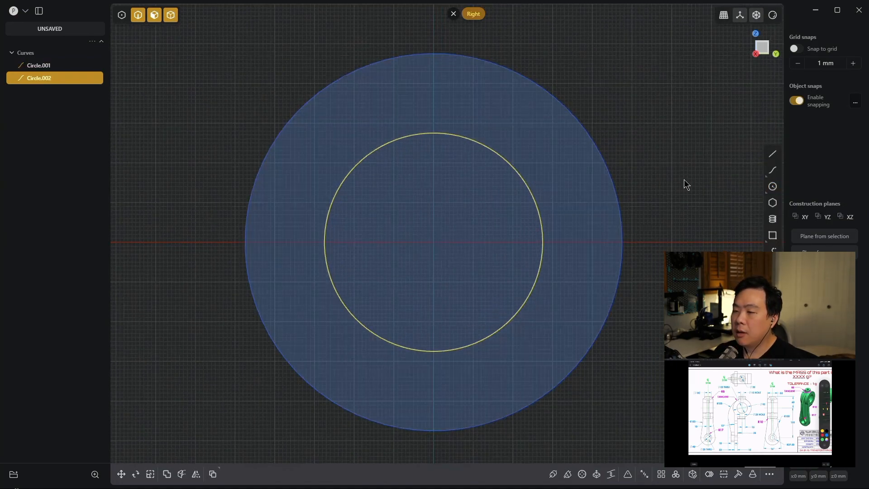
scroll(681, 185, "down", 2)
middle_click_drag(679, 154, 613, 173)
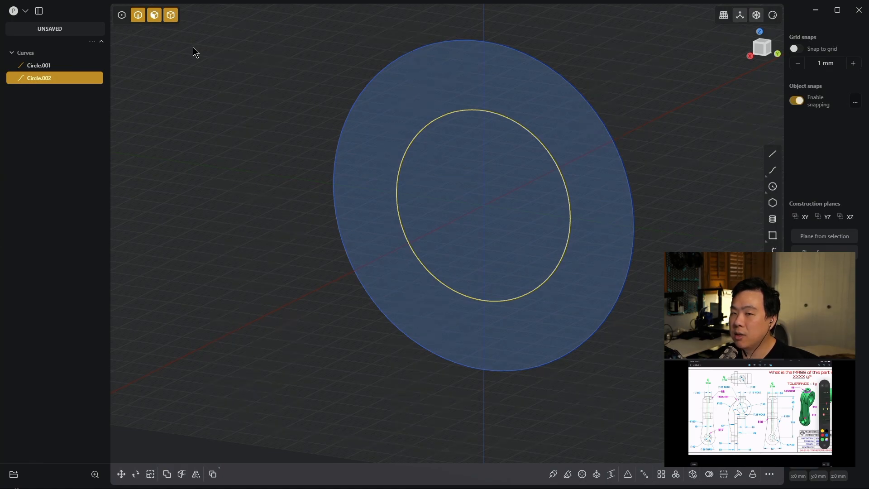
left_click(154, 15)
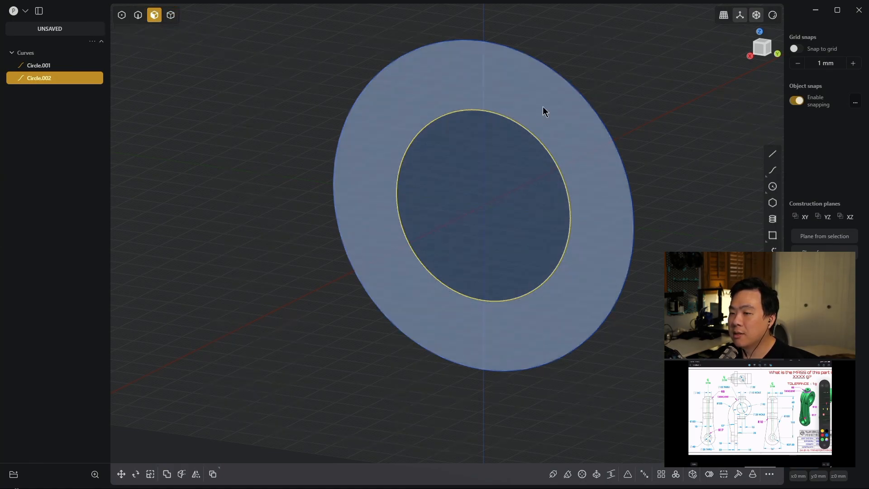
left_click(539, 109)
key("e")
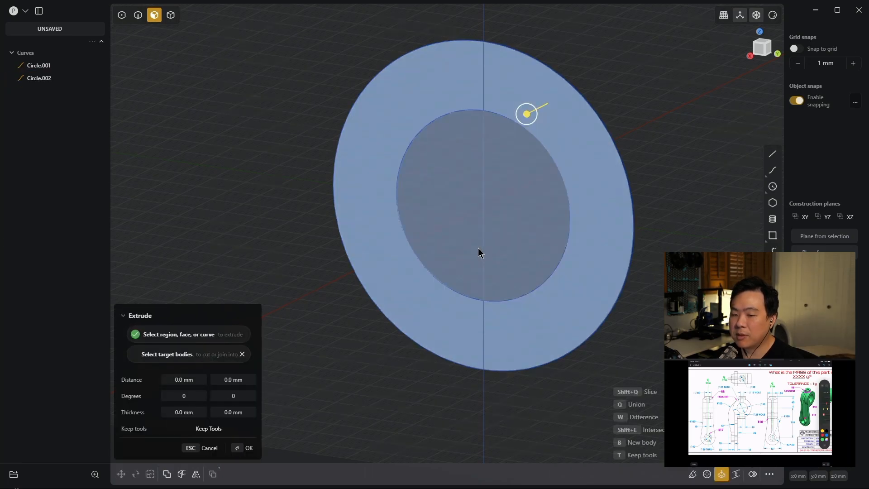
key("d")
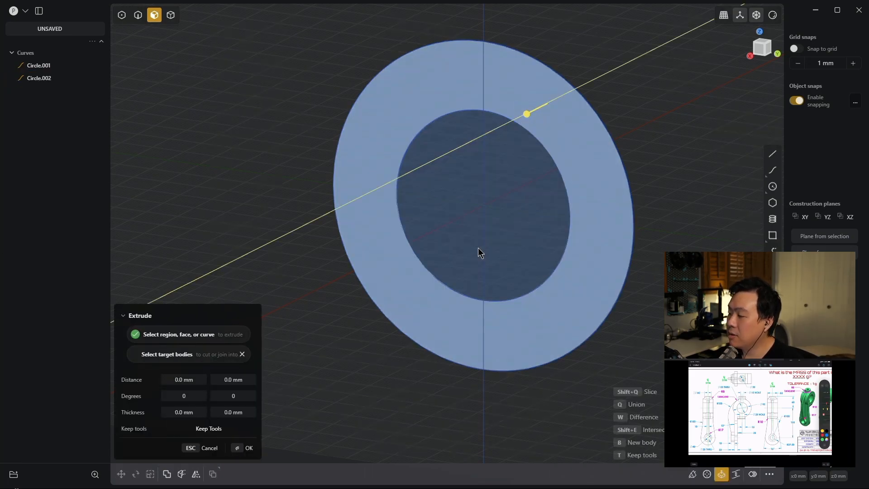
type("53")
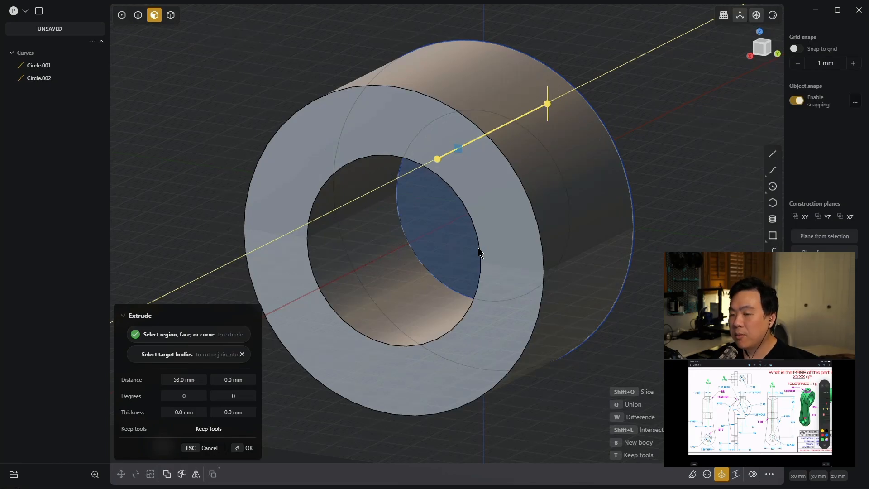
type("/2")
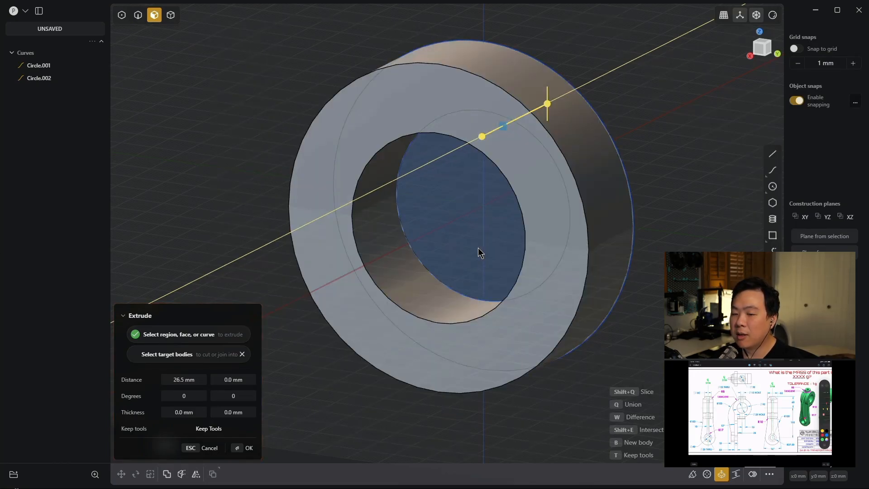
type("s")
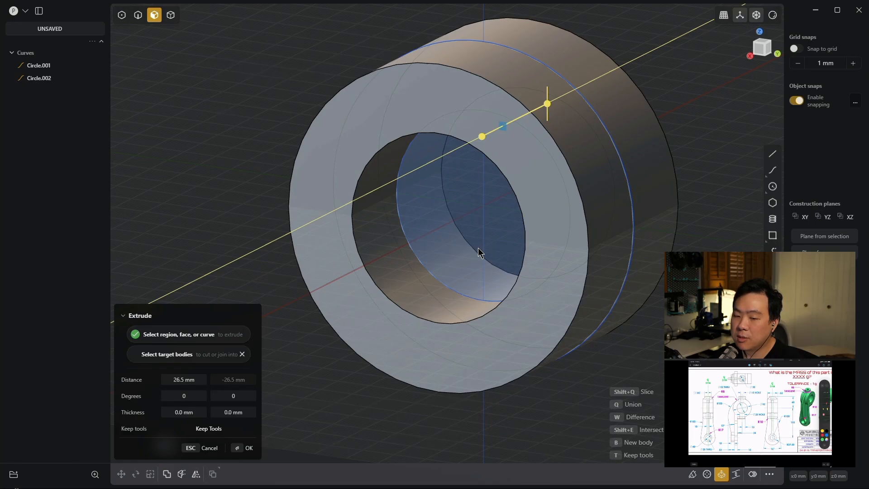
key("Return")
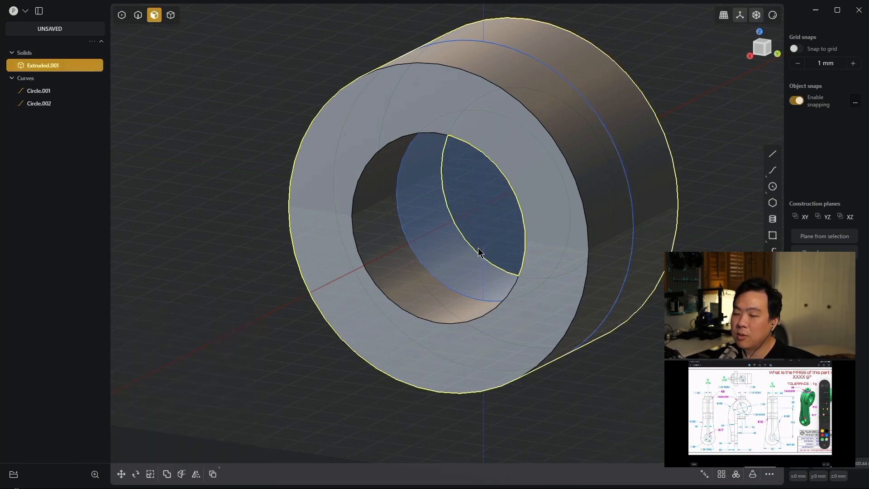
- Select all curves in the scene and delete both circles, keeping the extruded ring
middle_click_drag(411, 285, 353, 319)
scroll(352, 319, "down", 5)
left_click(599, 360)
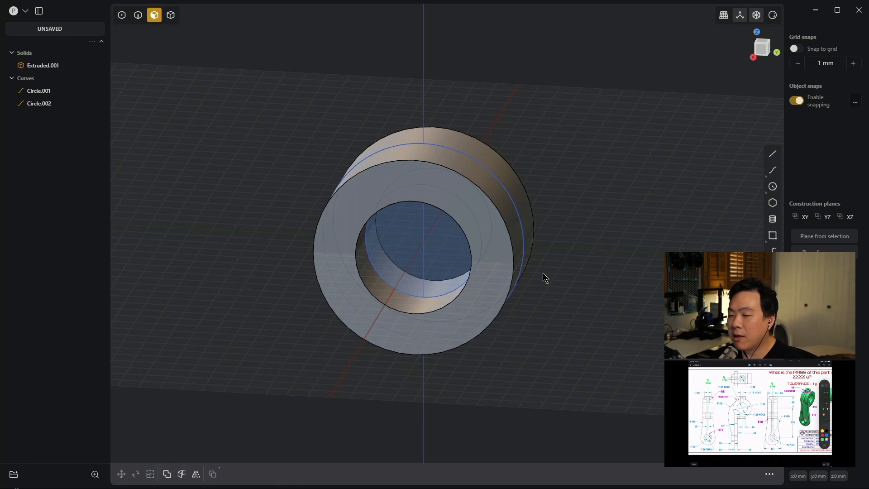
key("shift+a")
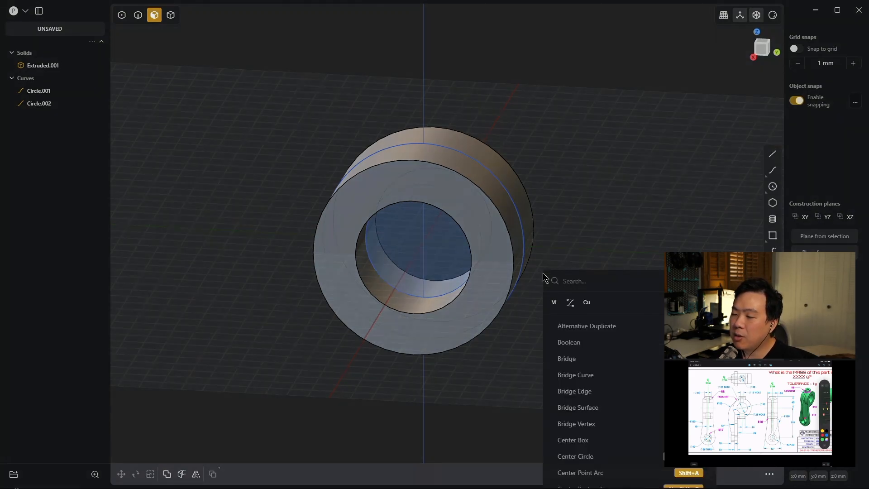
type("sel")
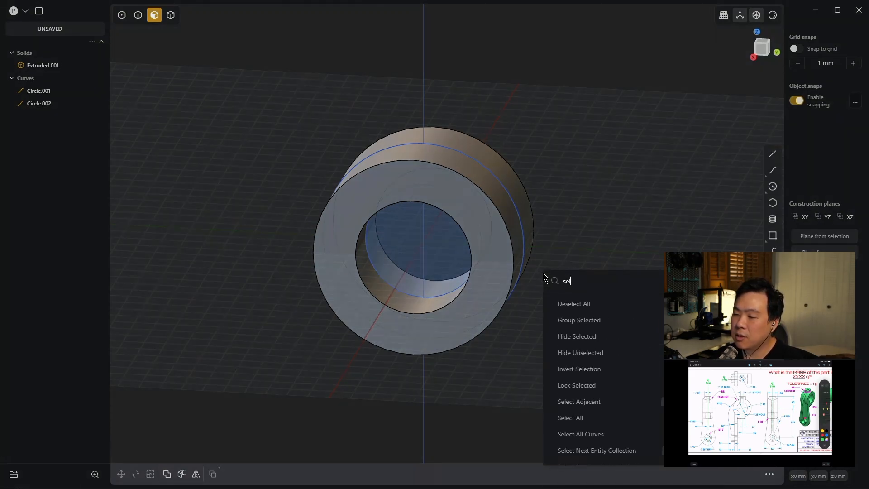
type("ect all")
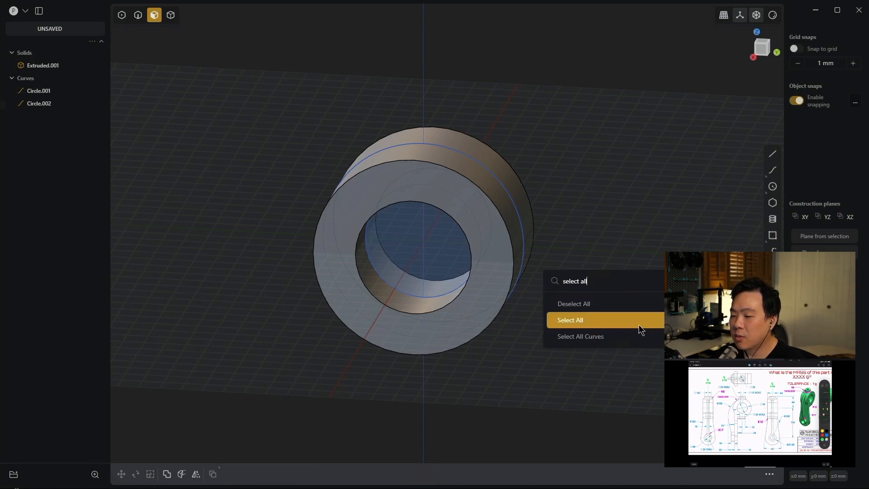
left_click(648, 198)
key("ctrl+shift+c")
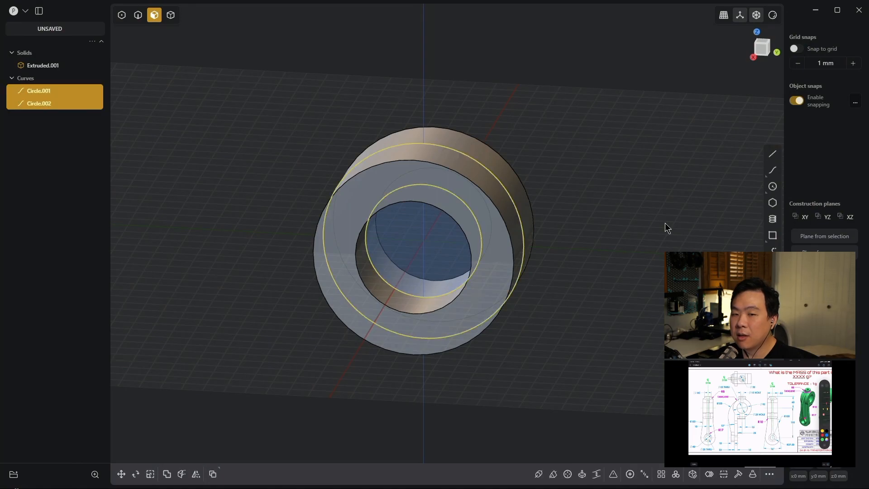
key("Delete")
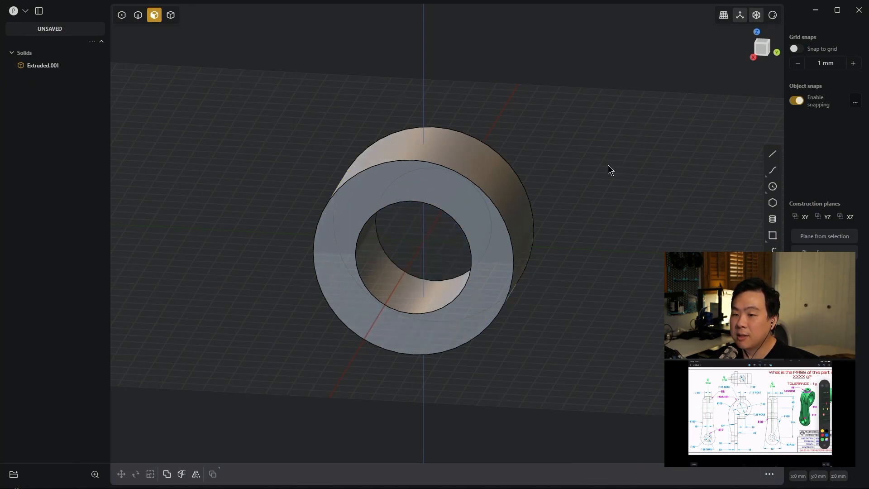
- Create a rectangular outline curve of the ring solid from the front view, leaving it at its original position
middle_click_drag(606, 273, 600, 259)
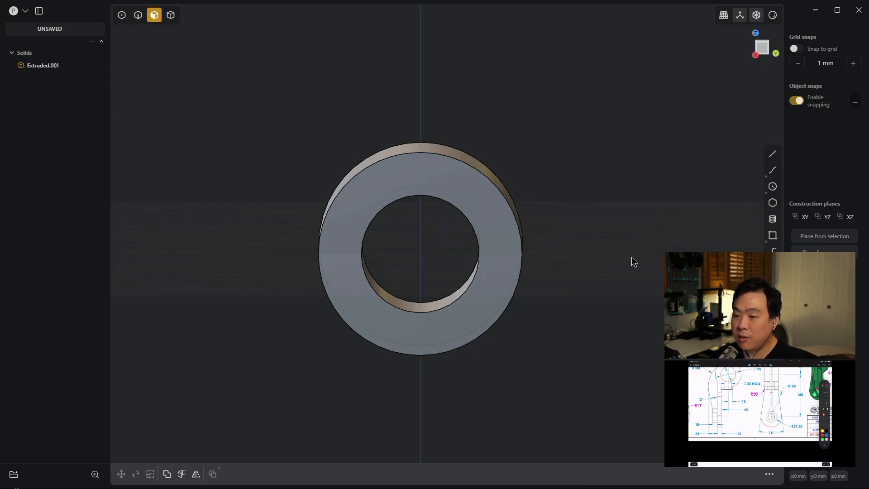
key("KP_1")
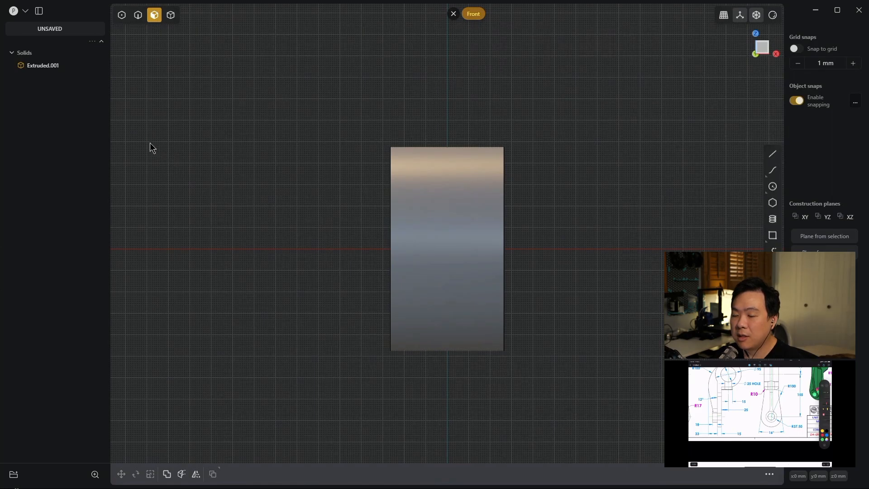
left_click(55, 68)
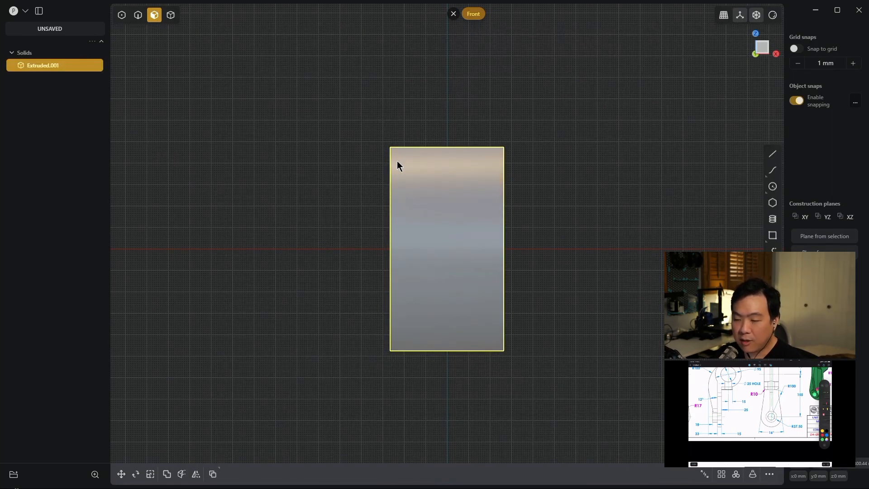
key("f")
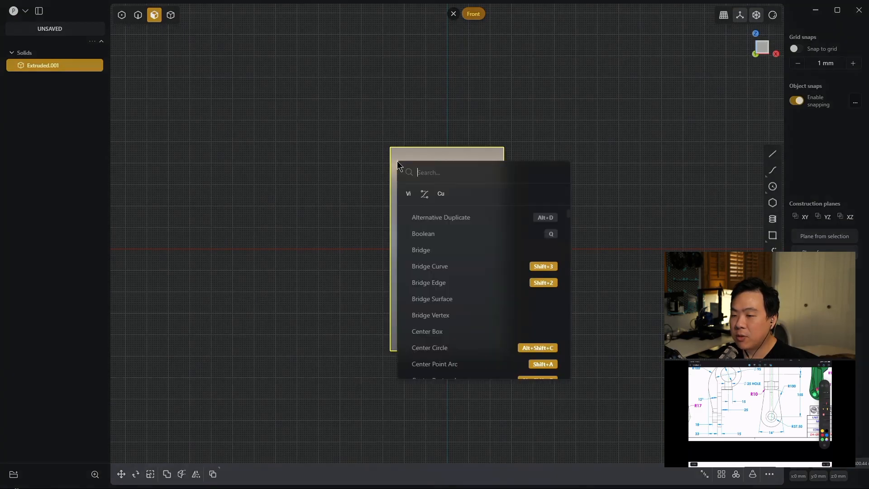
left_click(473, 217)
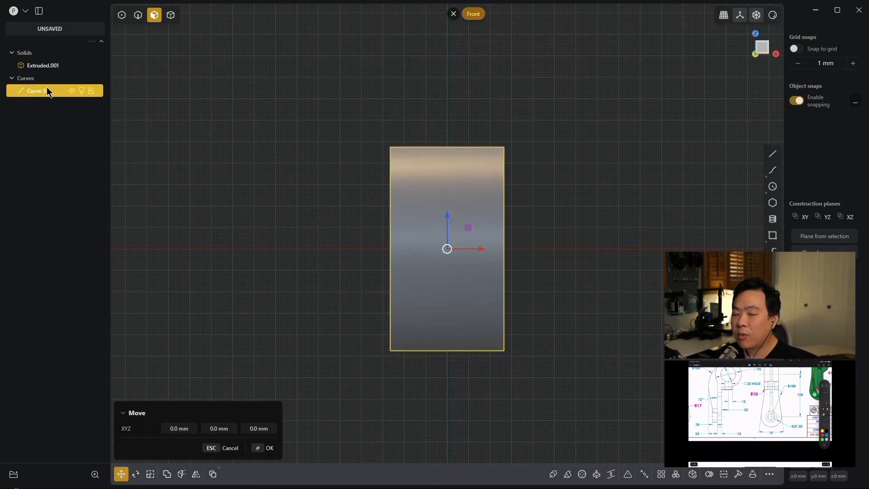
key("g")
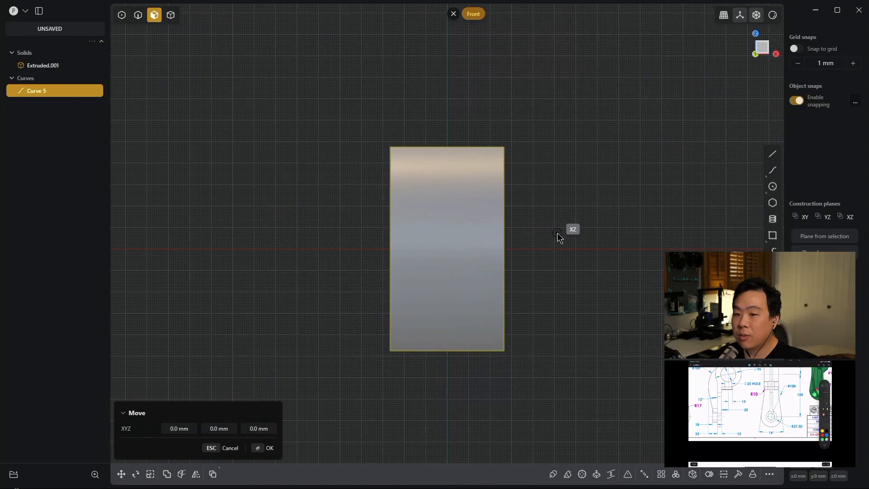
key("Escape")
- Hide the extruded ring solid so only the rectangular outline curve remains in the front view, and clear the selection
key("f")
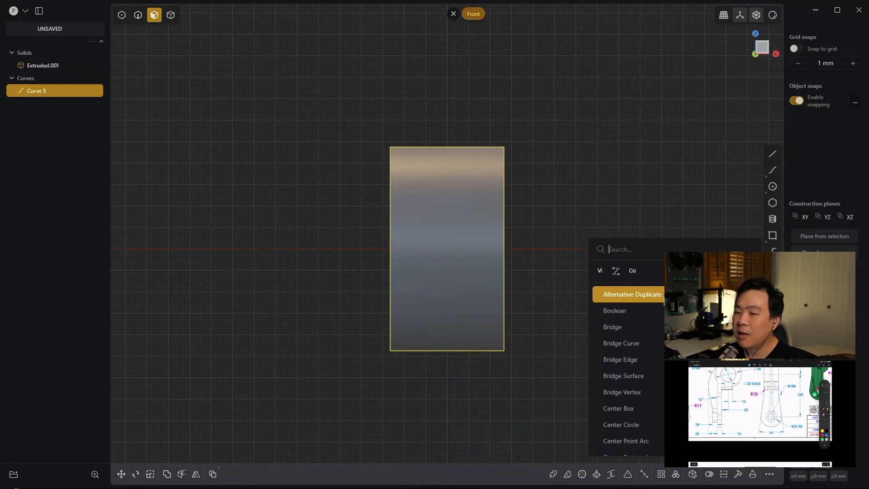
key("Escape")
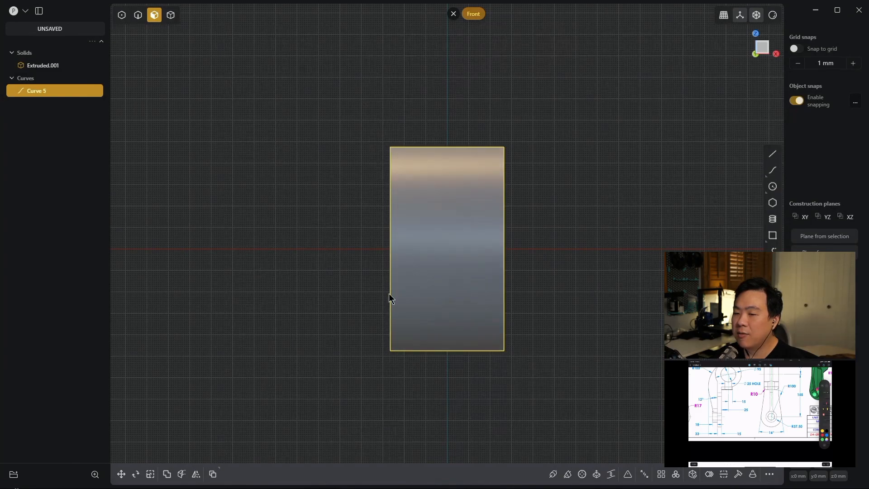
middle_click_drag(627, 207, 583, 243)
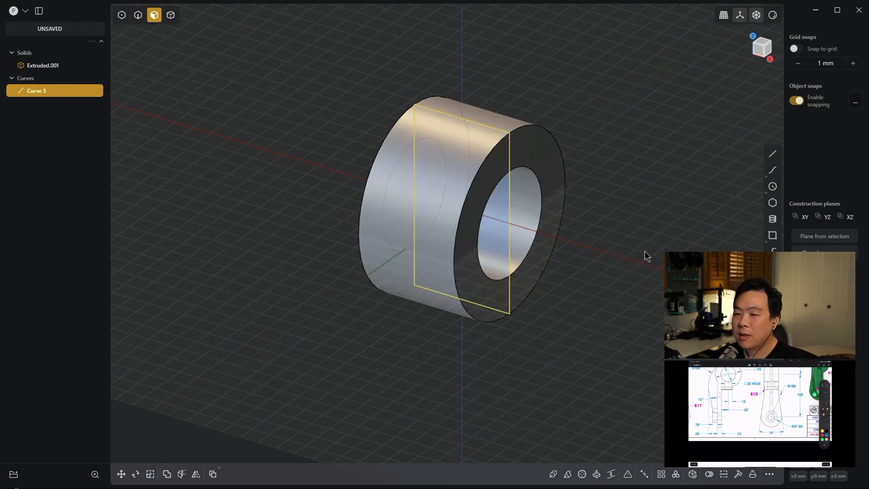
key("KP_1")
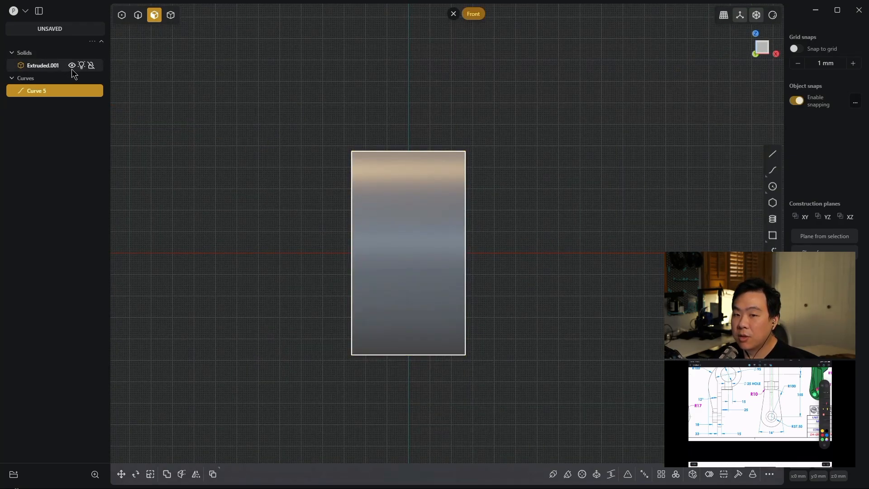
left_click(71, 66)
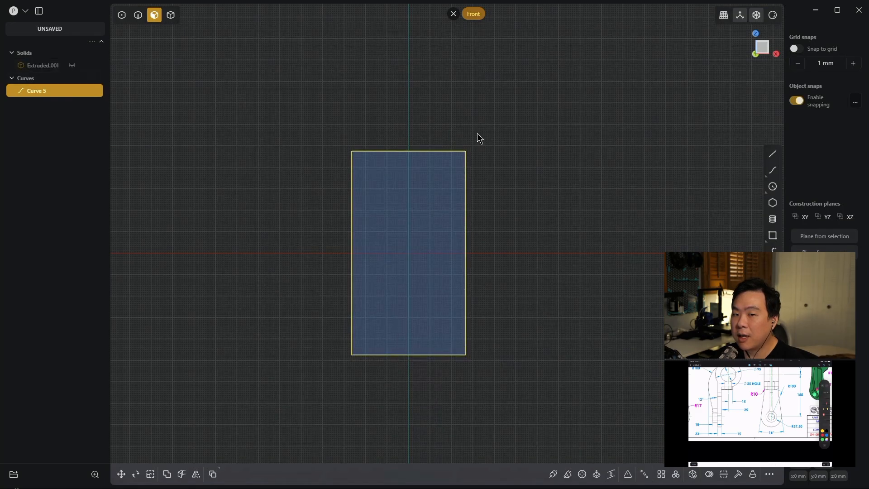
left_click(558, 191)
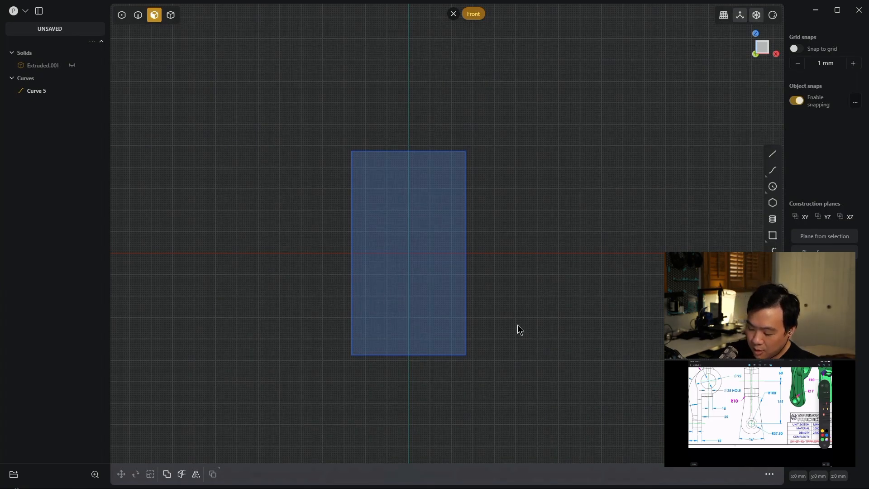
- Draw a circle centred on the origin in the front view with a diameter of 37.5*2 mm
key("c")
left_click(408, 252)
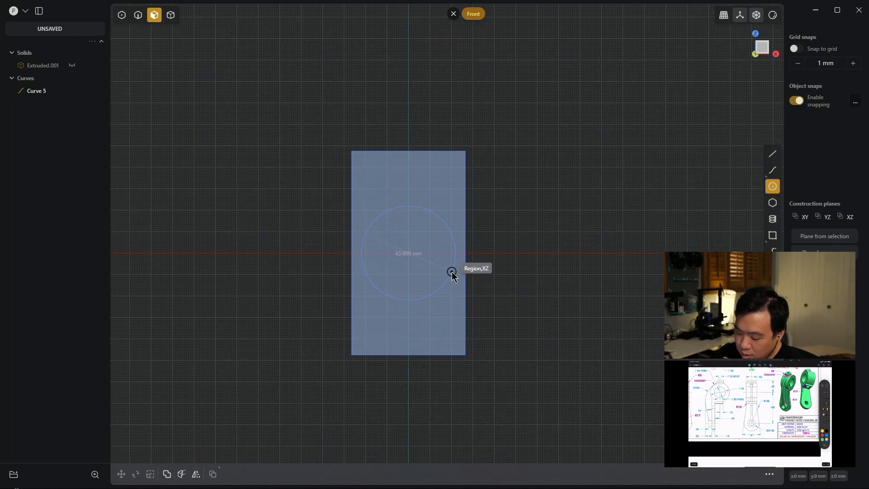
key("Tab")
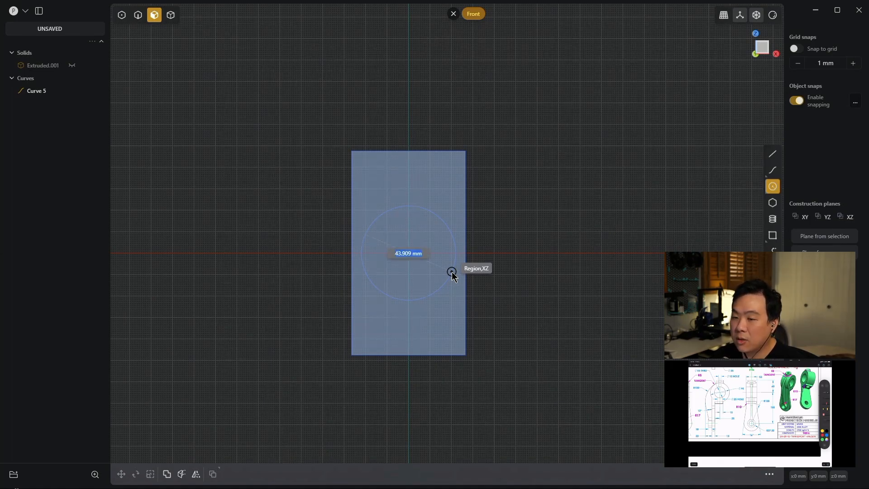
type("375")
key("BackSpace")
type(".5*2")
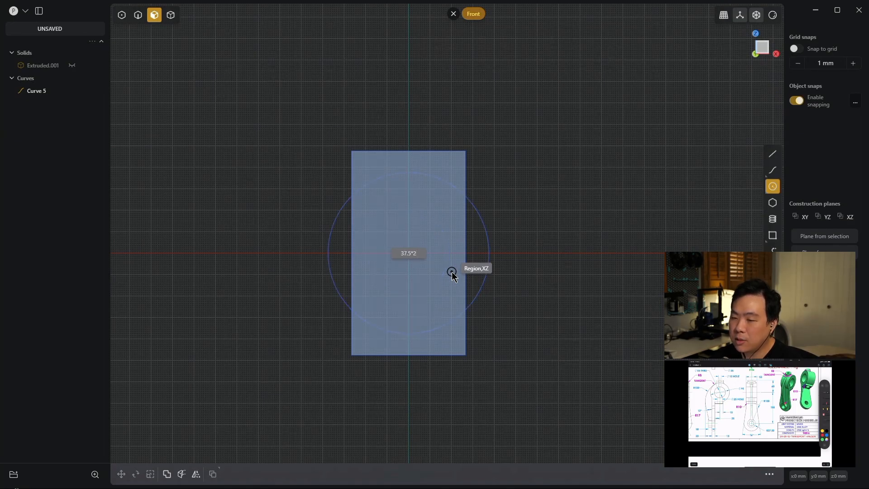
key("Return")
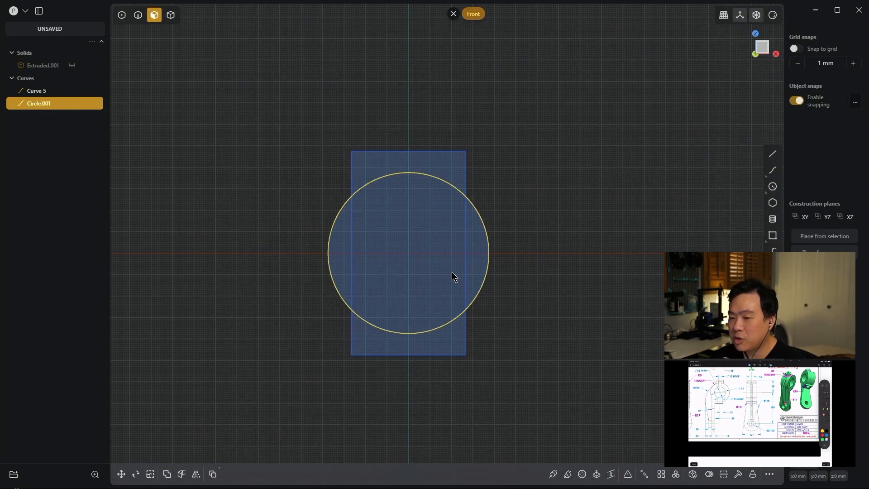
- Move the new circle -155 mm along the Z axis, below the rectangular outline, and deselect it
key("g")
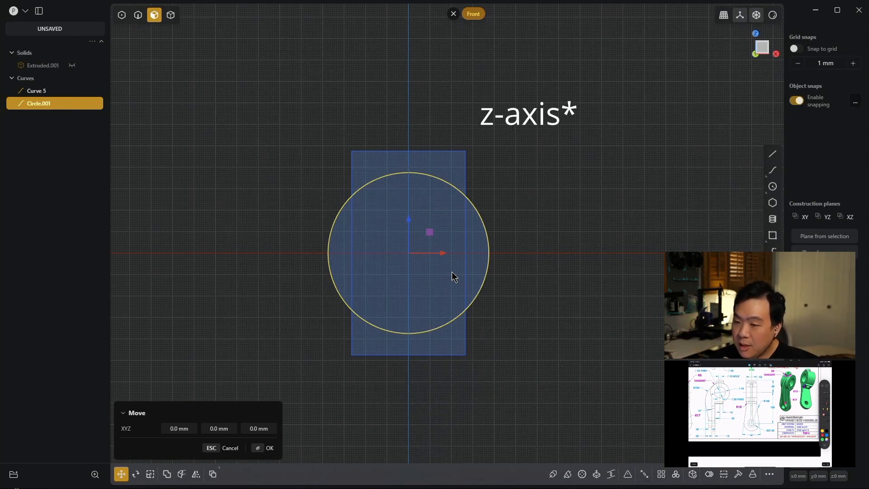
type("155")
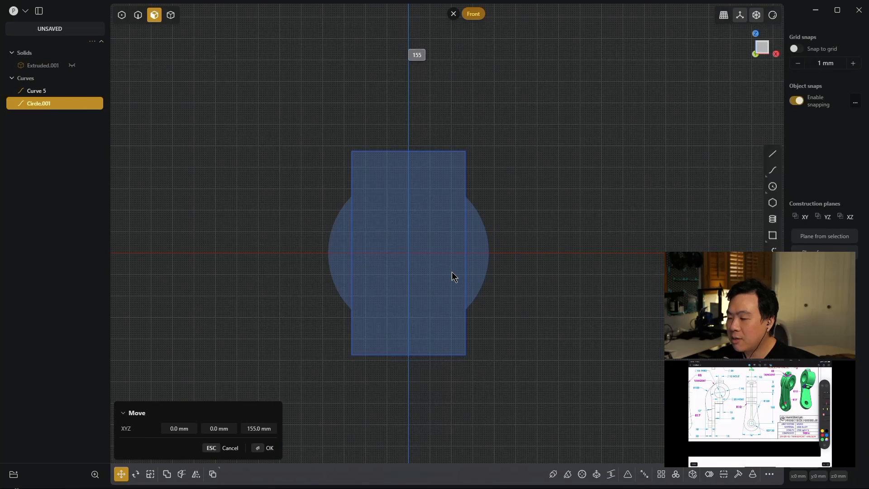
type("-")
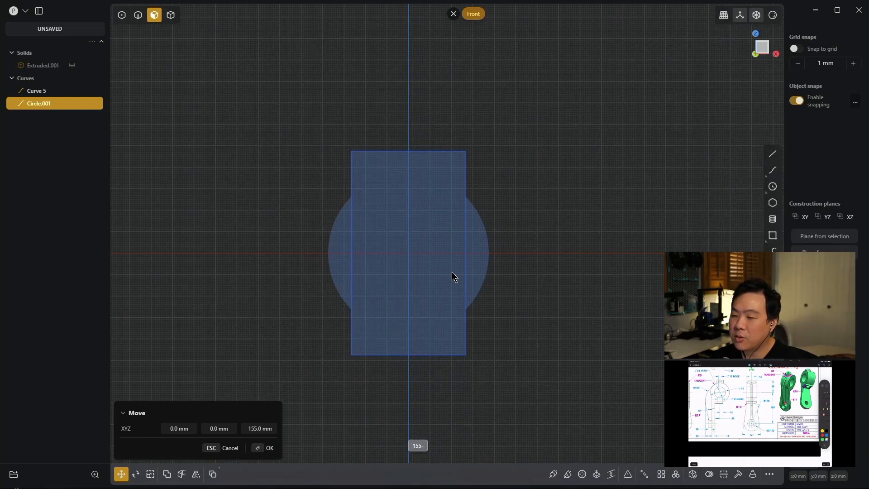
key("Return")
scroll(484, 285, "down", 2)
scroll(483, 284, "down", 2)
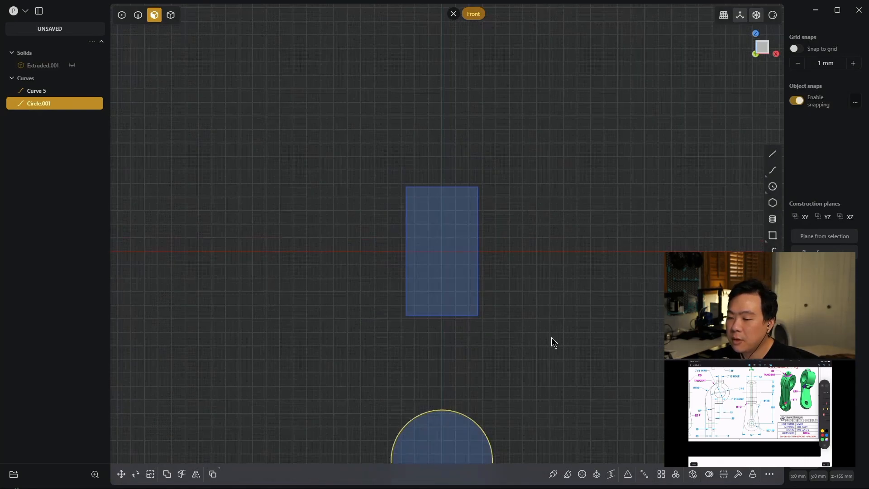
middle_click_drag(574, 340, 569, 306)
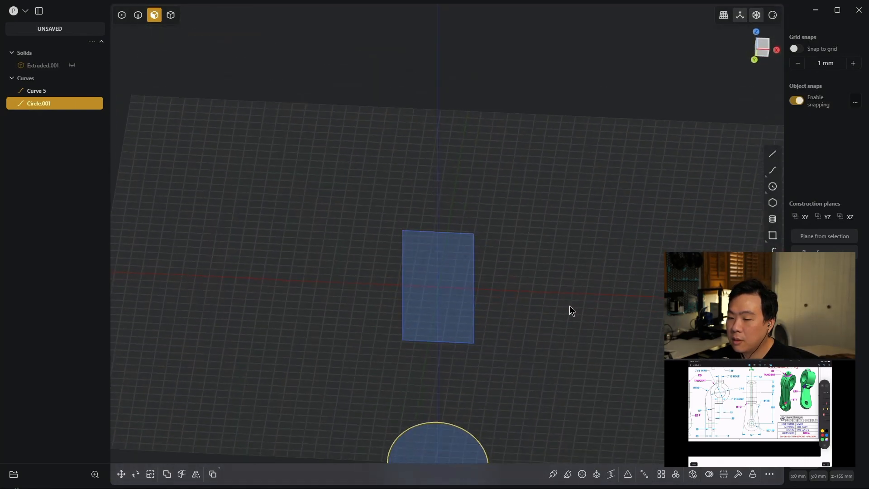
key("KP_1")
middle_click_drag(563, 350, 574, 191, "shift")
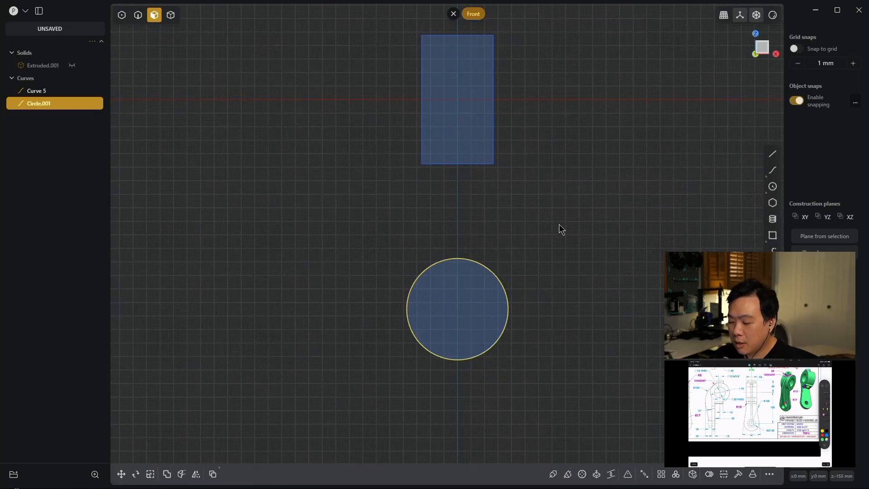
left_click(539, 237)
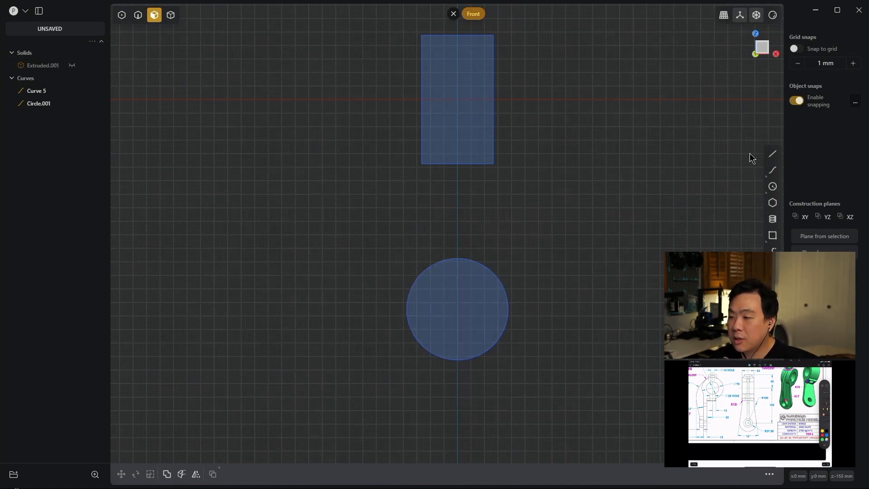
- Draw a slanted line about 52 mm long beside the lower circle, at an angle of 90-8 degrees
left_click(772, 153)
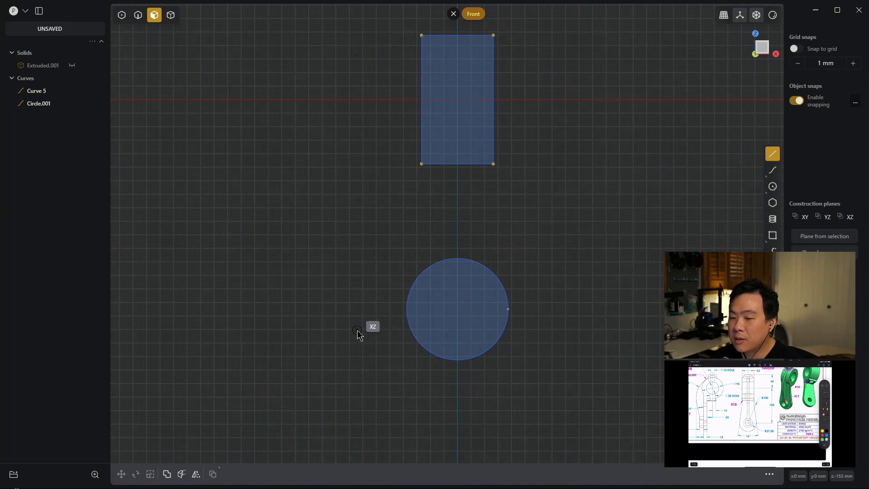
left_click(357, 329)
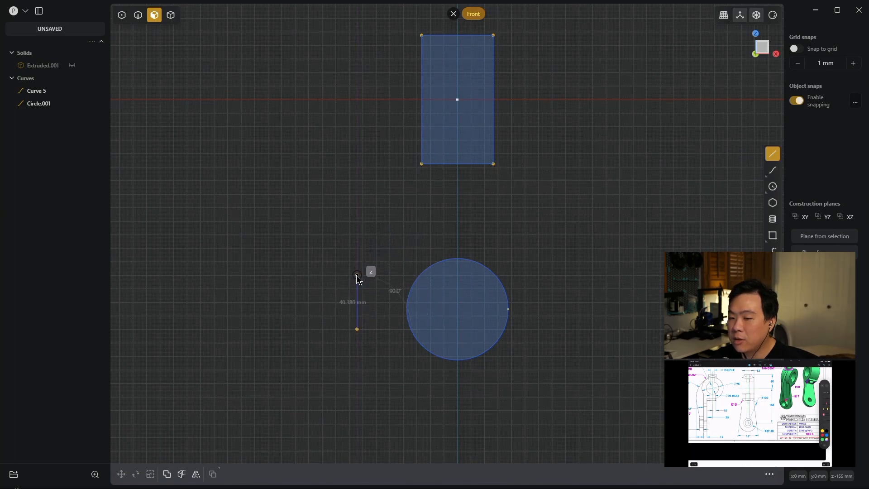
key("Tab")
key("Tab")
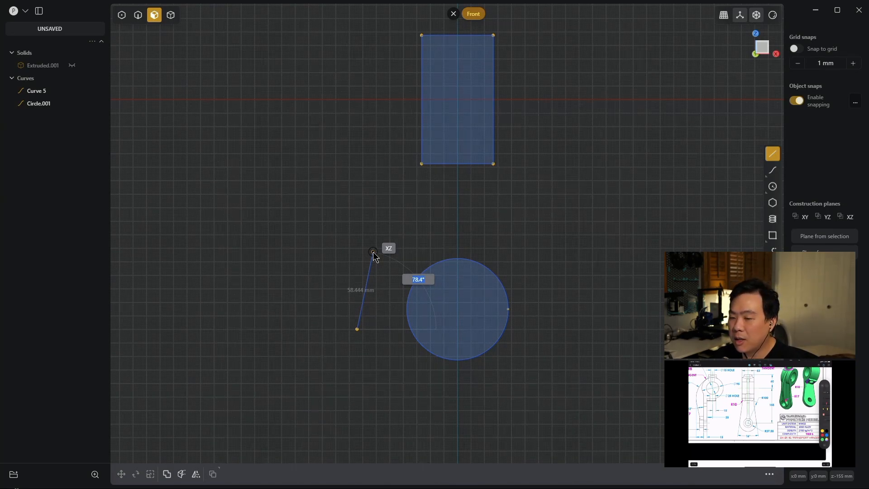
type("90")
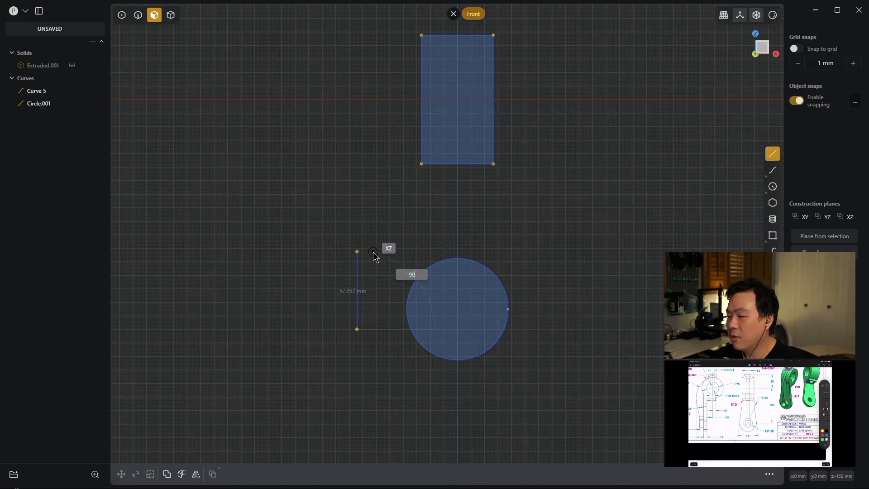
type("-8")
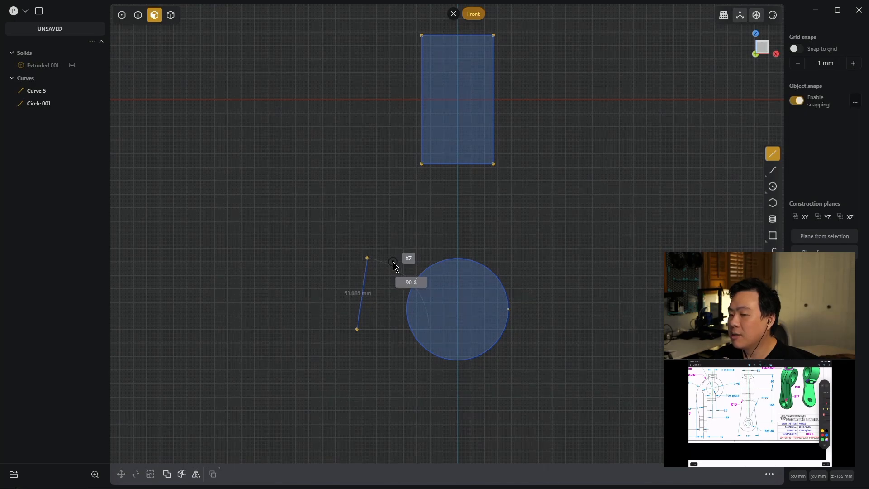
key("Return")
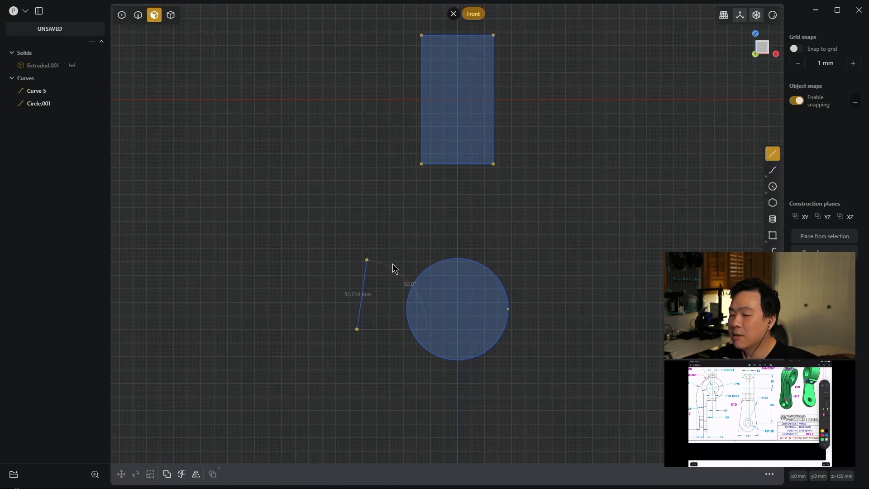
key("Return")
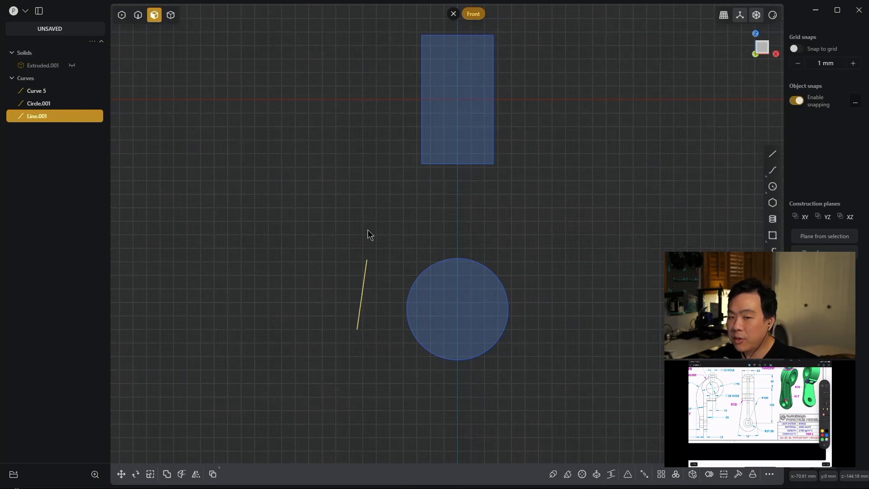
- Move the slanted line by its lower endpoint onto the circle's side, snapping it to the tangent point
key("g")
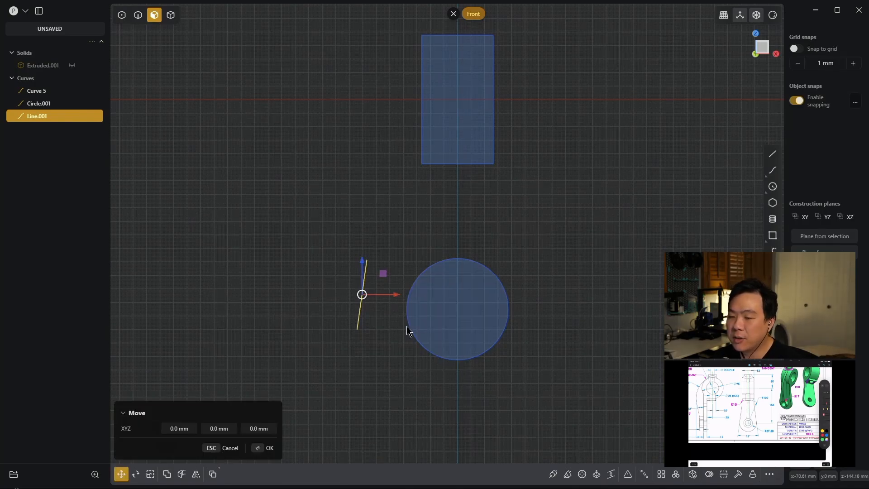
key("f")
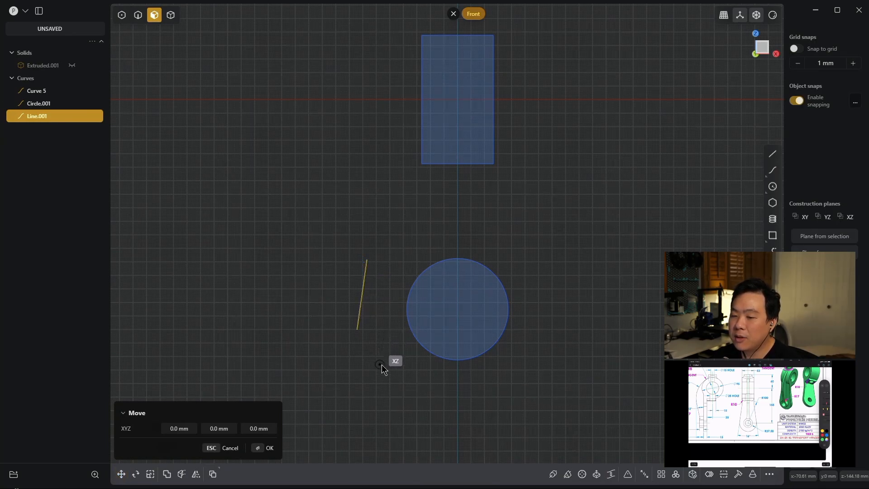
left_click(356, 330)
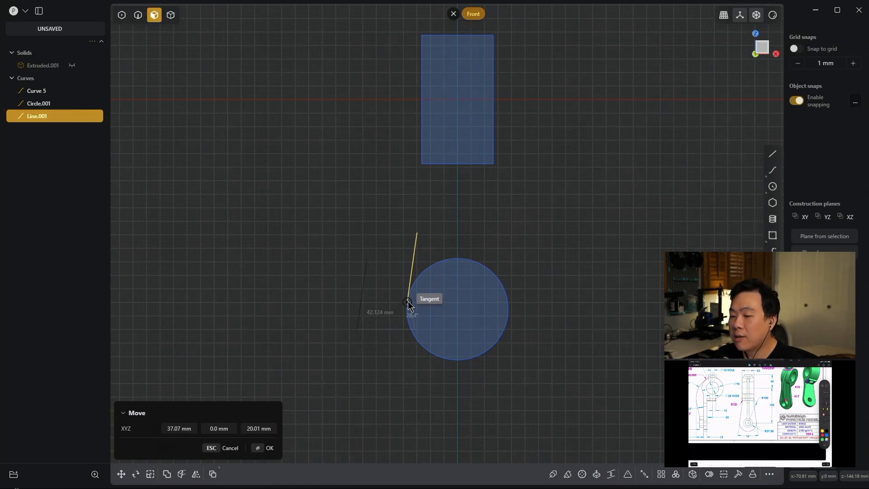
left_click(407, 301)
right_click(370, 309)
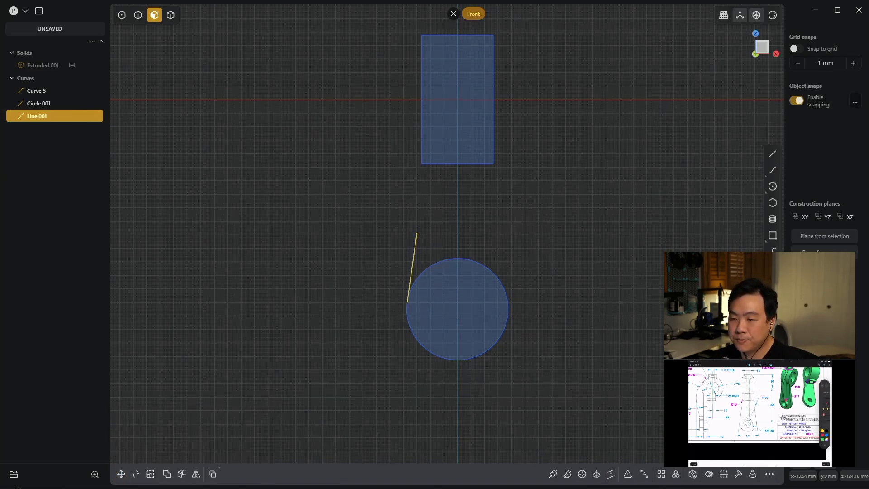
- Draw a vertical line about 14 mm long downward from the rectangle's lower-left corner
scroll(543, 301, "up", 3)
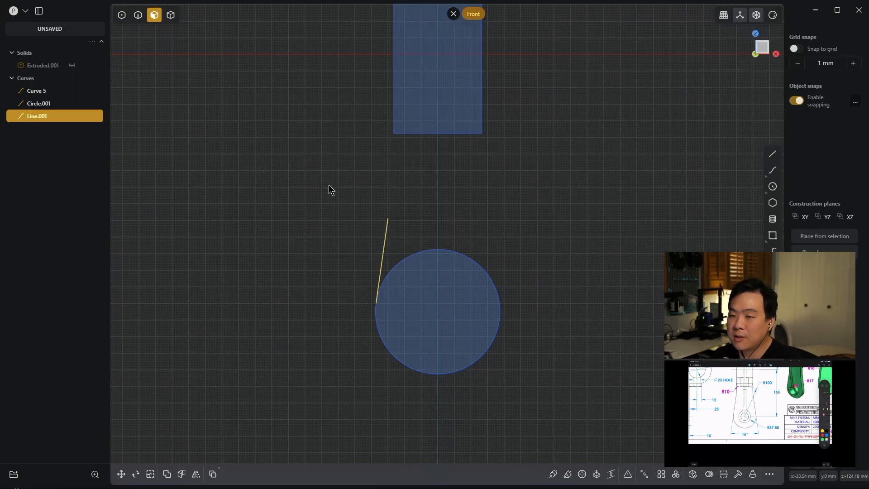
left_click(373, 173)
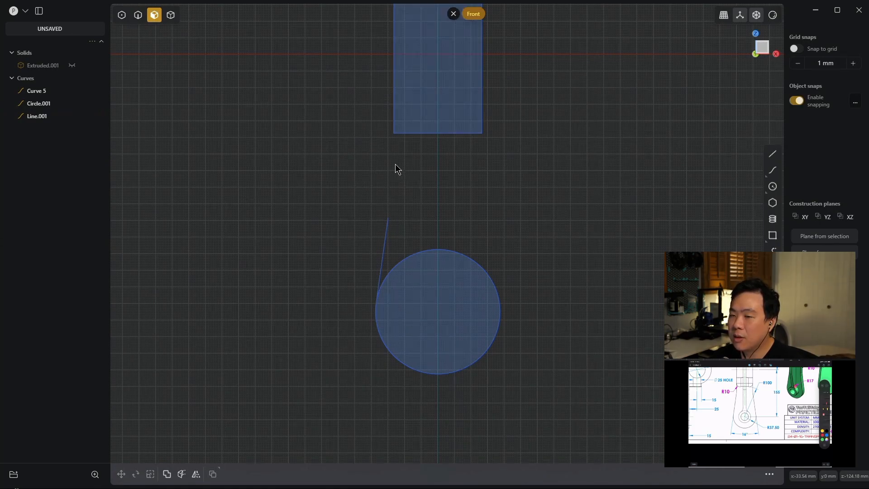
key("l")
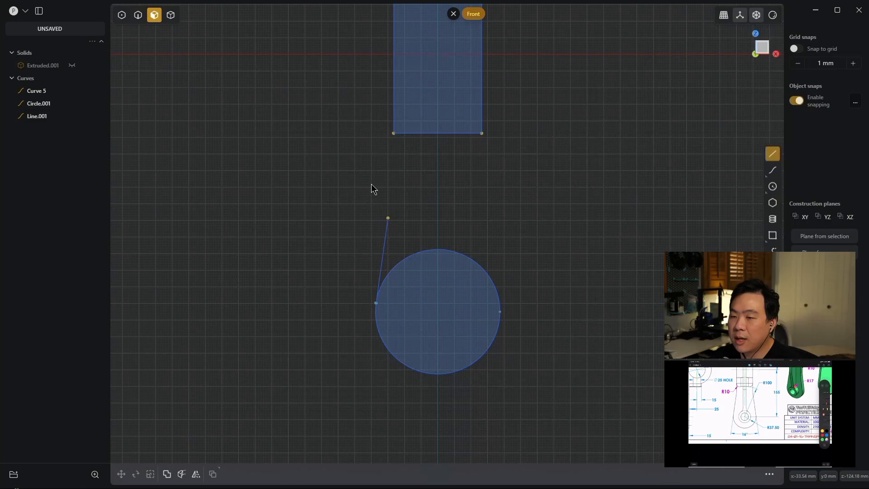
left_click(393, 133)
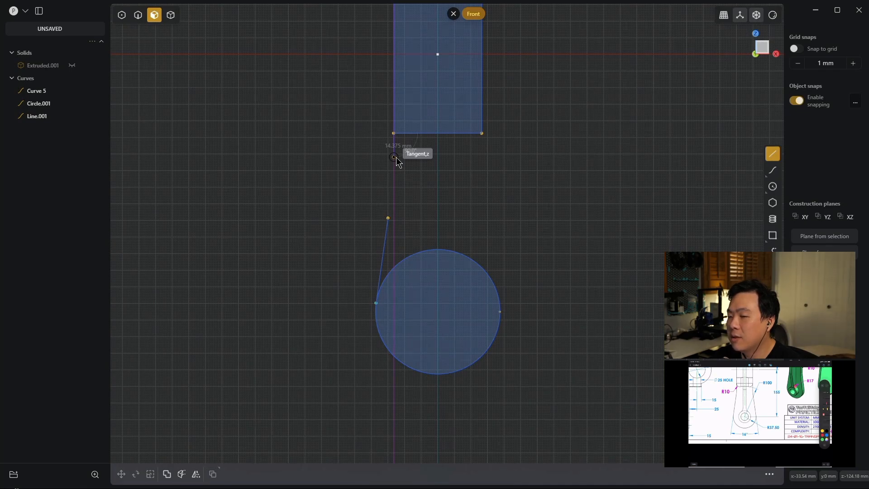
left_click(396, 158)
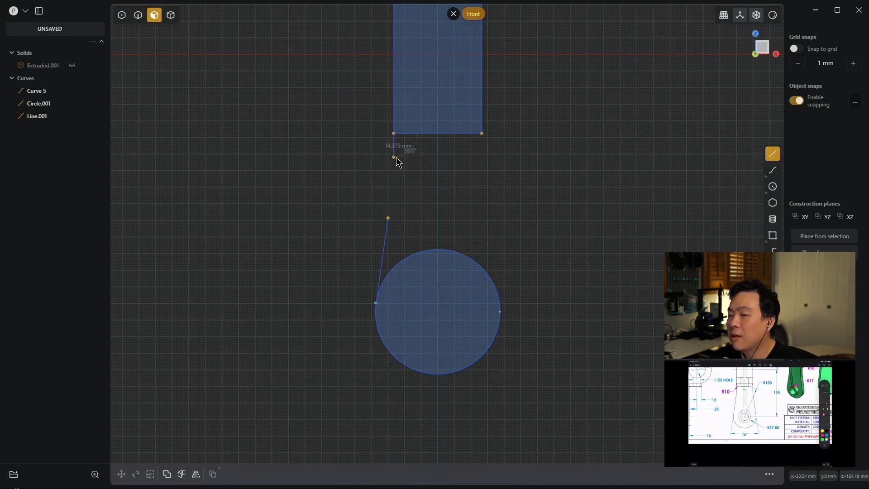
right_click(396, 158)
left_click(457, 233)
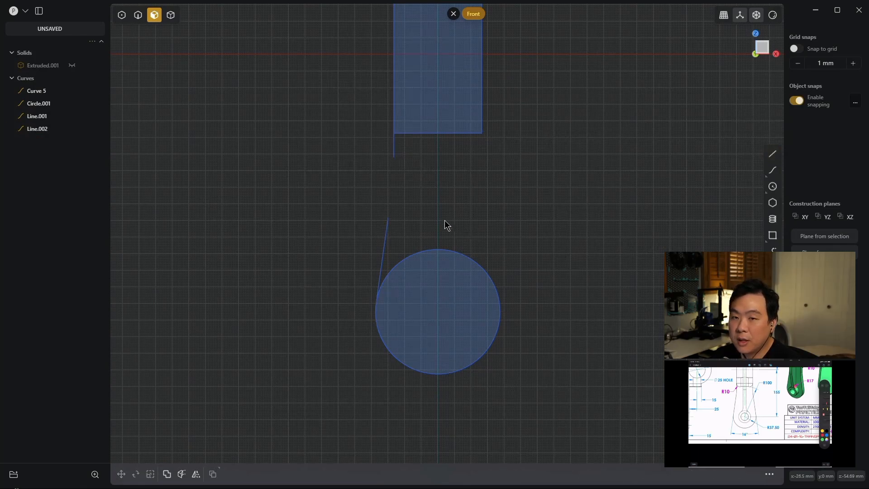
- Move the slanted line's upper endpoint along its own direction to its intersection with the vertical line's extension, and deselect it
key("1")
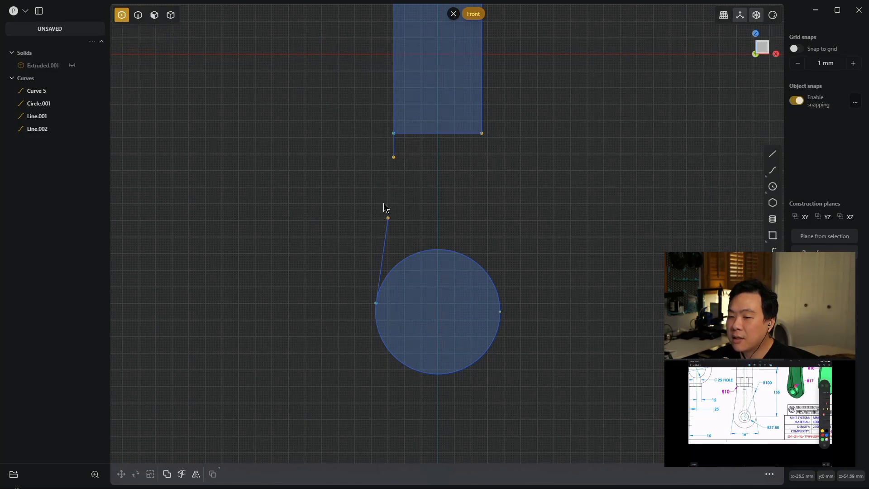
left_click(388, 218)
key("g")
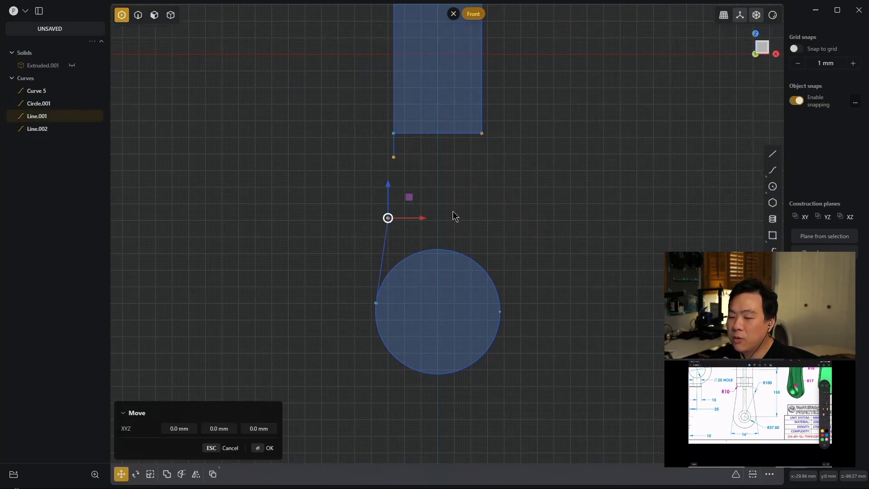
key("f")
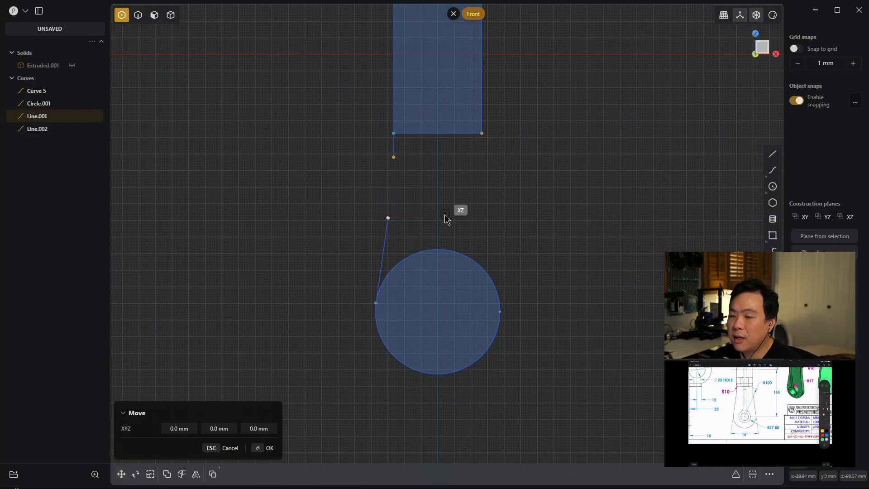
left_click(388, 218)
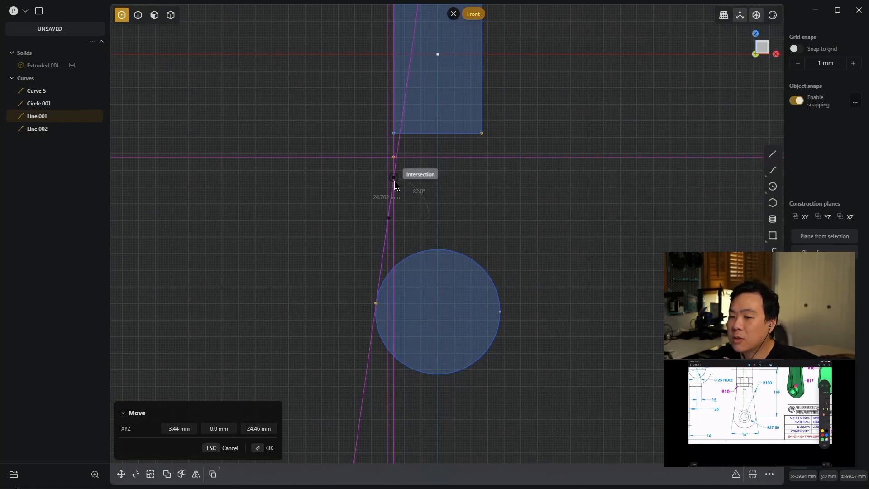
left_click(394, 180)
key("Escape")
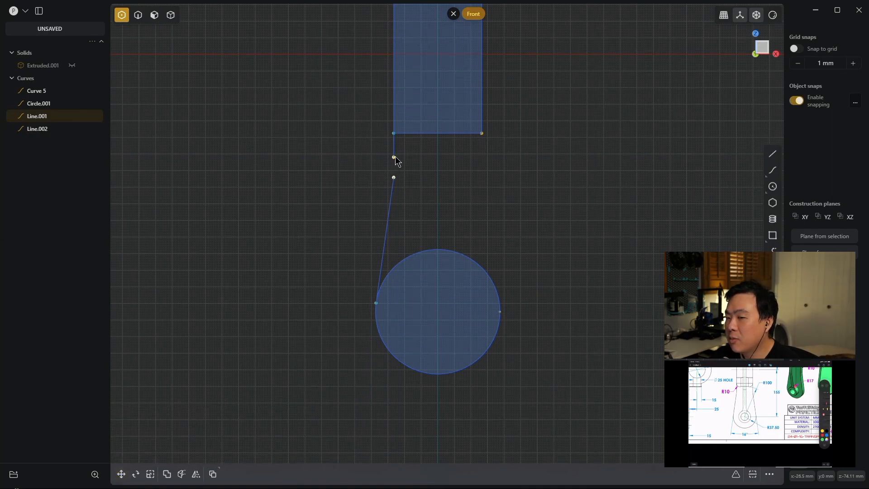
left_click(416, 162)
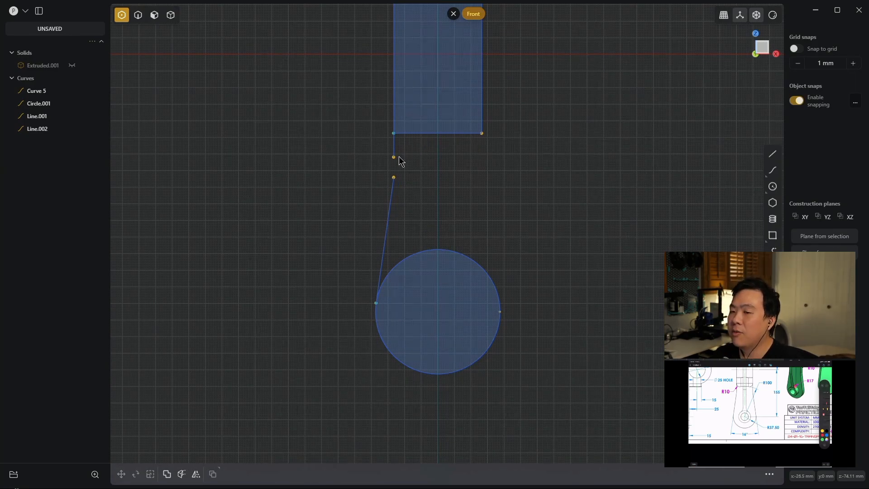
- Move the vertical line's lower endpoint down onto the slanted line's upper endpoint, closing the gap between the two lines
scroll(420, 240, "up", 3)
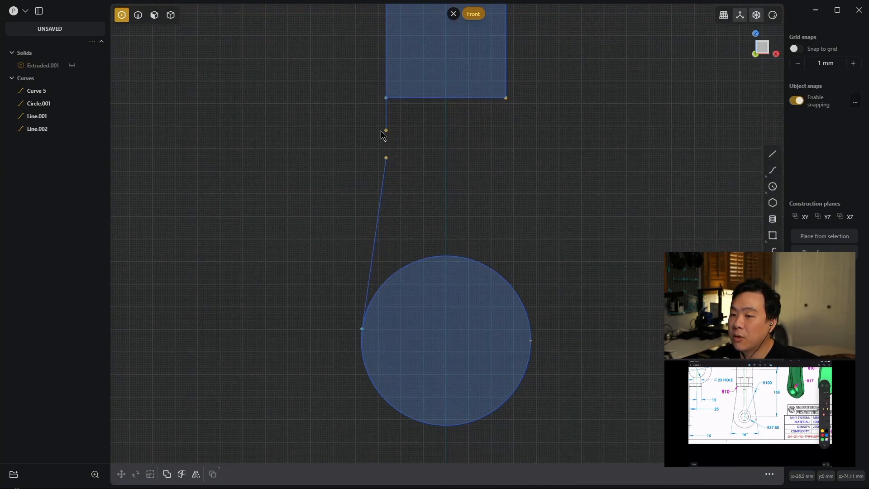
left_click_drag(426, 139, 359, 122)
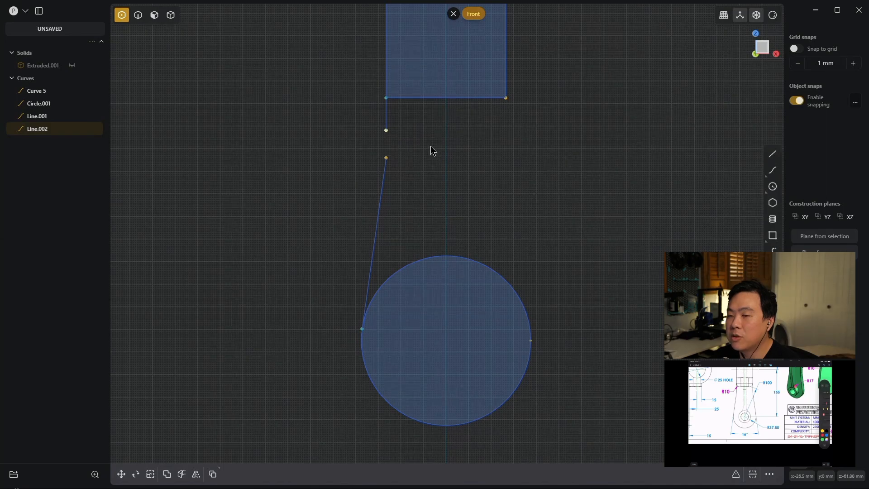
key("g")
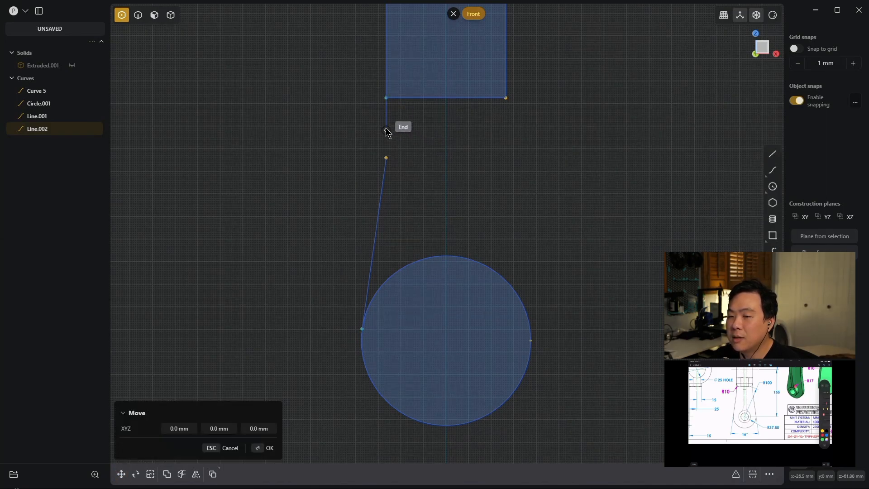
left_click(386, 131)
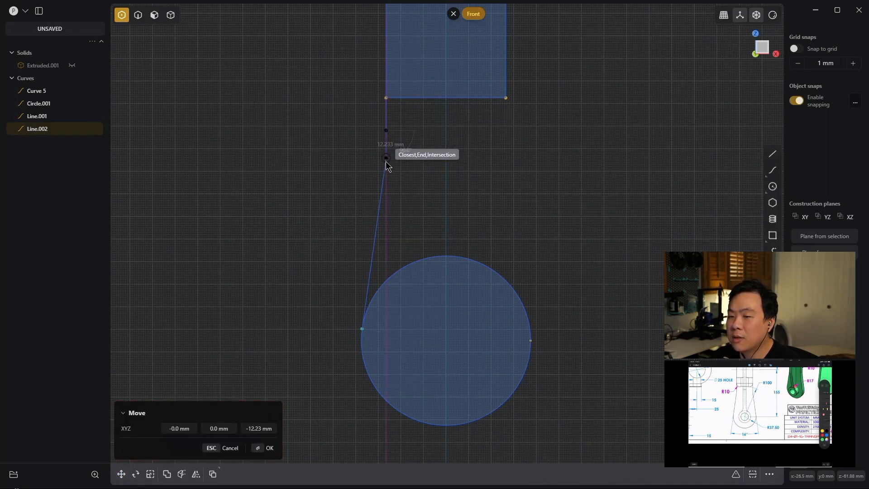
left_click(386, 158)
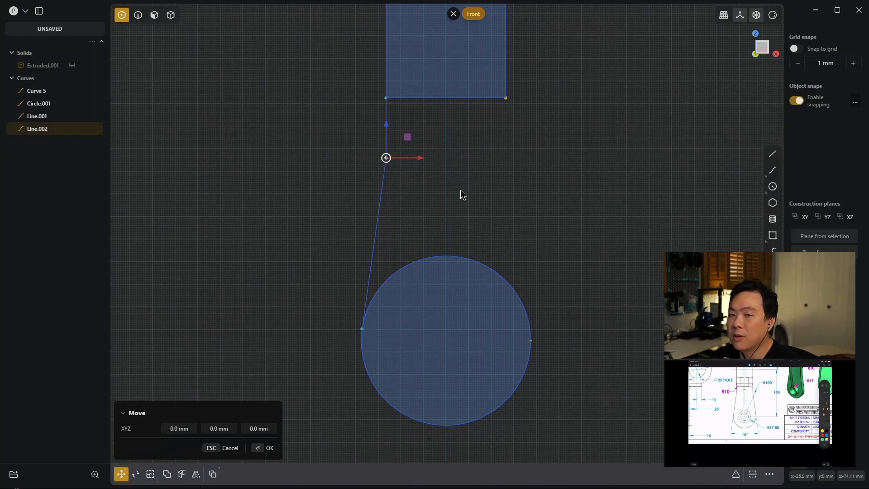
key("Escape")
key("Escape")
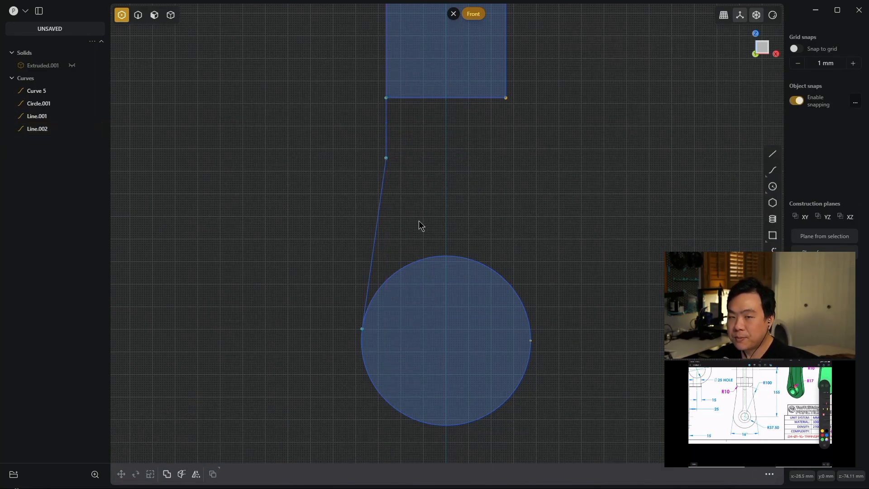
- Join the vertical and slanted lines into one curve and mirror it across the vertical centre line to the opposite side
key("2")
left_click_drag(420, 230, 345, 127)
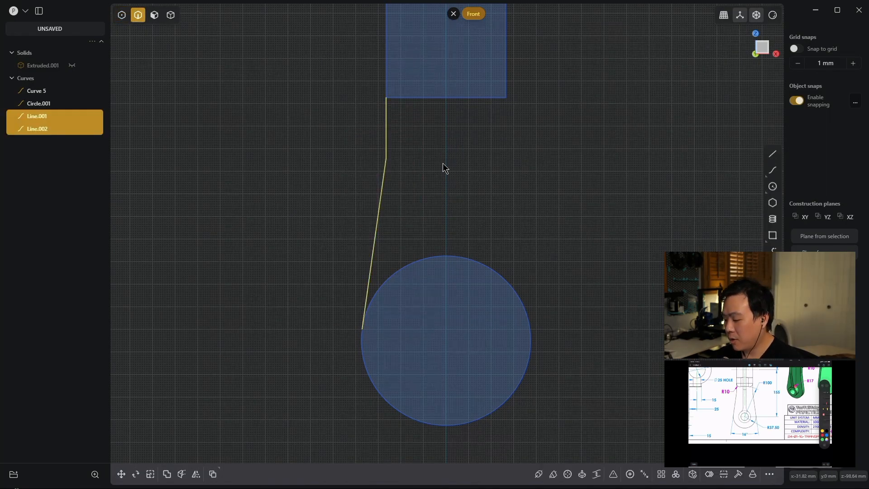
key("j")
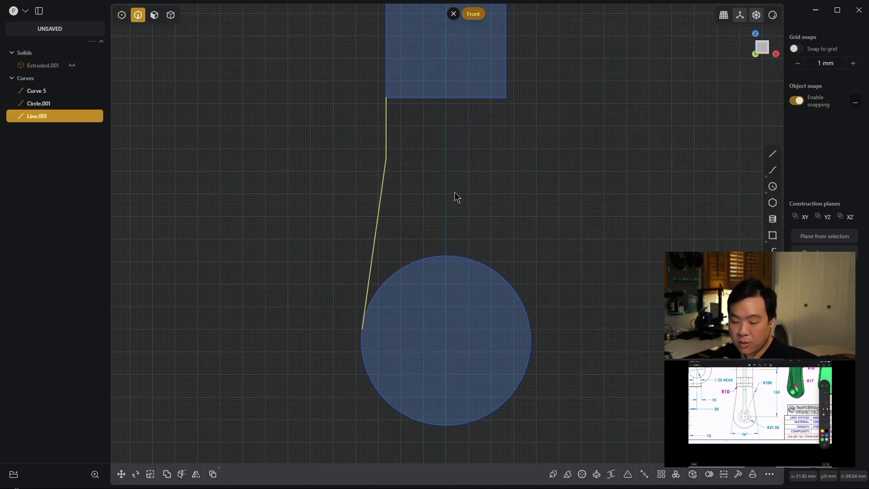
left_click(196, 475)
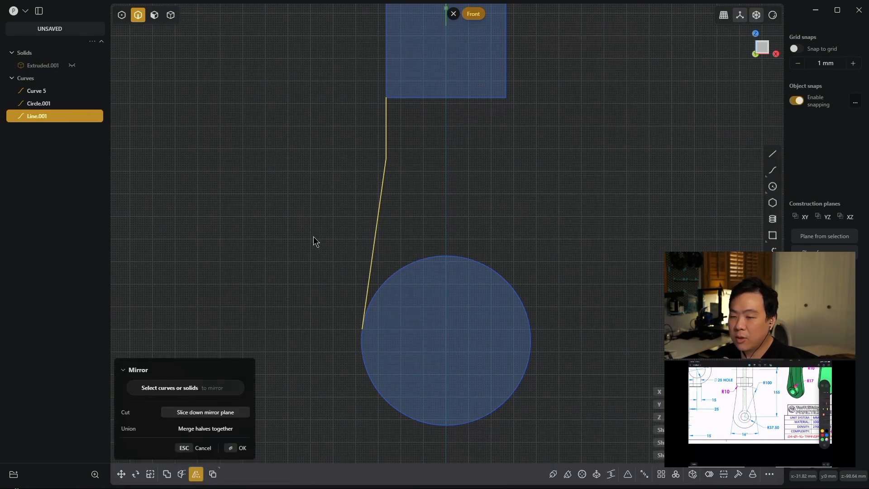
scroll(415, 119, "down", 3)
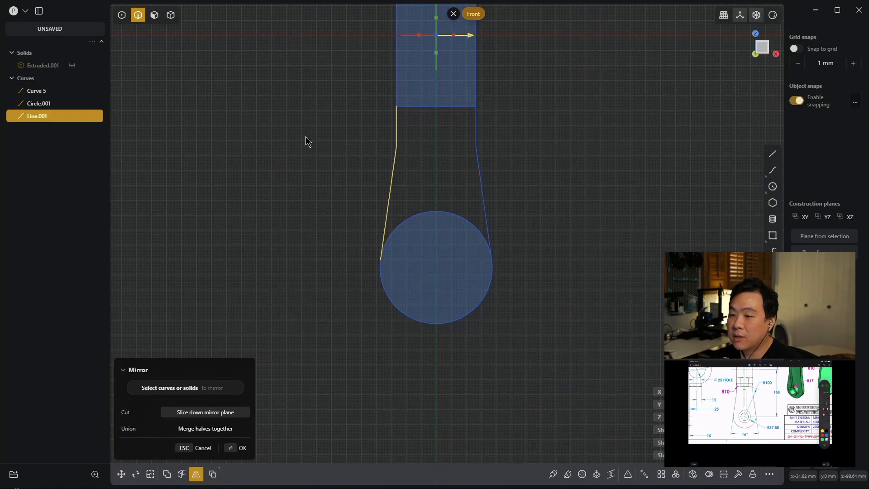
key("Return")
- Unhide the cylindrical boss, move all profile curves -25 mm along the Y axis, and deselect them
mouse_move(569, 167)
middle_mouse_down()
mouse_move(553, 178)
mouse_move(568, 166)
mouse_move(620, 163)
mouse_move(622, 196)
mouse_move(605, 204)
mouse_move(621, 197)
middle_mouse_up()
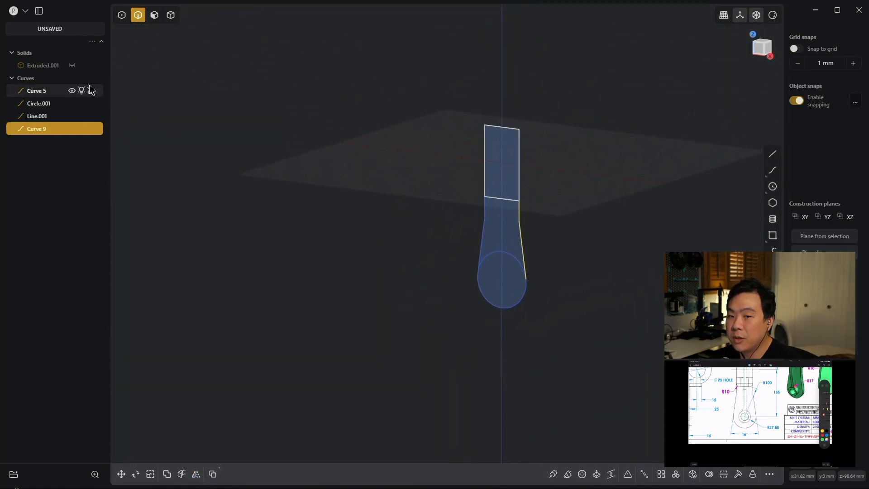
left_click(72, 65)
middle_click_drag(597, 236, 538, 255)
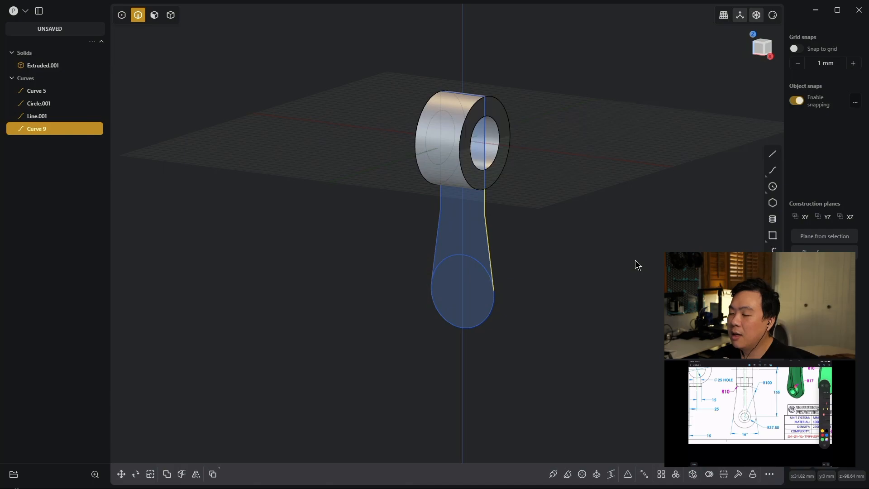
key("ctrl+a")
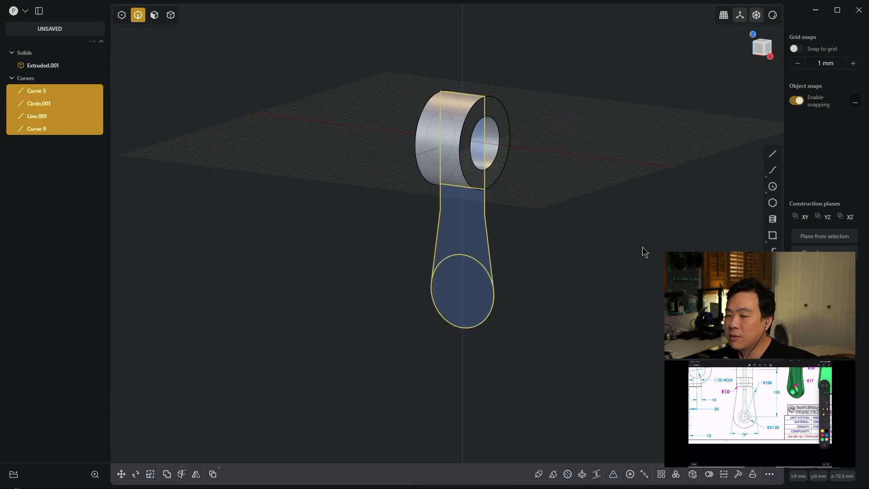
middle_click_drag(565, 246, 517, 246)
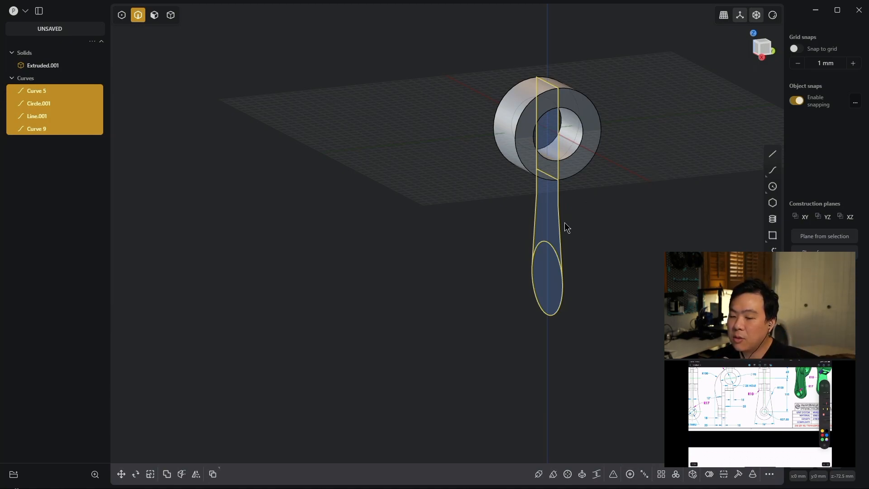
key("g")
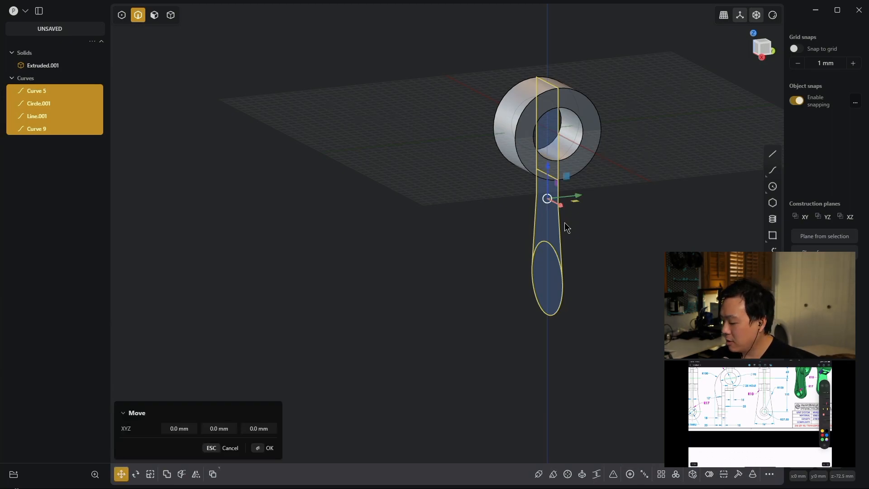
key("y")
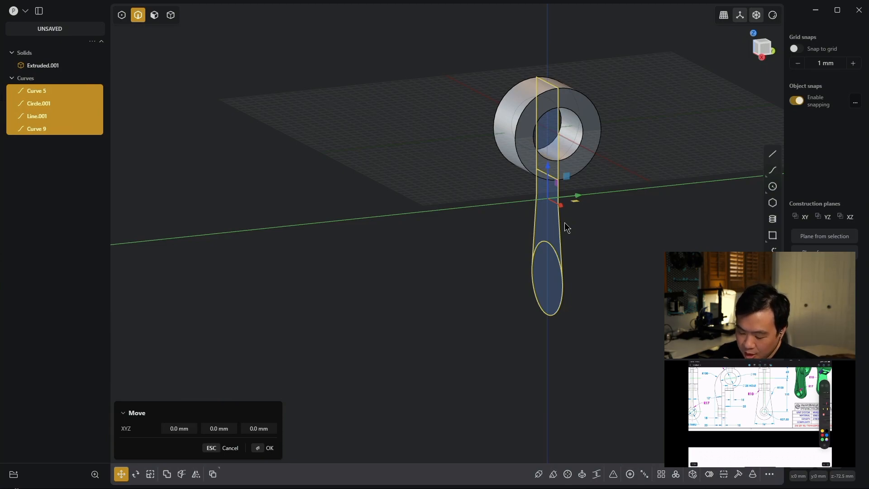
type("-25")
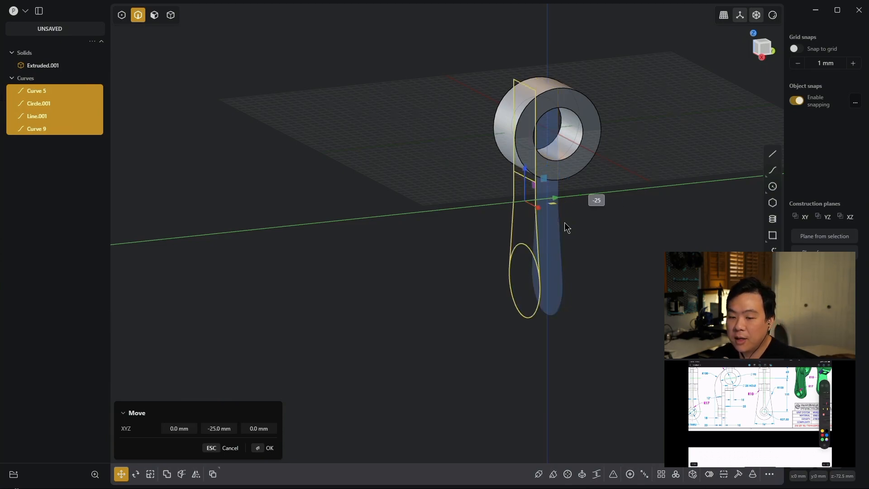
key("Return")
key("Return")
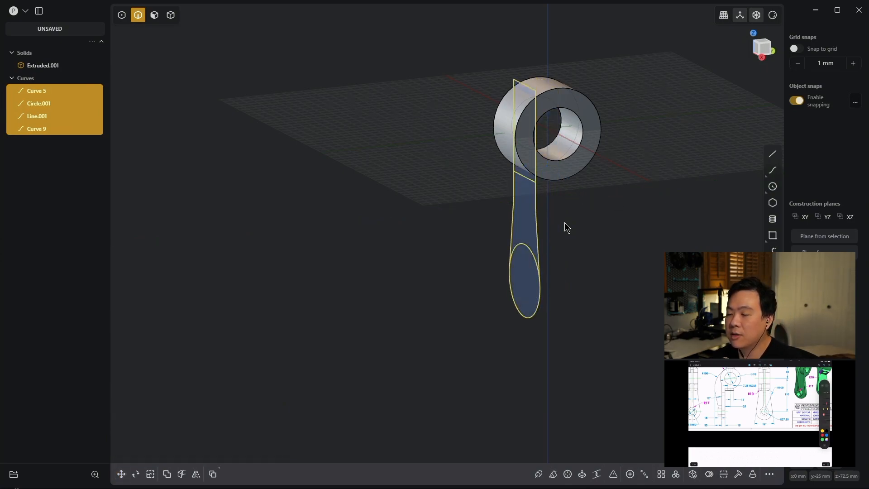
left_click(590, 237)
- Extrude the tapered arm and round end regions -15 mm as a new body, leaving out the upper rectangle
key("3")
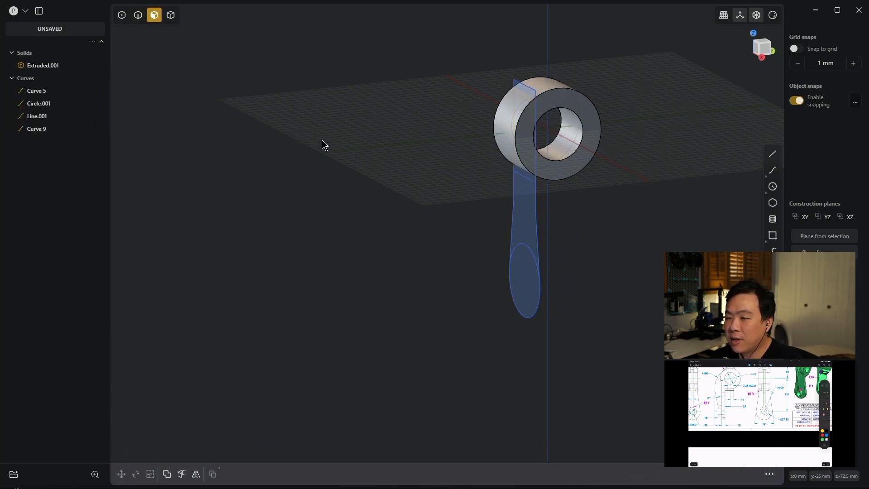
left_click(520, 205)
key("e")
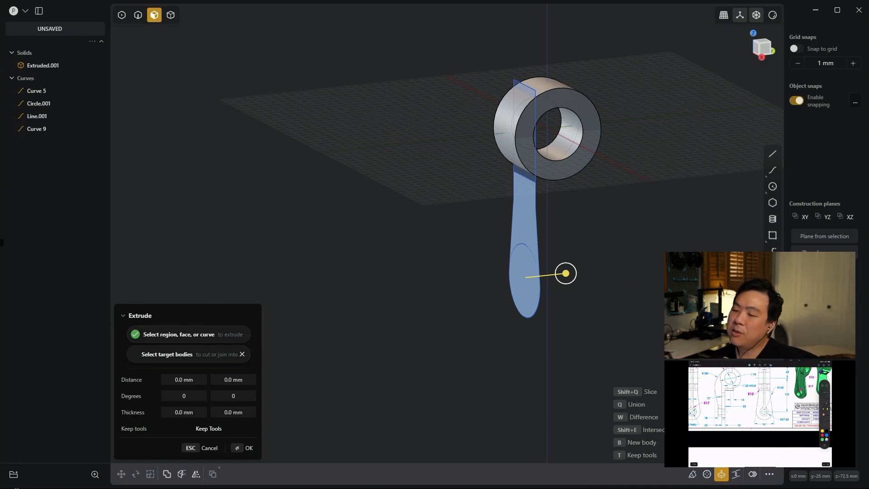
left_click_drag(565, 273, 565, 273)
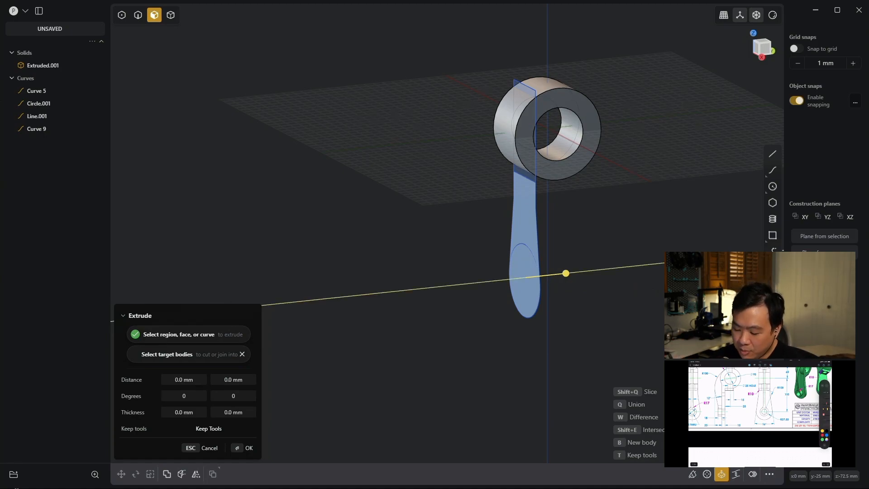
left_click_drag(565, 273, 579, 271)
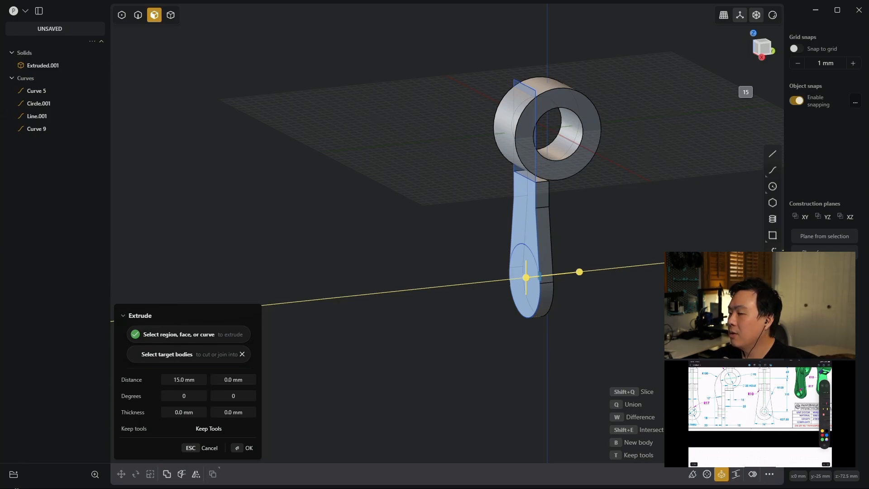
key("minus")
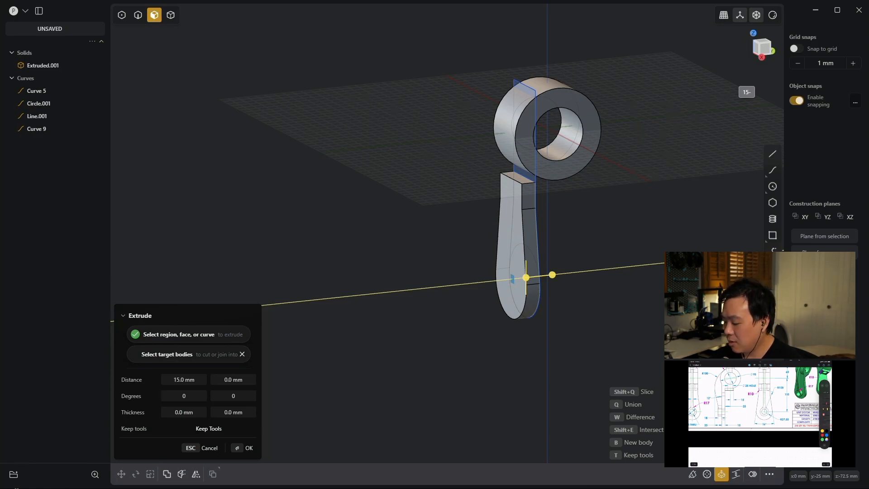
key("Return")
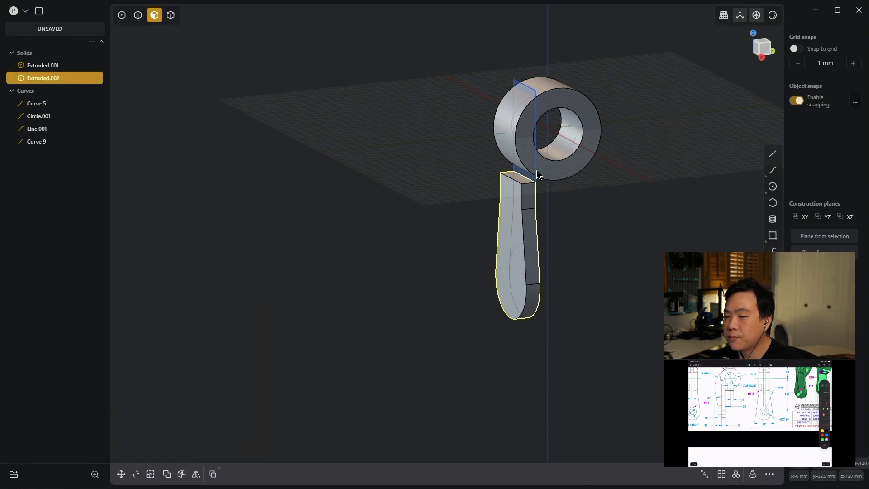
- Extend the arm's top face to the boss's outer cylindrical surface with Match face
scroll(570, 192, "up", 3)
scroll(557, 184, "up", 2)
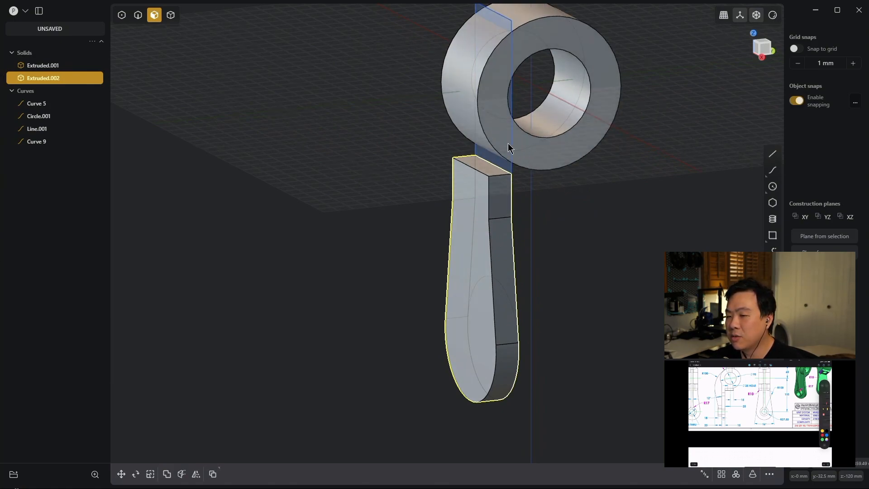
left_click(490, 175)
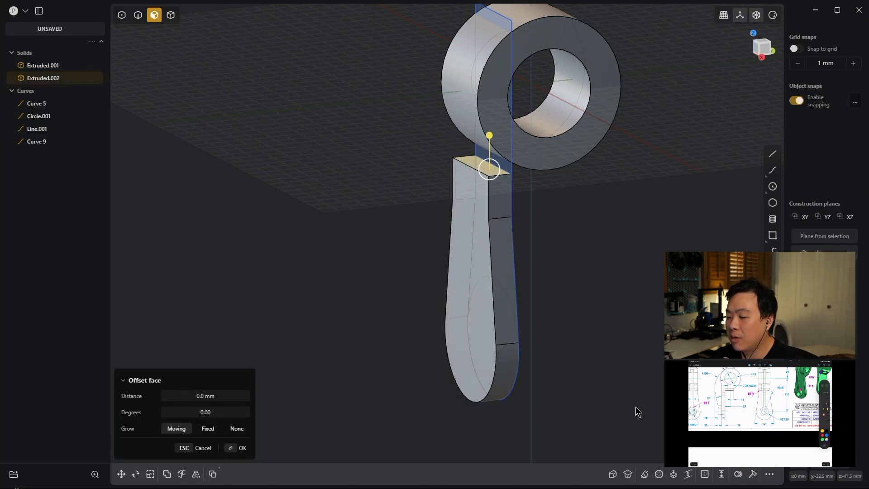
left_click(630, 475)
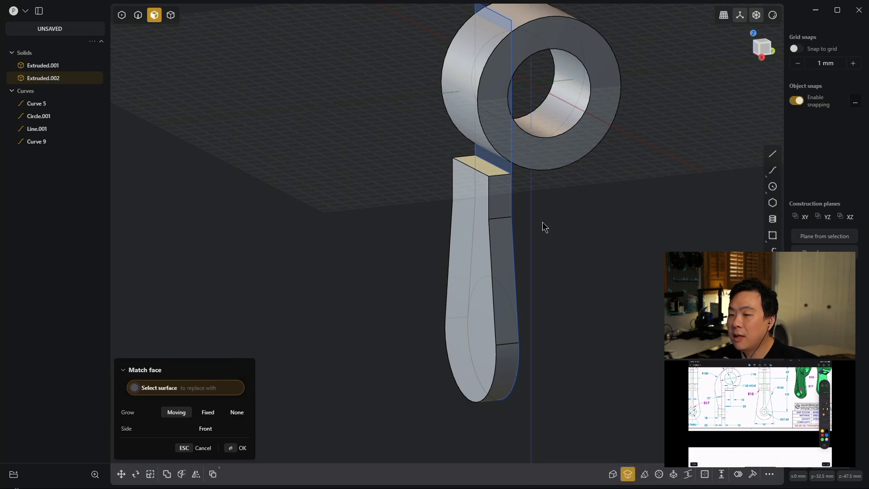
left_click(469, 113)
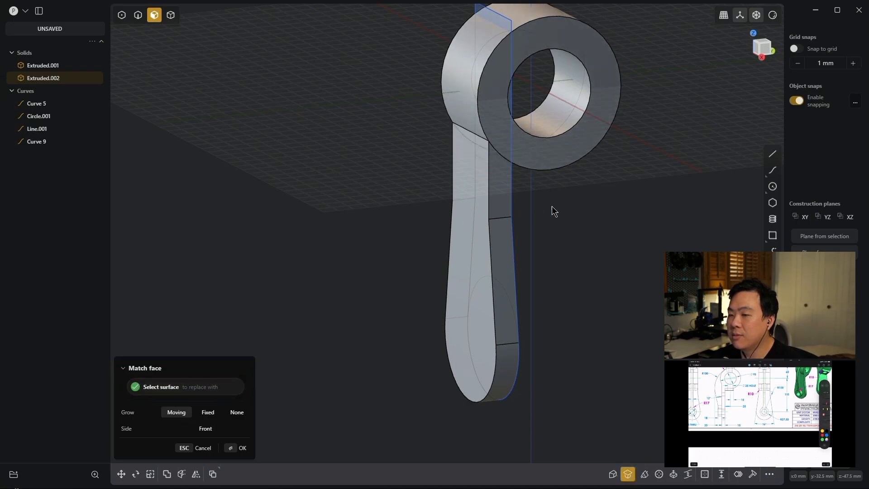
right_click(333, 267)
key("Escape")
mouse_move(597, 228)
middle_mouse_down()
mouse_move(581, 189)
mouse_move(586, 221)
middle_mouse_up()
scroll(599, 226, "down", 4)
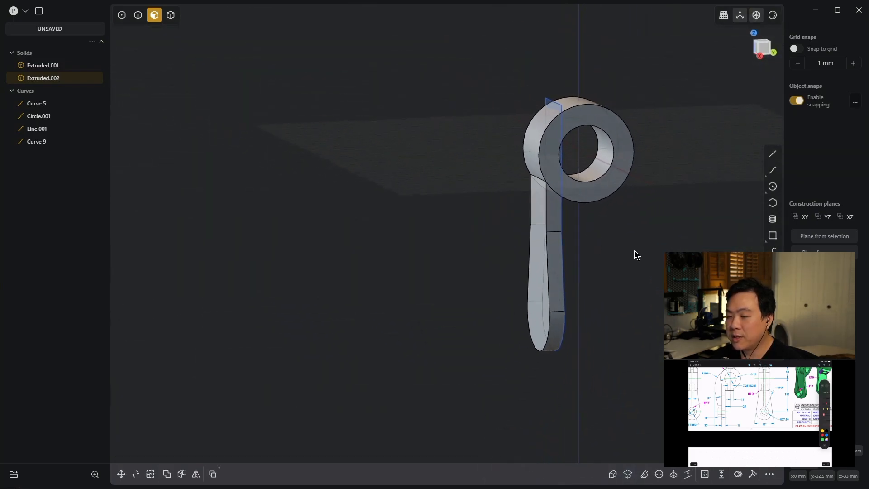
- Union the cylindrical boss and the tapered arm into one solid, and clear the selection
key("ctrl+a")
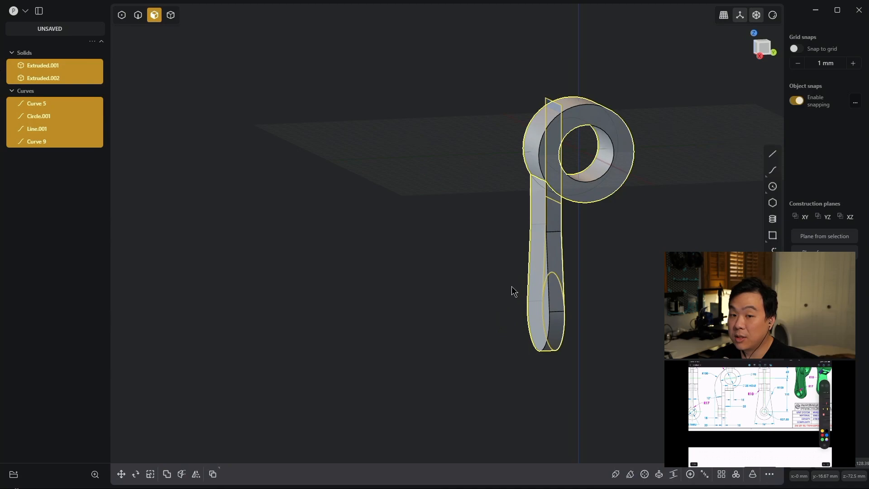
key("q")
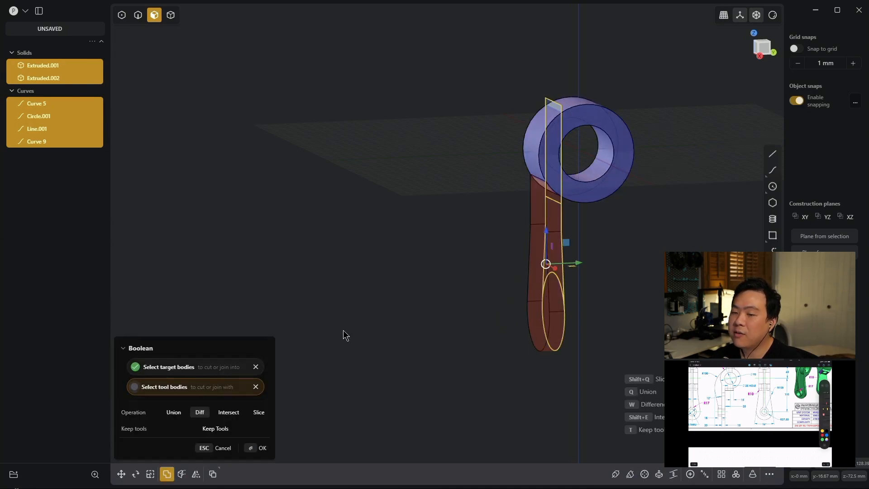
key("q")
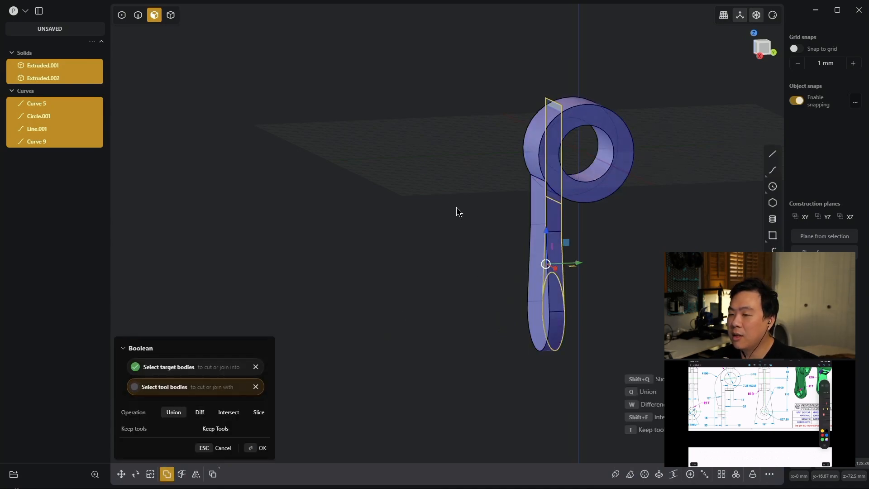
key("Return")
left_click(440, 274)
scroll(415, 252, "down", 3)
scroll(380, 241, "up", 4)
scroll(393, 235, "down", 2)
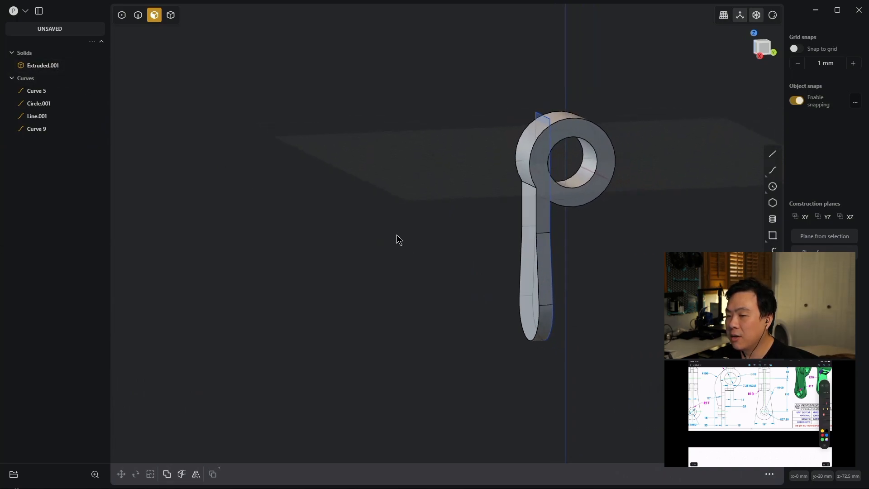
- Delete all leftover profile curves, keeping only the united solid
middle_click_drag(439, 266, 447, 271)
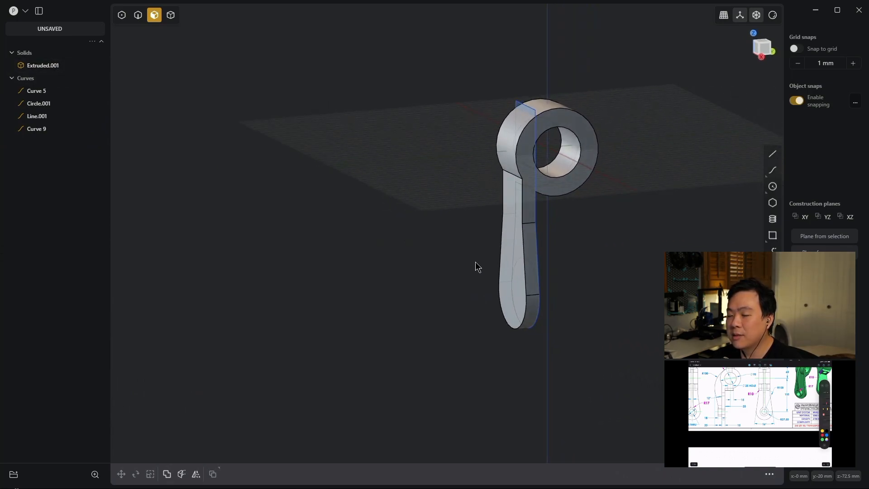
key("ctrl+a")
key("Delete")
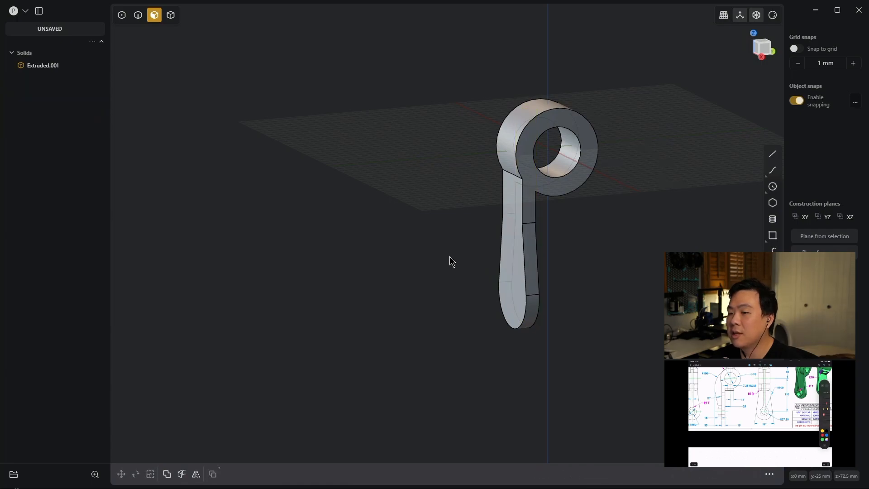
- Draw a vertically oriented circle of 40 mm diameter on the arm's flat face, centred on its rounded lower end
middle_click_drag(419, 258, 440, 253)
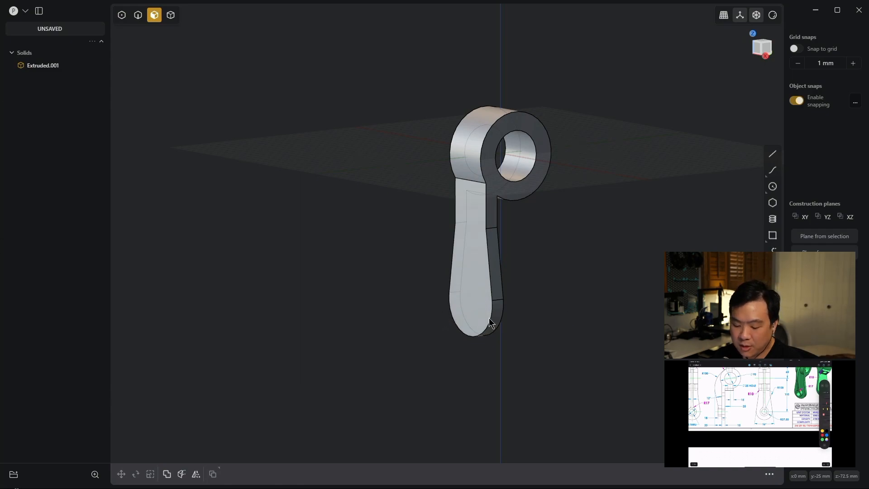
scroll(495, 304, "up", 2)
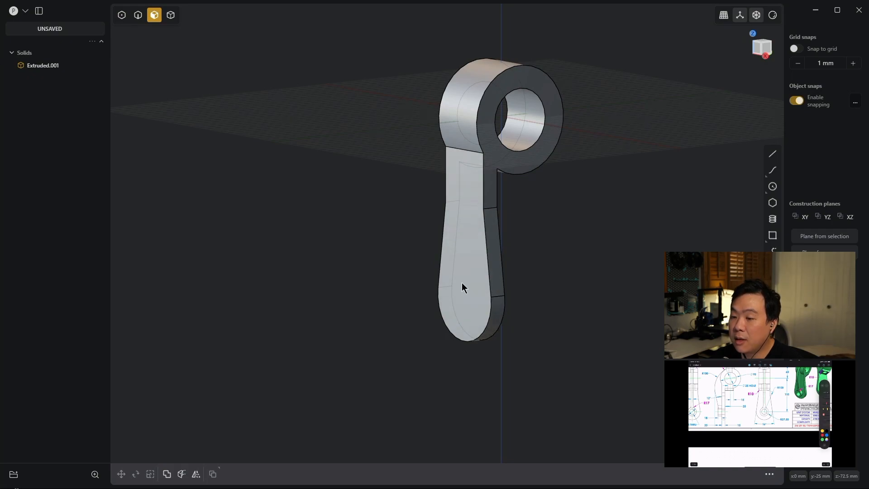
key("c")
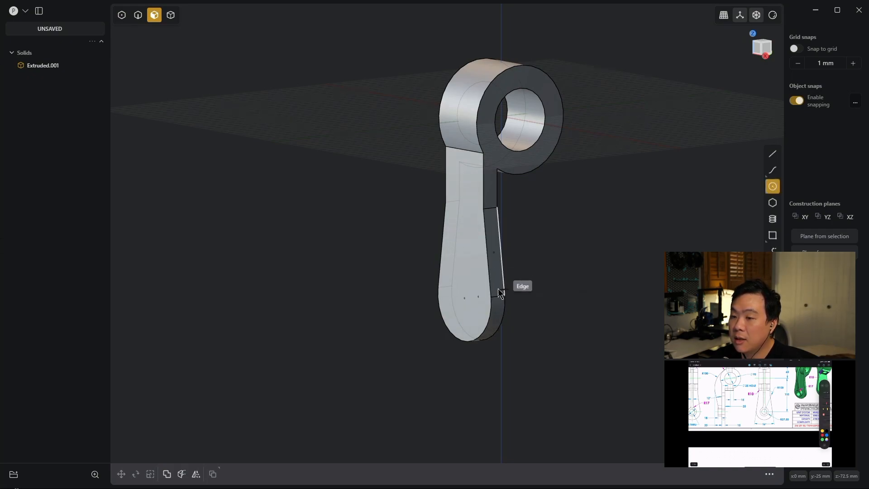
left_click(465, 299)
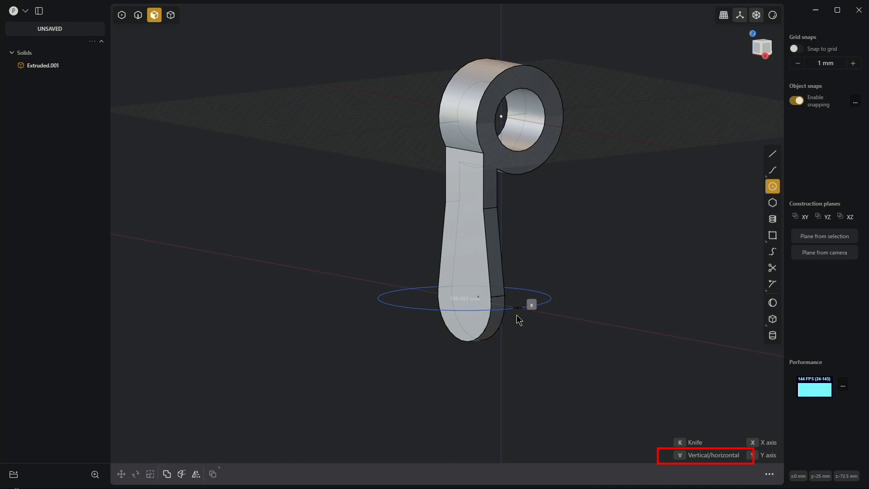
key("v")
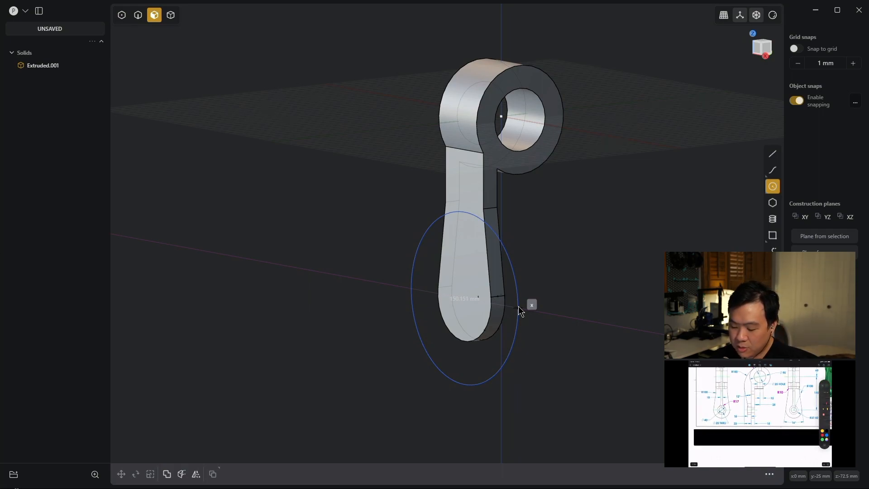
key("Tab")
type("40")
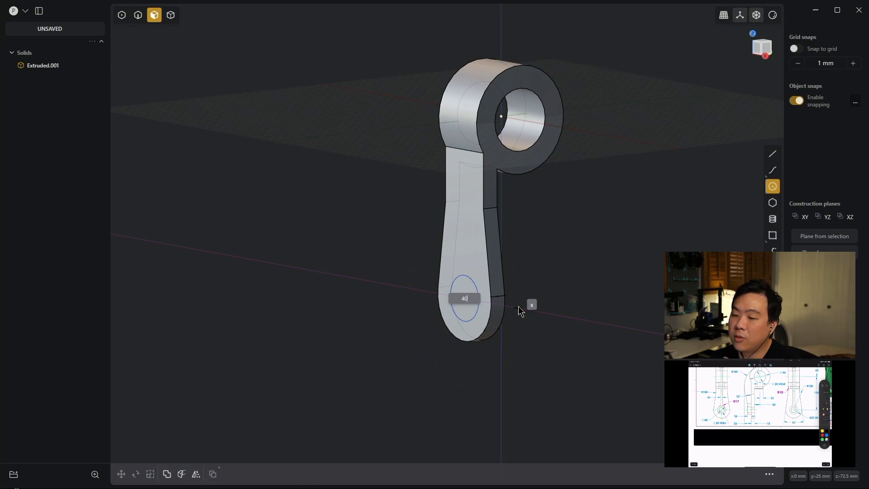
key("Return")
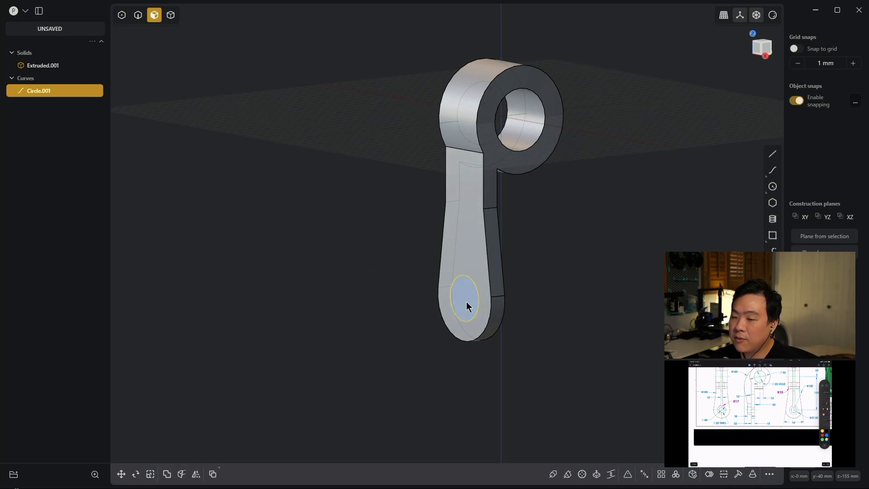
- Extrude the 40 mm circle region 18 mm outward from the arm's face as a separate cylinder
key("e")
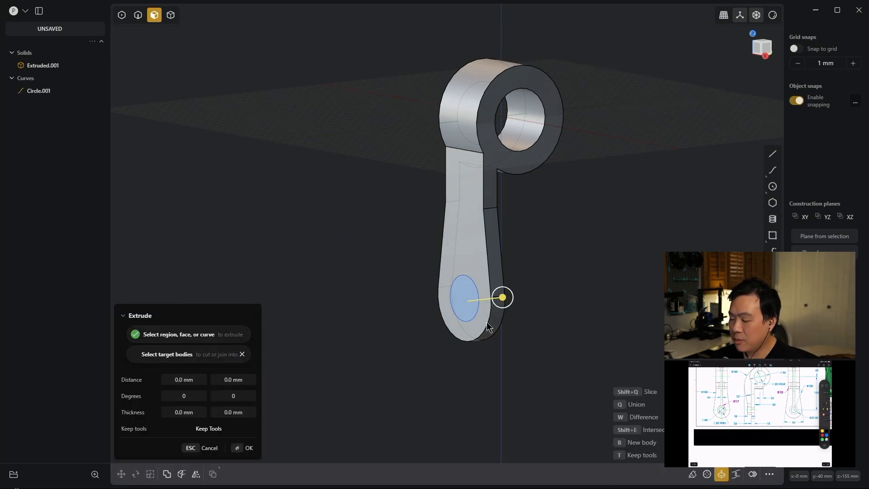
key("d")
type("18")
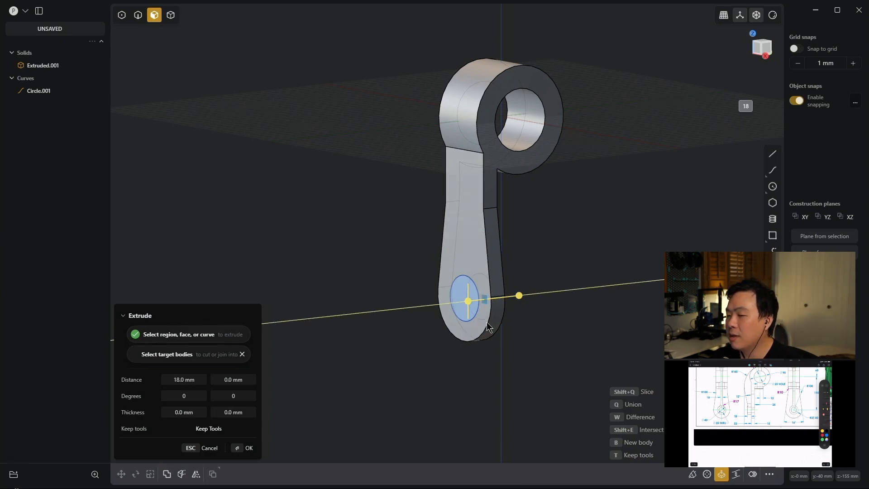
type("-")
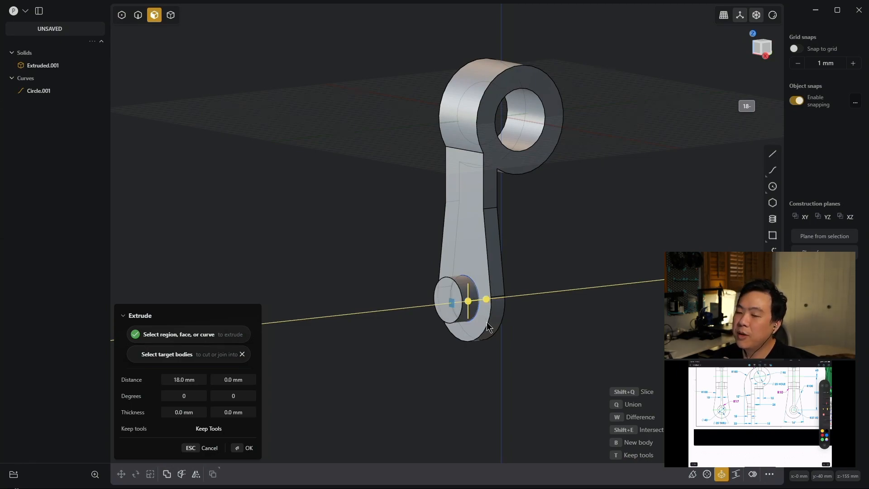
key("Return")
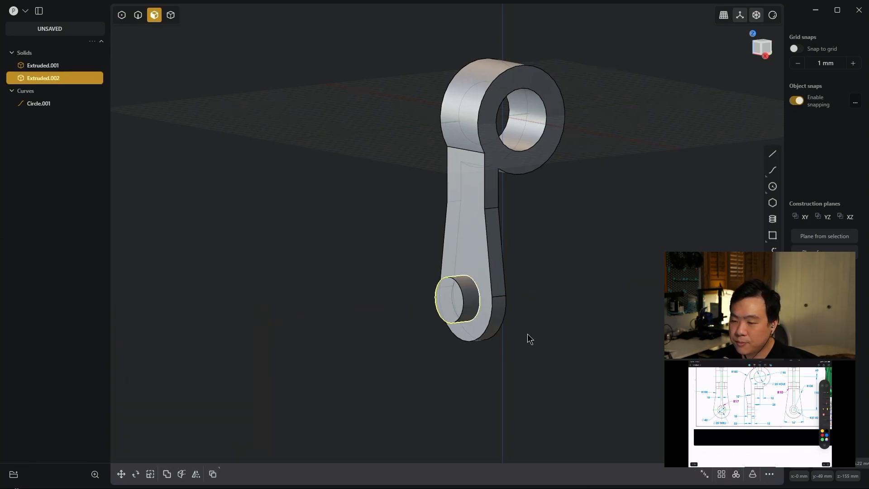
- Union the small cylinder with the arm body
key("ctrl+a")
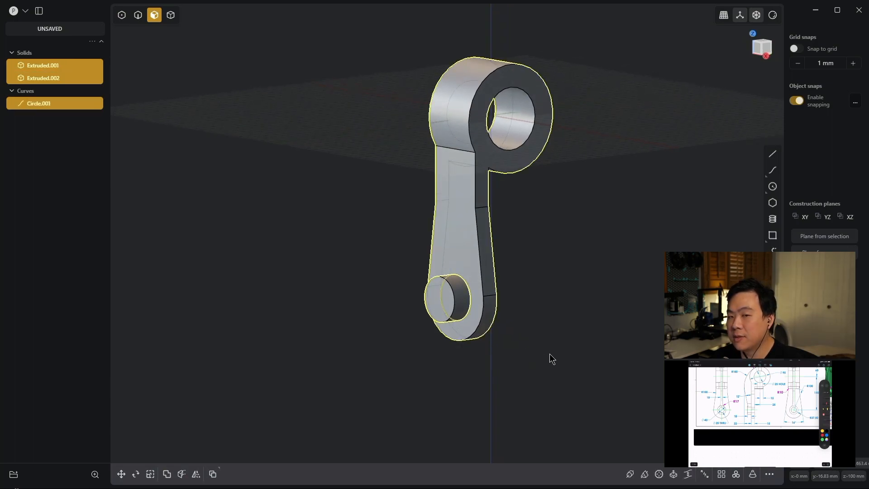
key("q")
key("q")
key("Return")
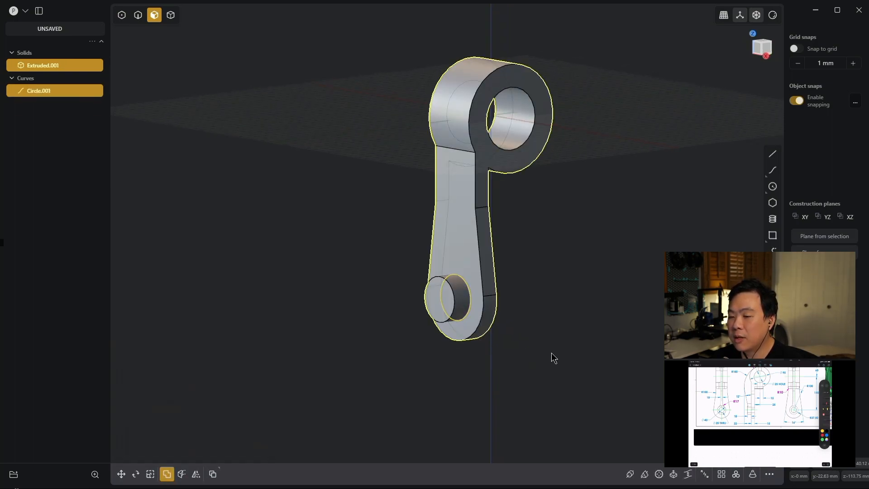
- Draw a smaller hole circle on the small boss's front face, concentric with its outer edge
mouse_move(613, 284)
middle_mouse_down()
mouse_move(629, 283)
mouse_move(623, 295)
middle_mouse_up()
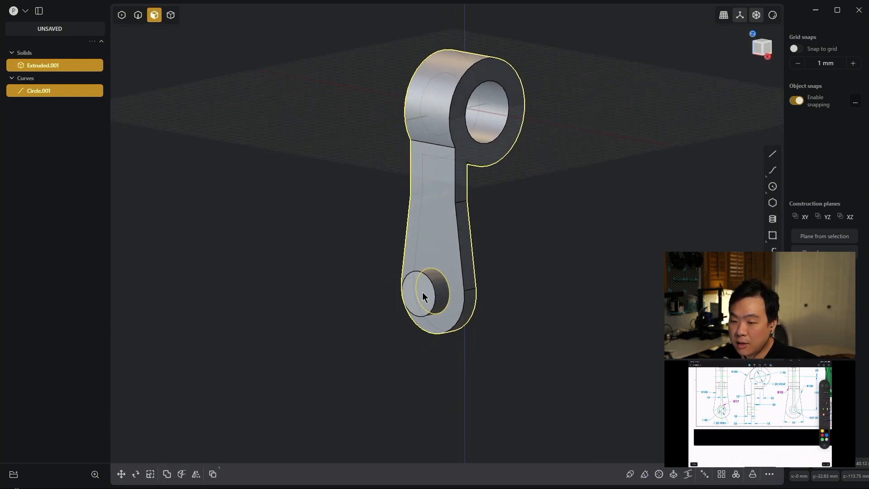
key("c")
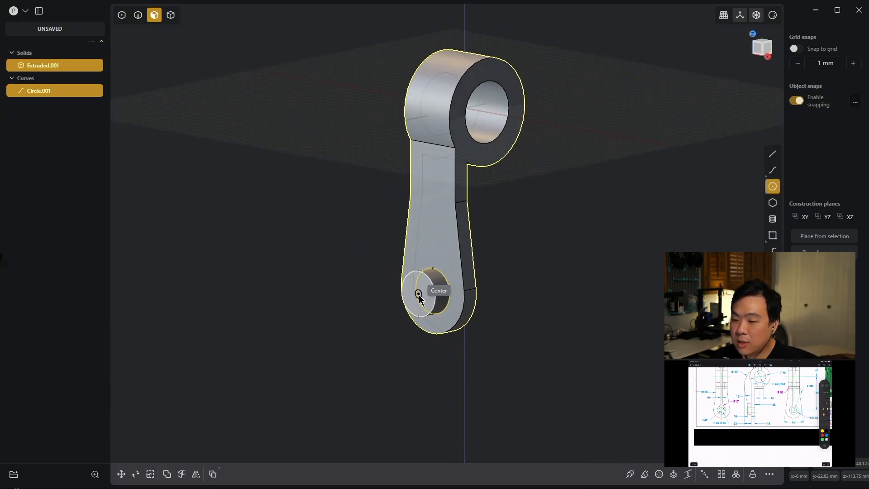
left_click(418, 294)
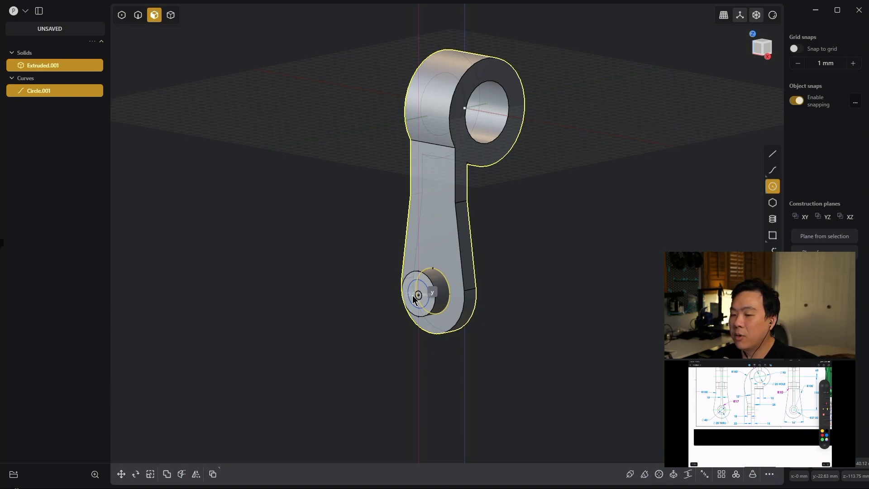
key("Return")
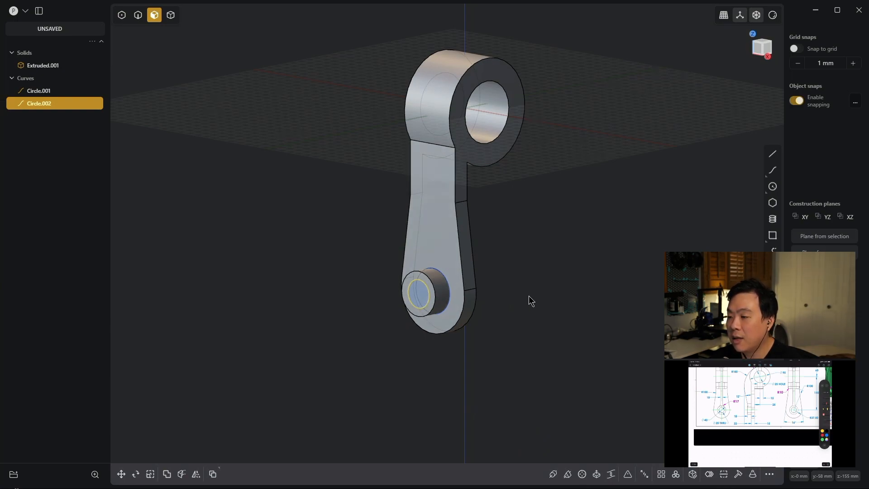
- Cut the solid through with the small circle and delete the leftover core to open the hole
key("c")
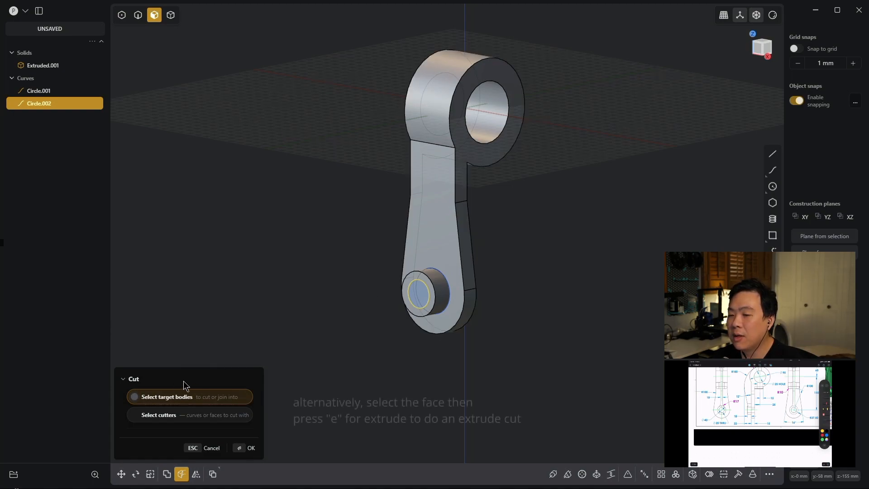
left_click(438, 129)
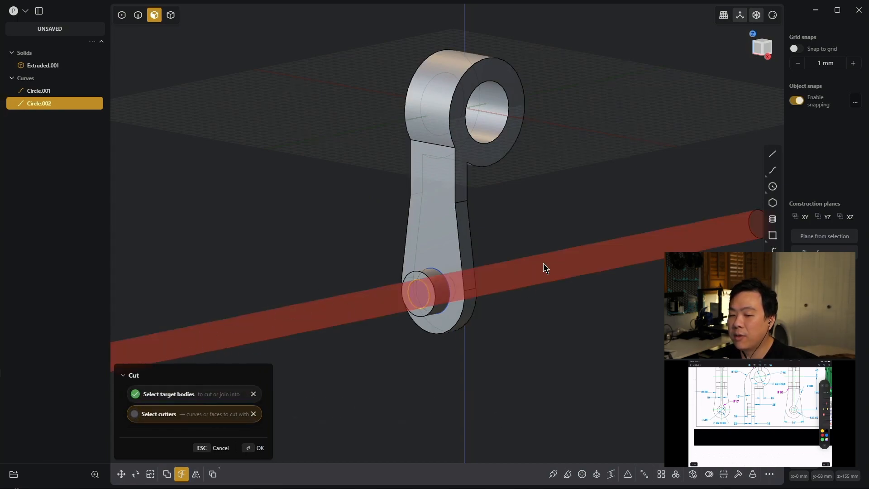
key("Return")
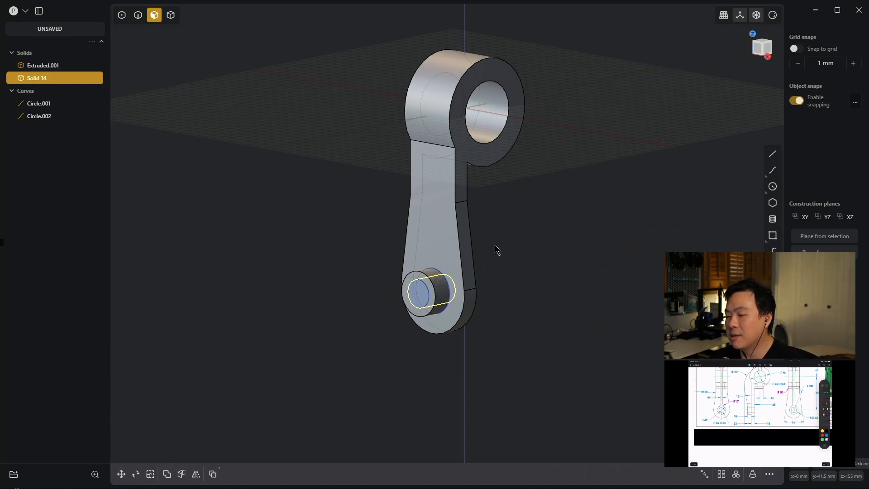
key("Delete")
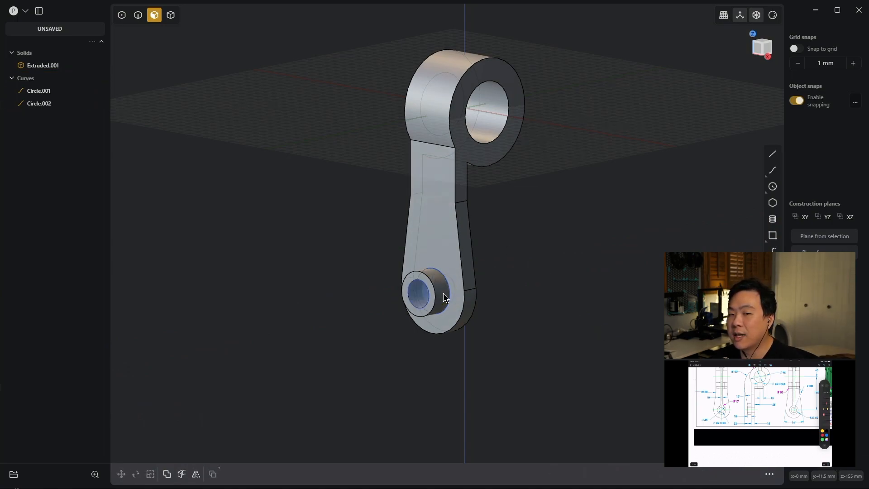
- Delete the two remaining circle curves around the small boss and its hole
middle_click_drag(553, 289, 518, 270)
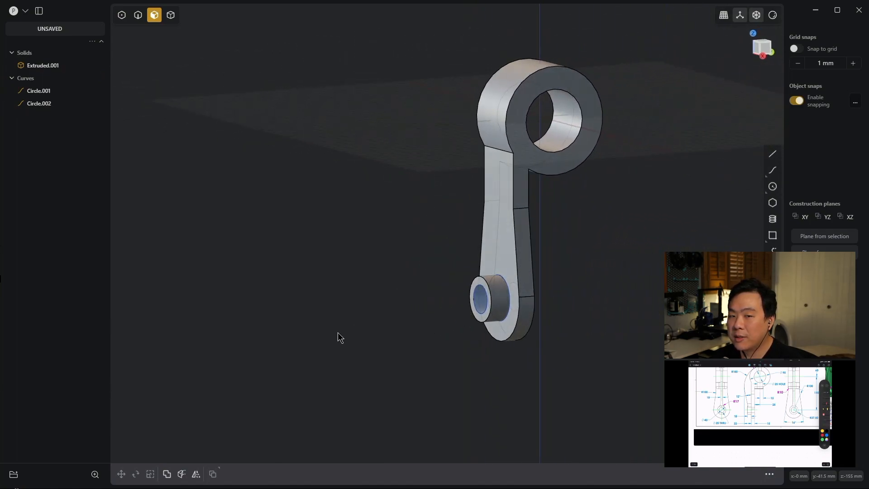
key("ctrl+a")
key("Delete")
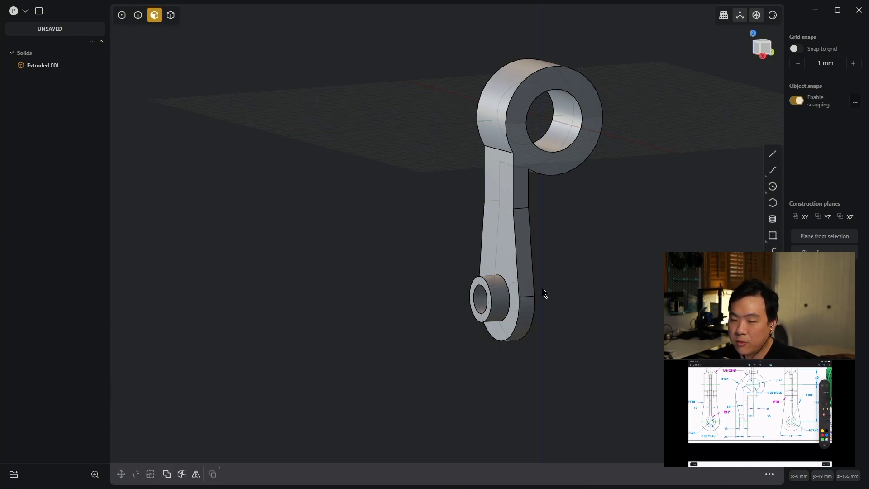
- From the right view, create curves from the solid's outer silhouette and large bore, leaving them unmoved
key("KP_3")
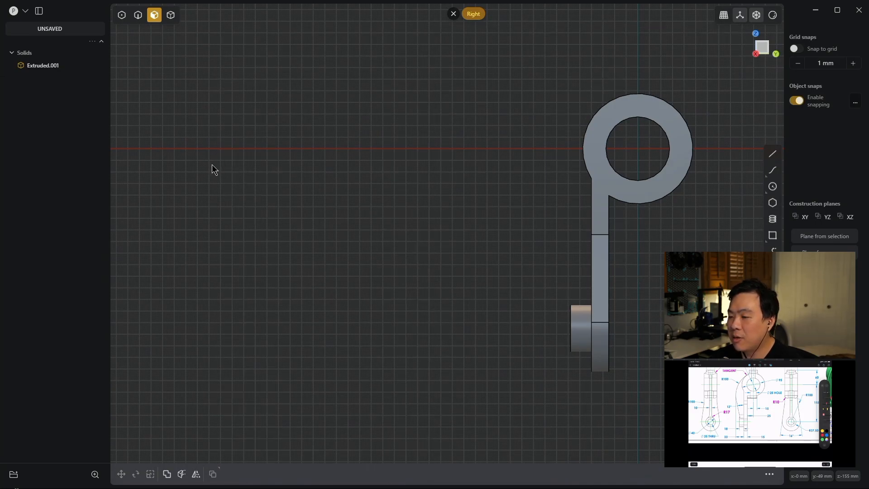
key("f")
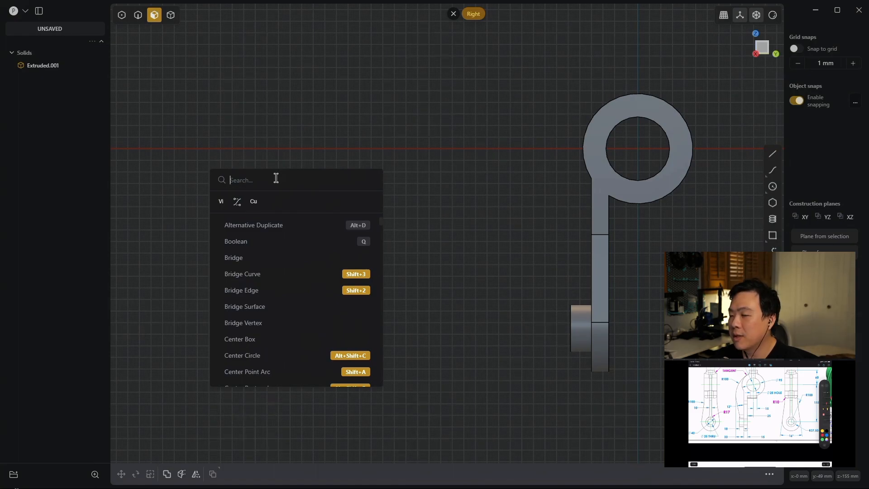
key("Escape")
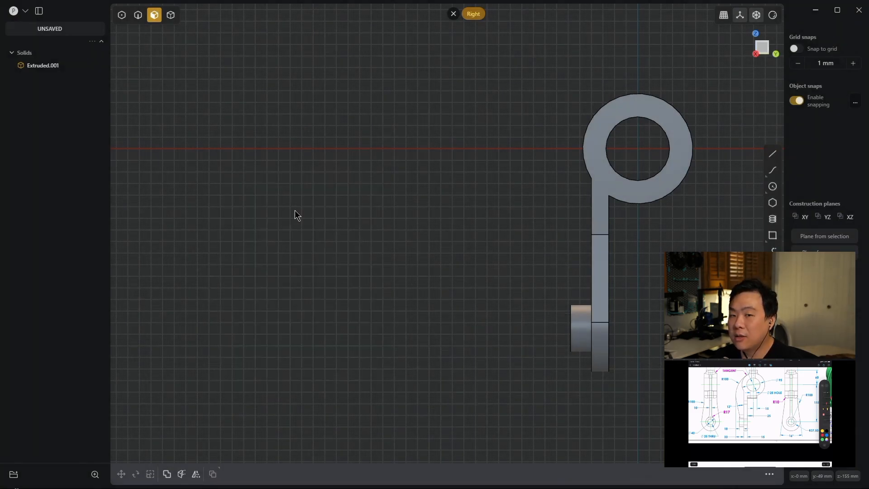
left_click(45, 67)
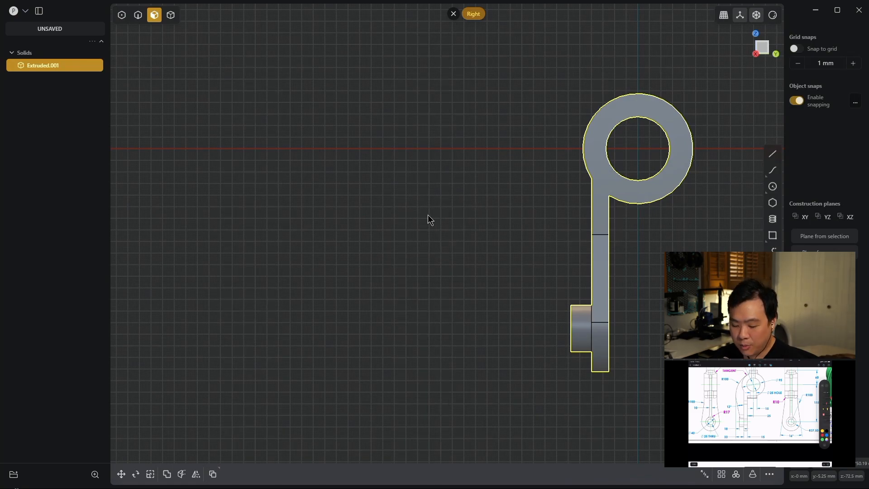
key("shift+d")
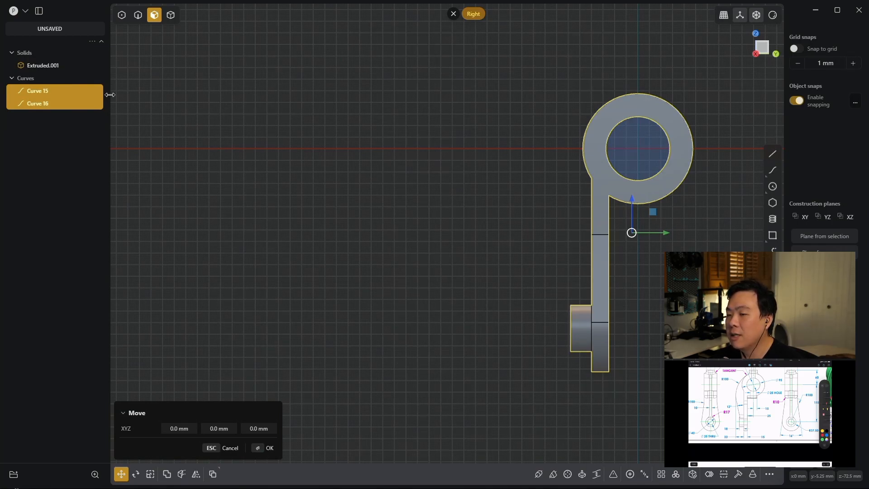
key("Escape")
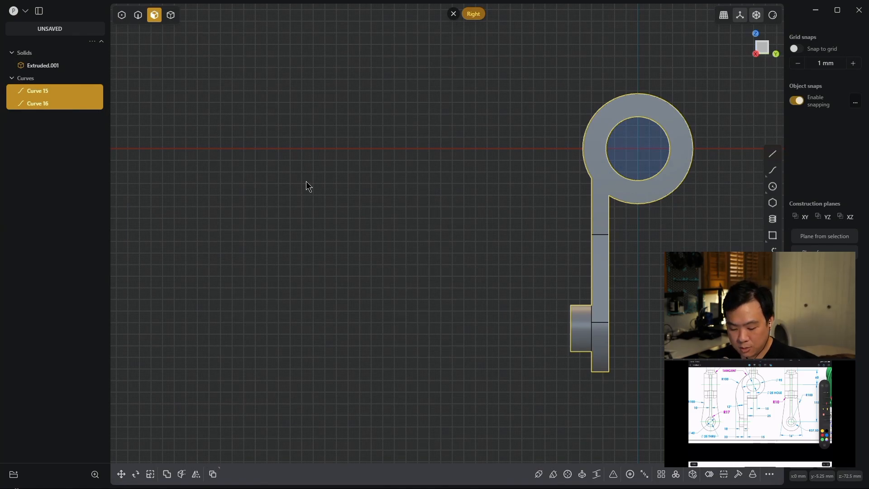
- Hide the solid so only its outline curves show, and examine the R100 tangent arc and 33 mm offset on the reference drawing
key("shift+h")
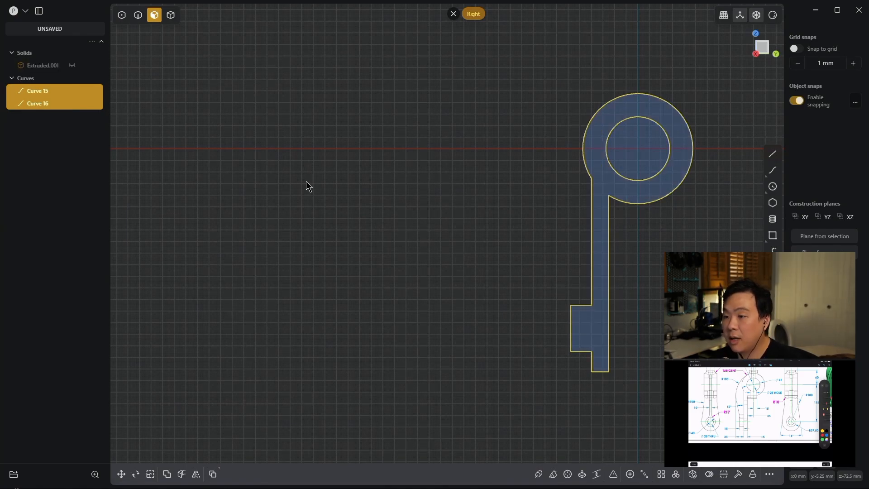
left_click(388, 165)
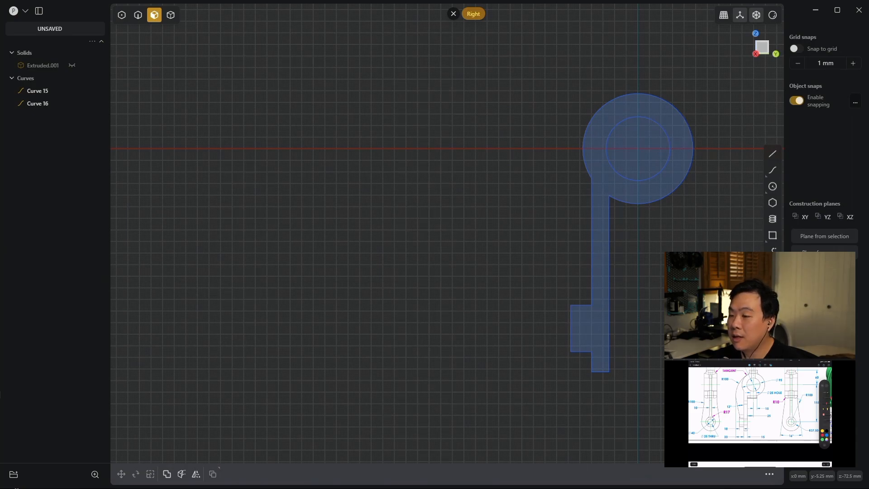
middle_click_drag(700, 257, 556, 259, "shift")
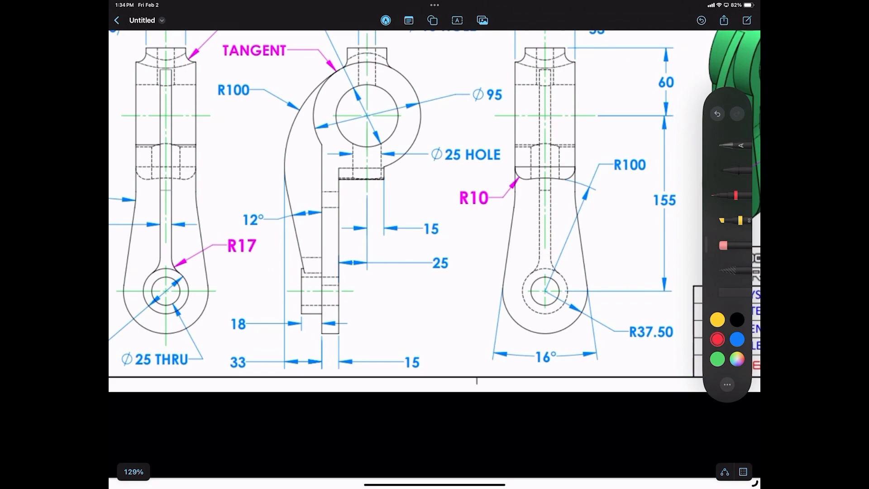
mouse_move(349, 57)
left_mouse_down()
mouse_move(317, 86)
mouse_move(349, 58)
left_mouse_up()
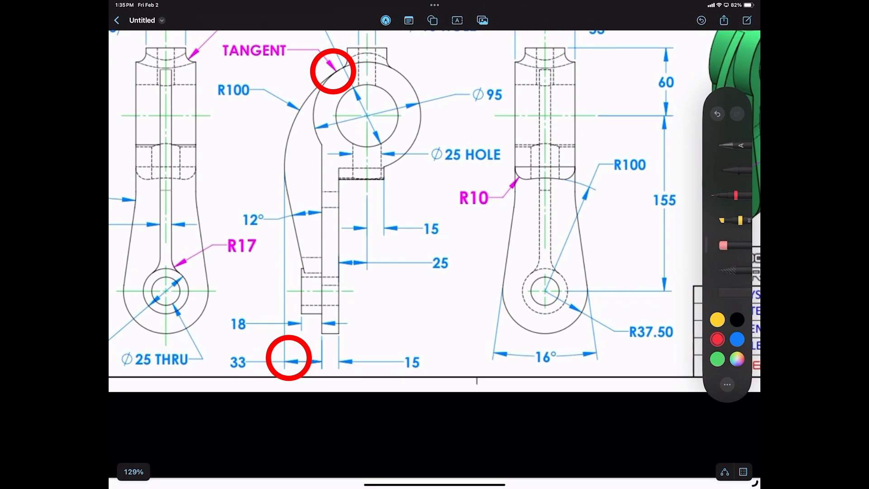
left_click_drag(284, 335, 284, 79)
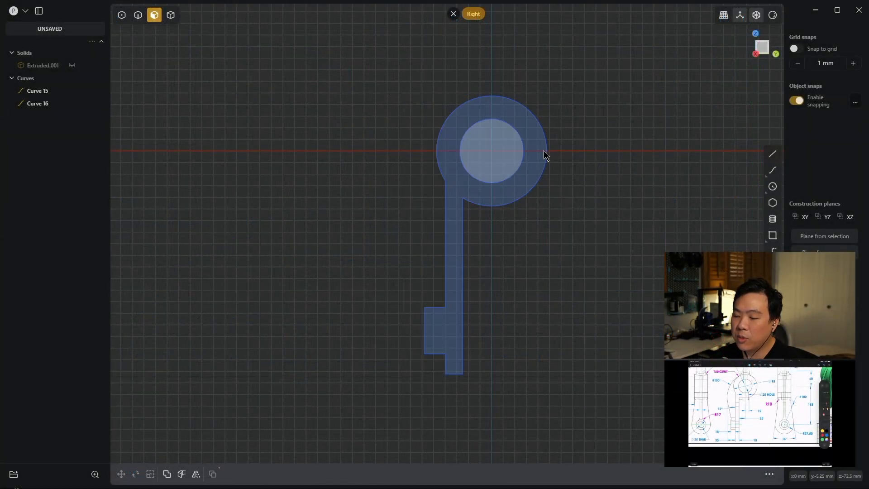
- Draw a vertical line about 307 mm long upward from the arm's bottom corner on the boss side, extending above the large ring
scroll(498, 208, "down", 2)
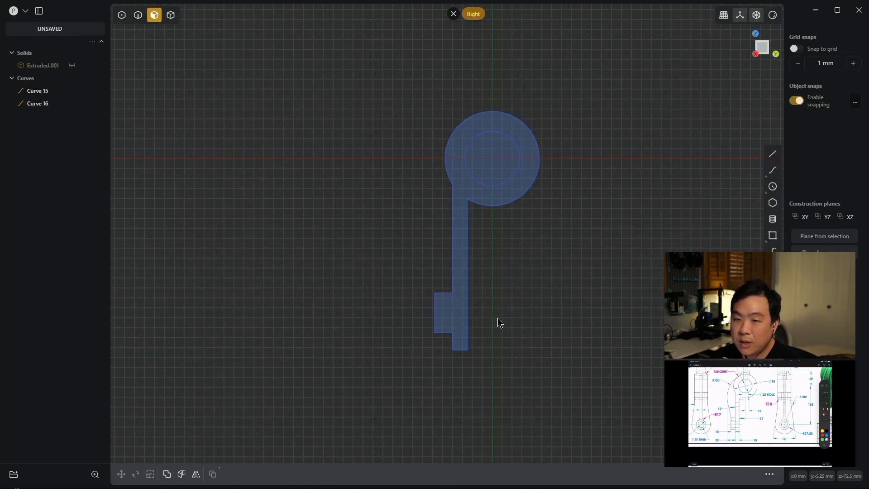
key("l")
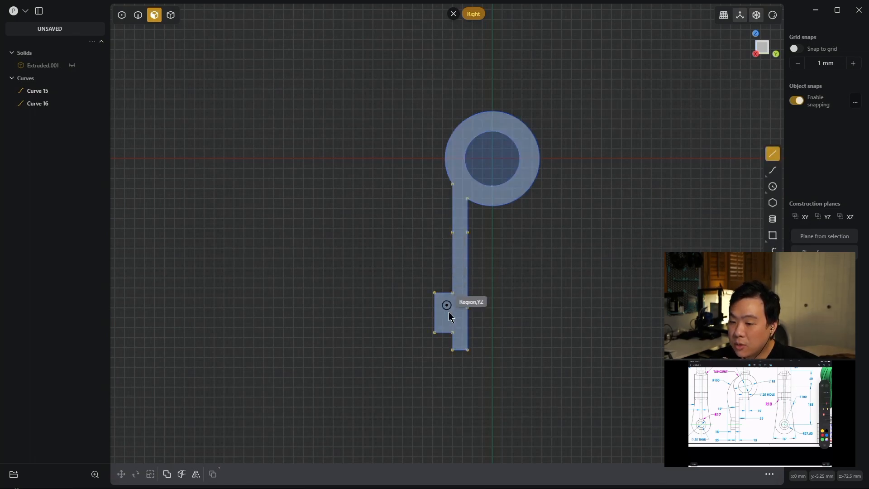
left_click(452, 351)
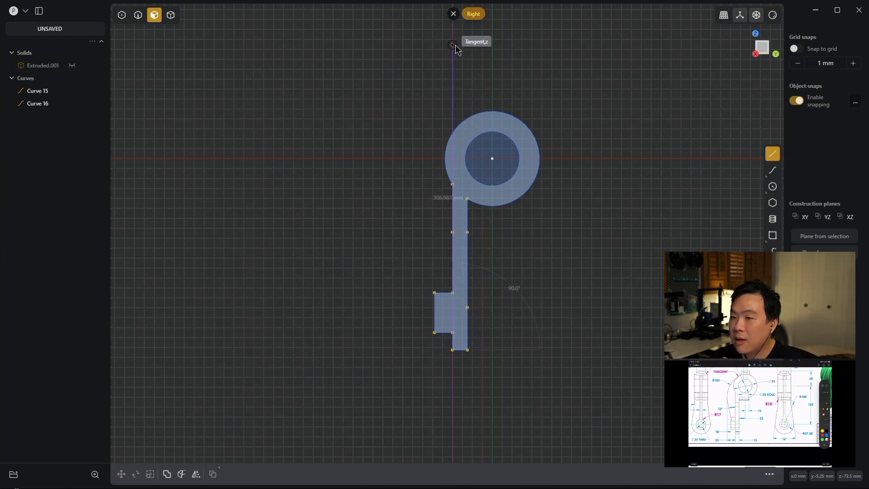
left_click(454, 47)
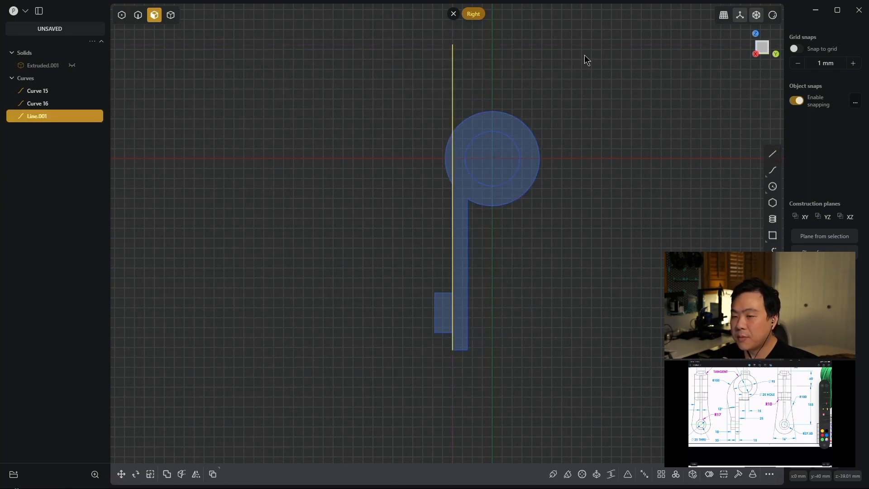
- Move the vertical line -33 mm along Y, away from the arm
key("g")
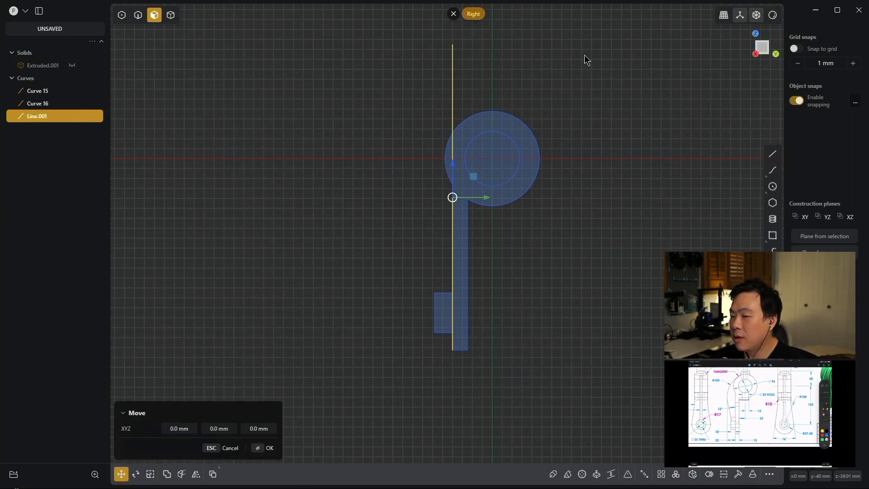
key("y")
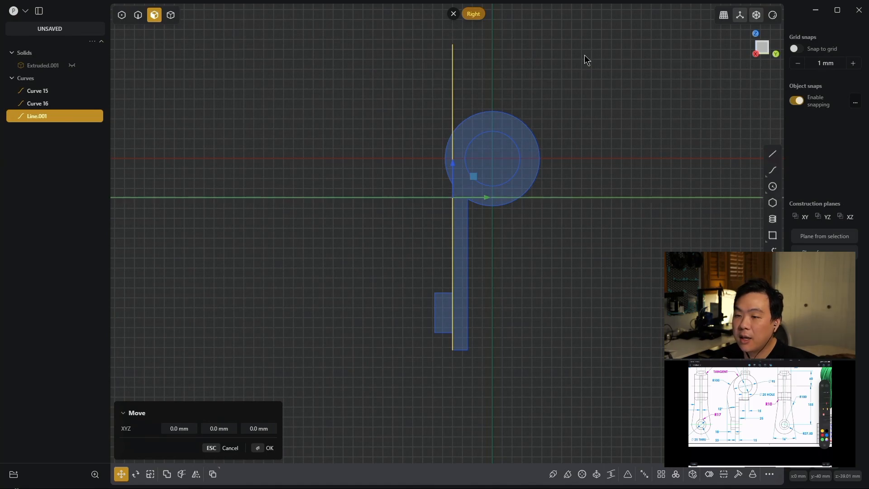
type("-33")
key("Return")
key("Return")
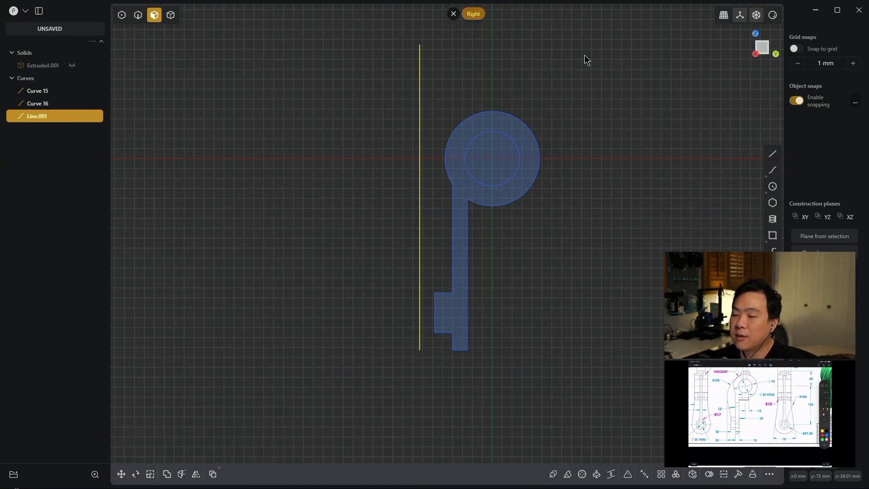
- Create a tangent circle of radius 100 mm touching the large ring's outer arc and the offset vertical line
scroll(561, 156, "up", 1)
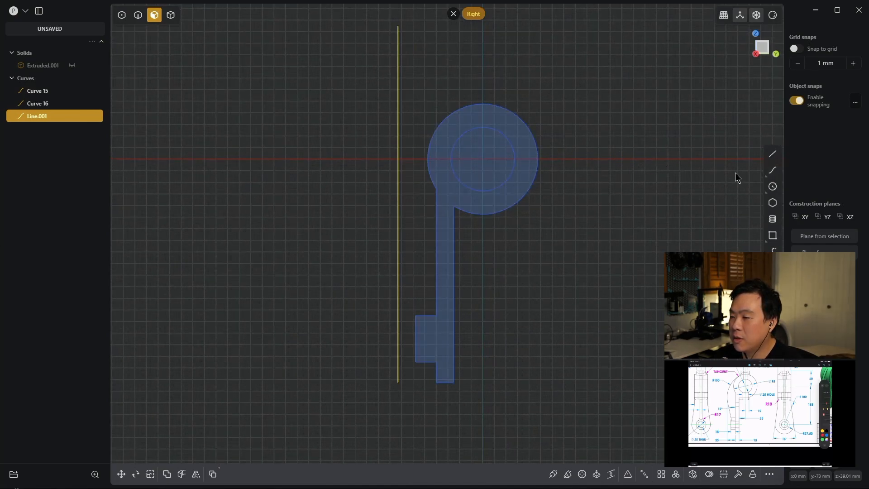
left_click(772, 187)
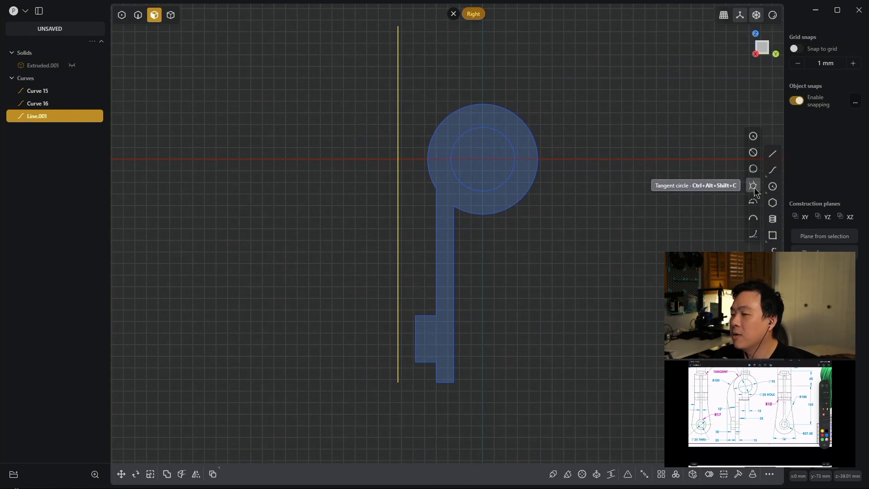
left_click(753, 187)
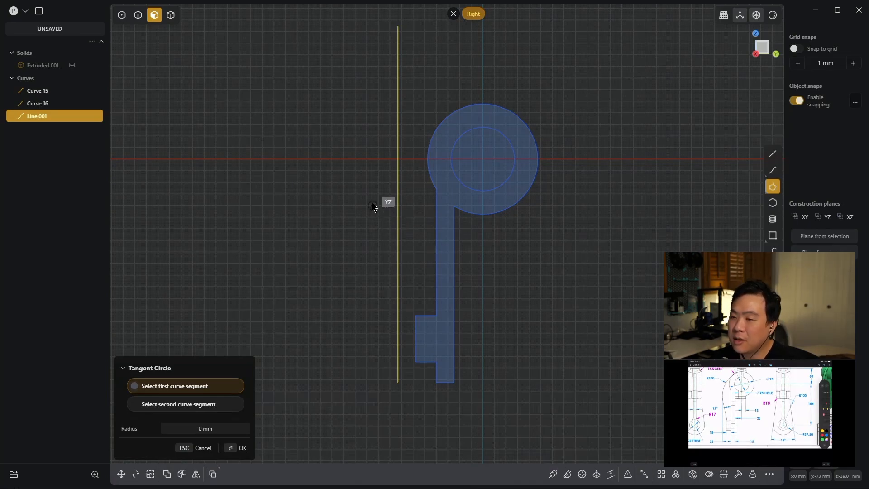
left_click(454, 113)
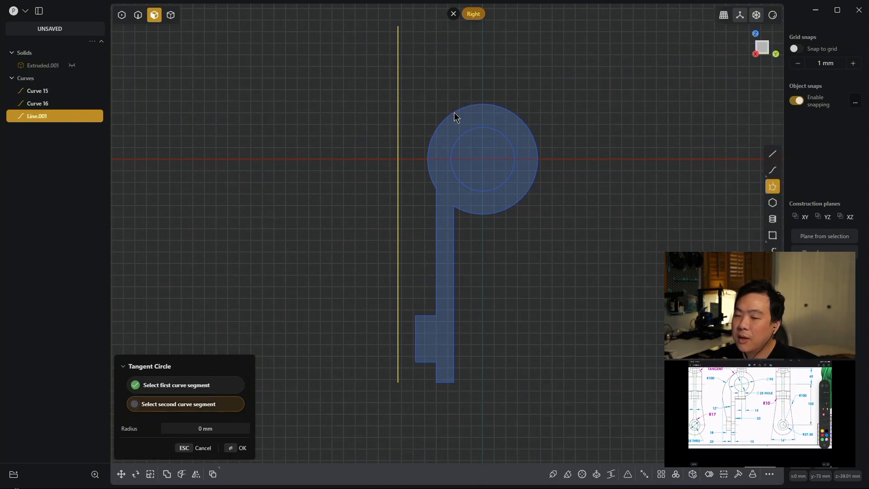
left_click(401, 199)
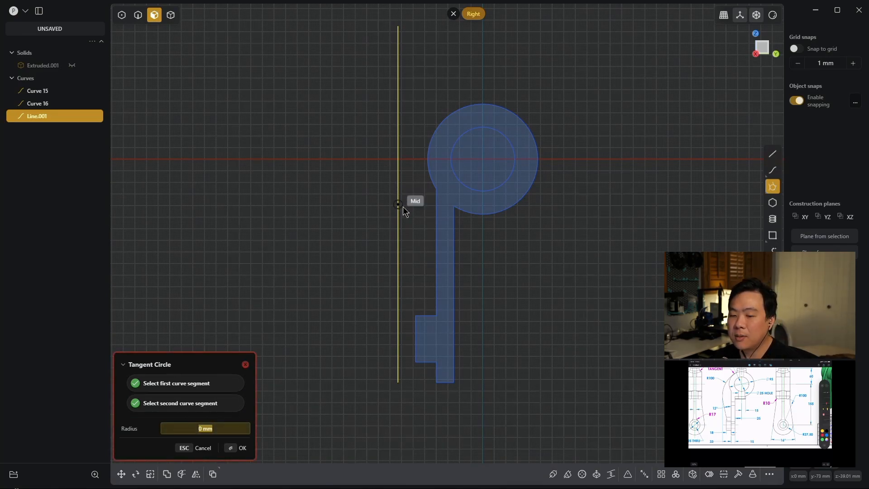
type("100")
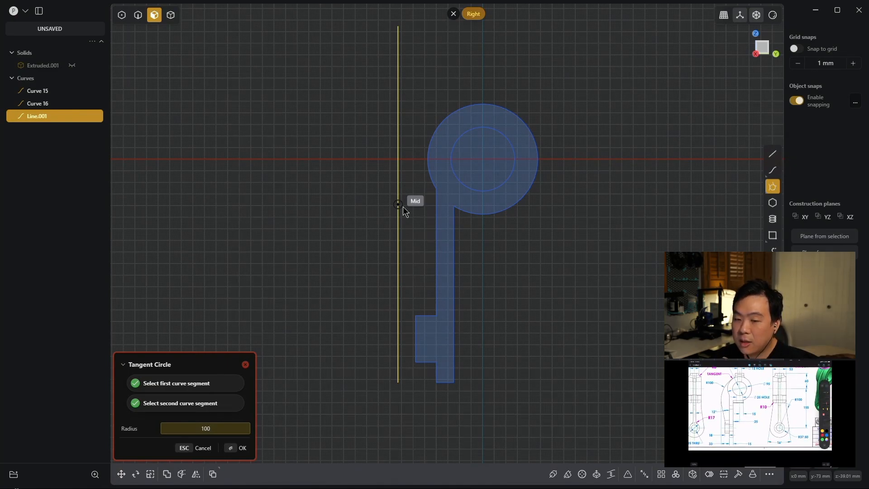
key("Return")
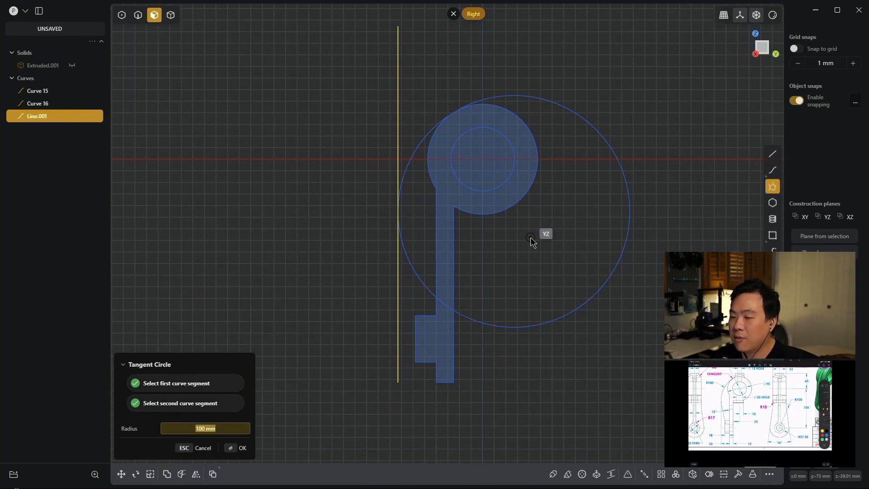
key("Return")
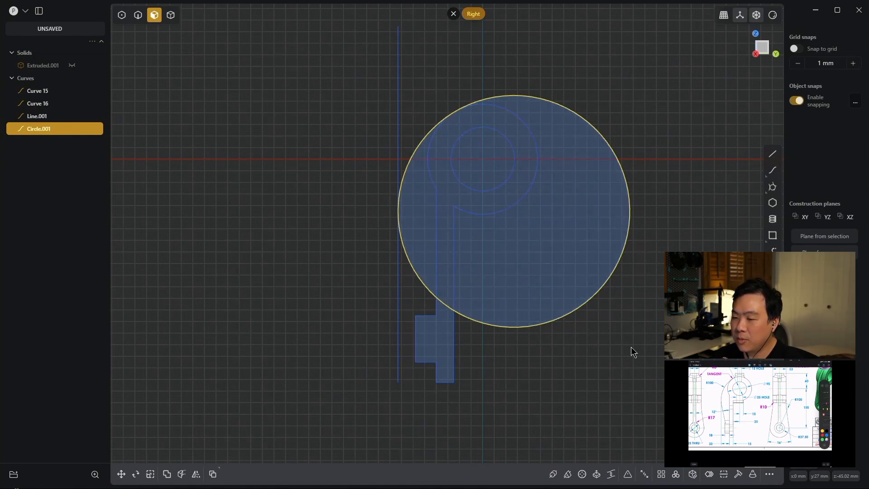
- Trim away the far side of the 100 mm circle, keeping the arc between the large ring and the arm
key("t")
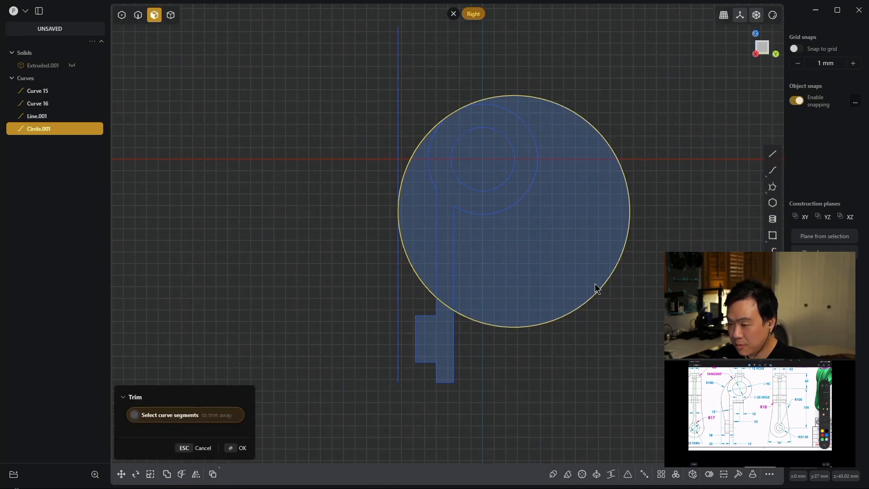
left_click(602, 285)
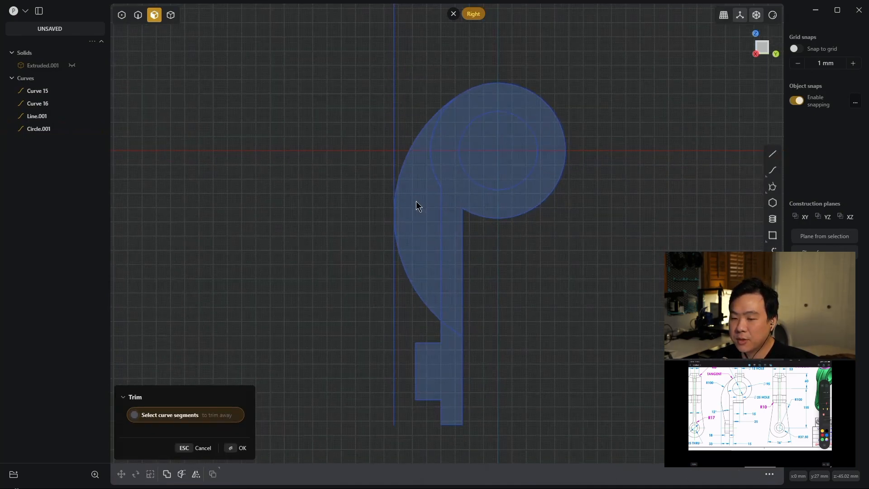
scroll(439, 248, "up", 4)
left_click(236, 447)
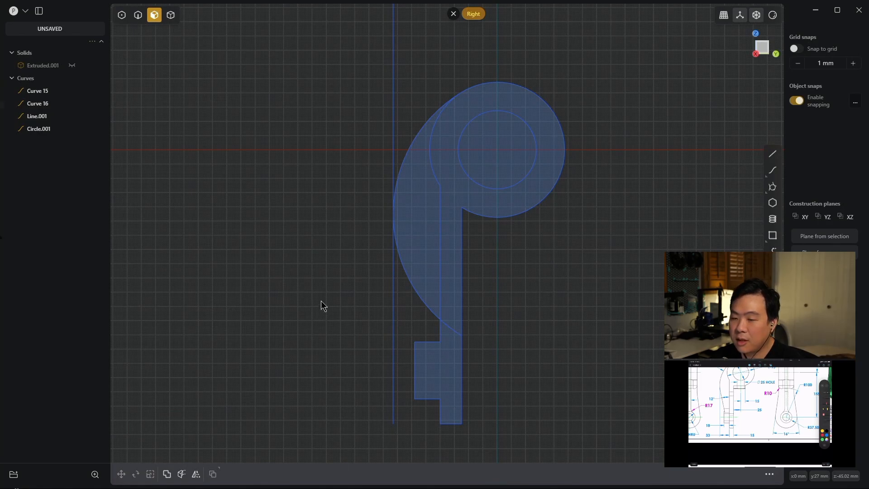
- Draw a free-standing slanted line about 119 mm long beside the profile, with its angle set to 90+12 degrees
key("l")
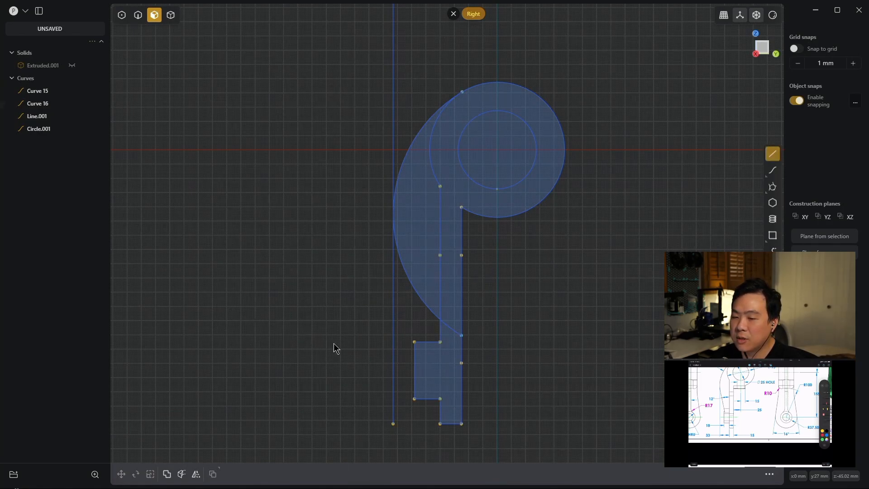
left_click(352, 368)
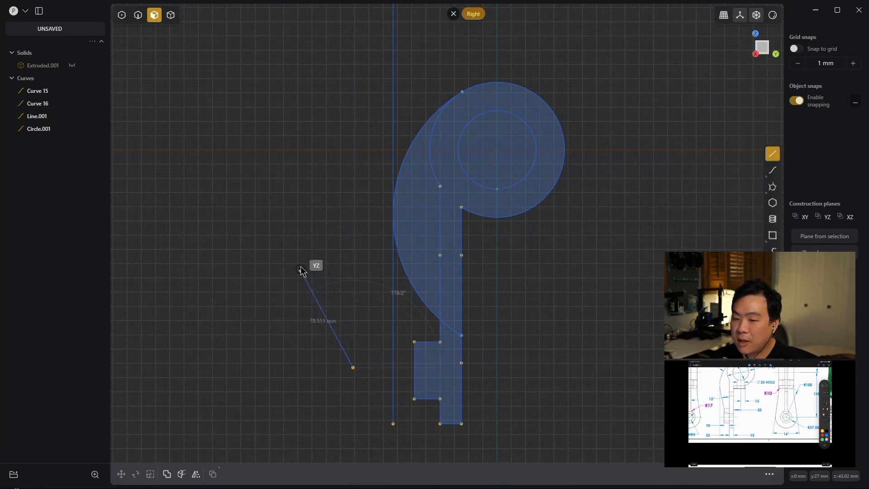
key("Tab")
key("Tab")
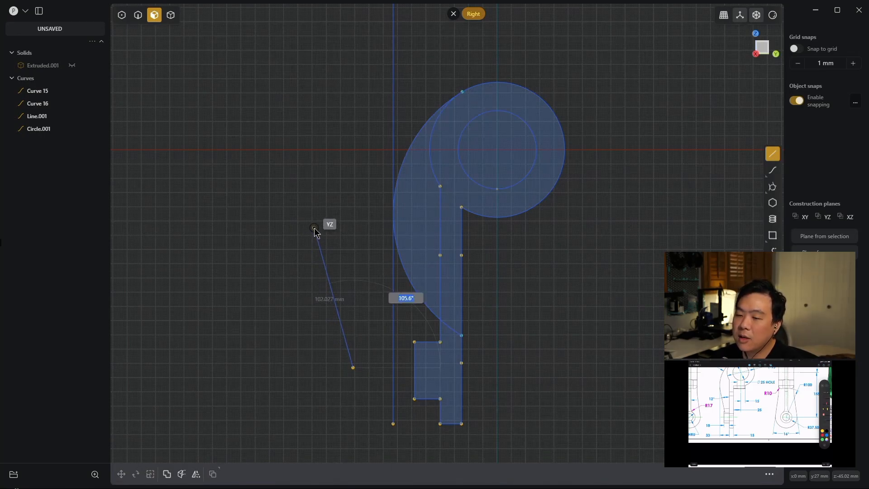
type("90+12")
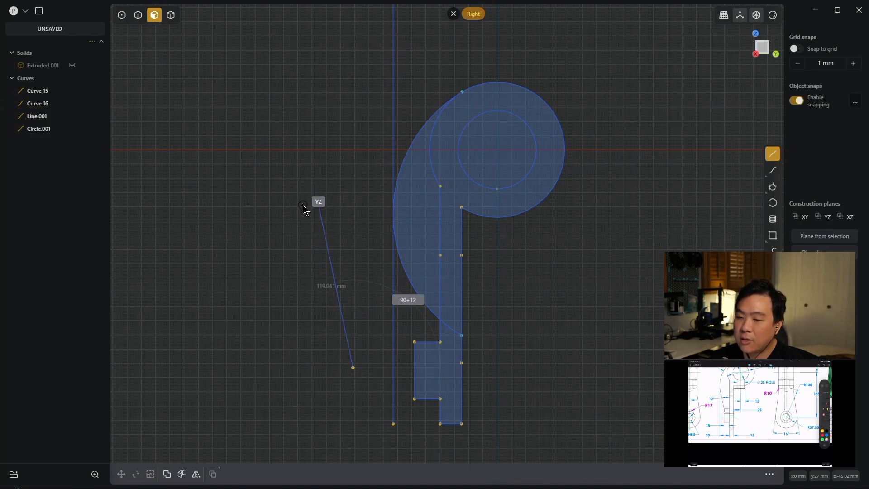
key("Return")
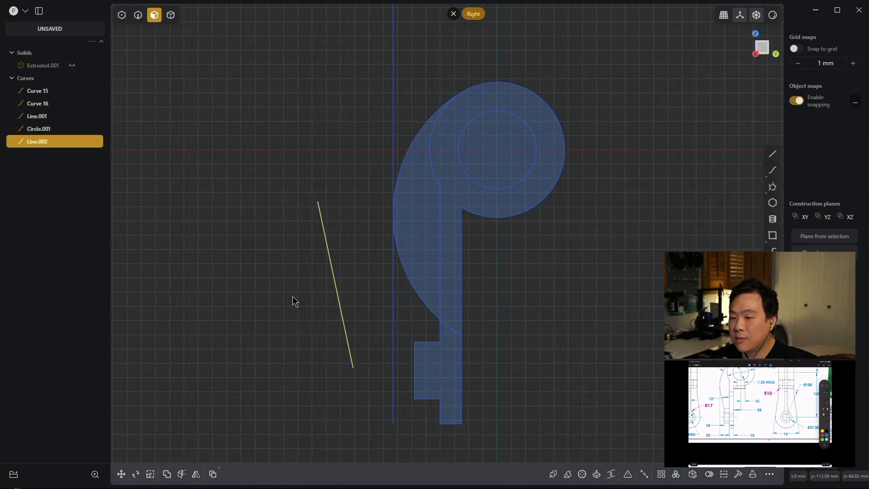
- Move the slanted line by its upper endpoint onto the tangent point of the 100 mm radius arc
key("g")
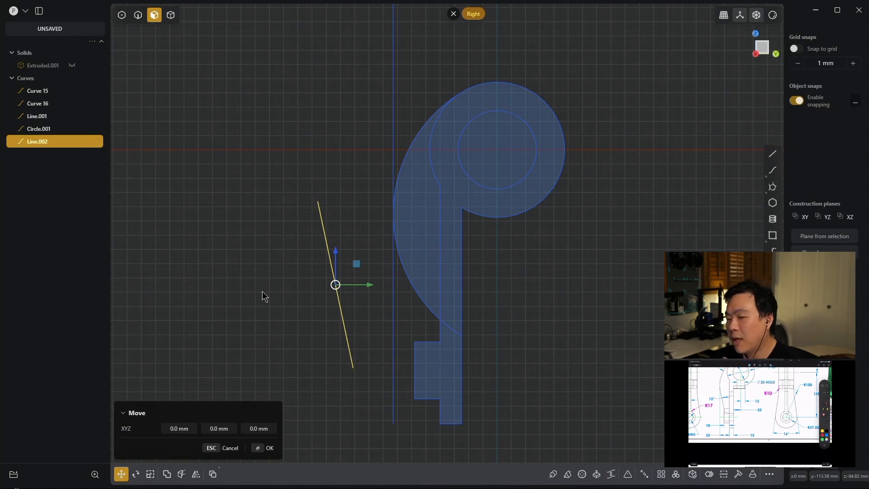
key("f")
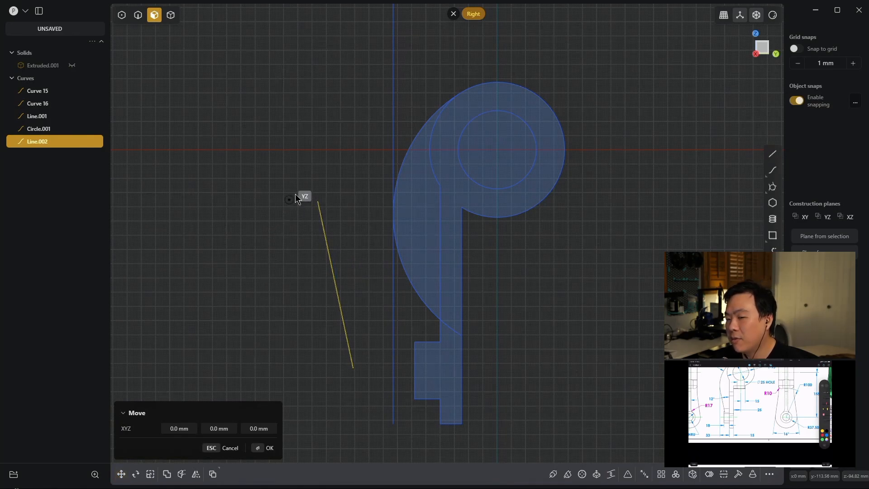
left_click(318, 202)
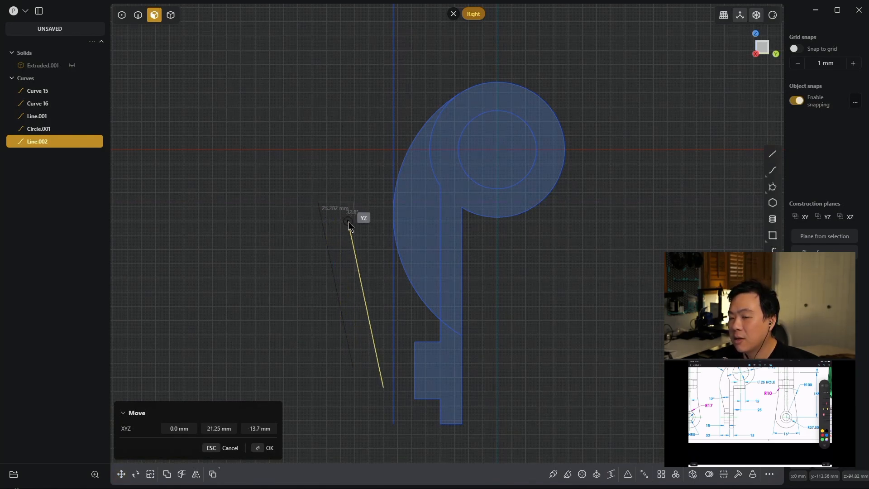
left_click(397, 244)
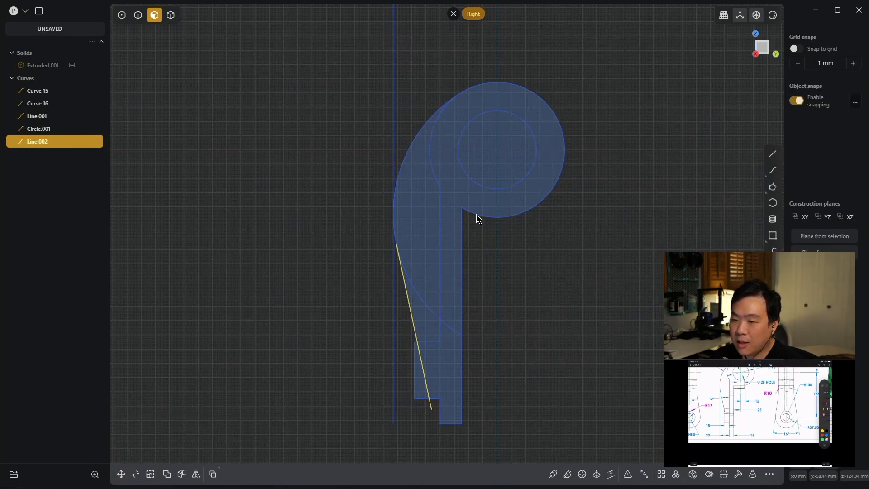
- Trim away the lower part of the R100 arc, from the slanted line's tangent point down to the arm's vertical edge
scroll(476, 214, "up", 3)
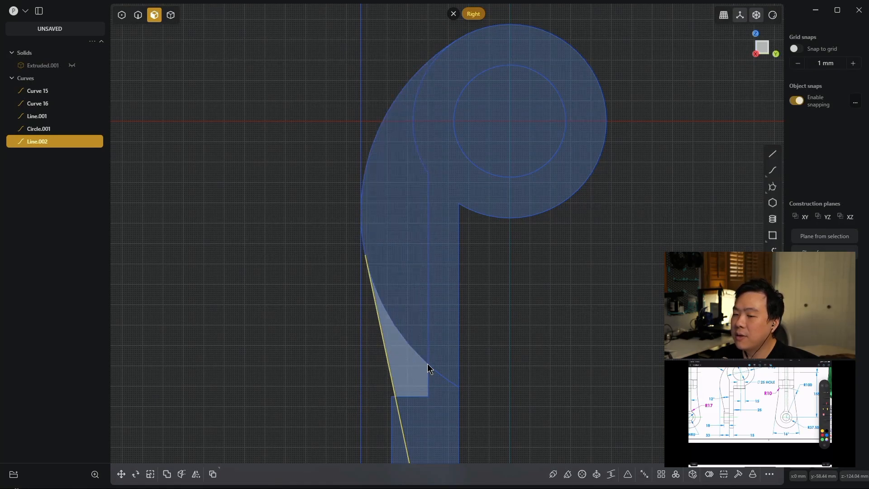
key("t")
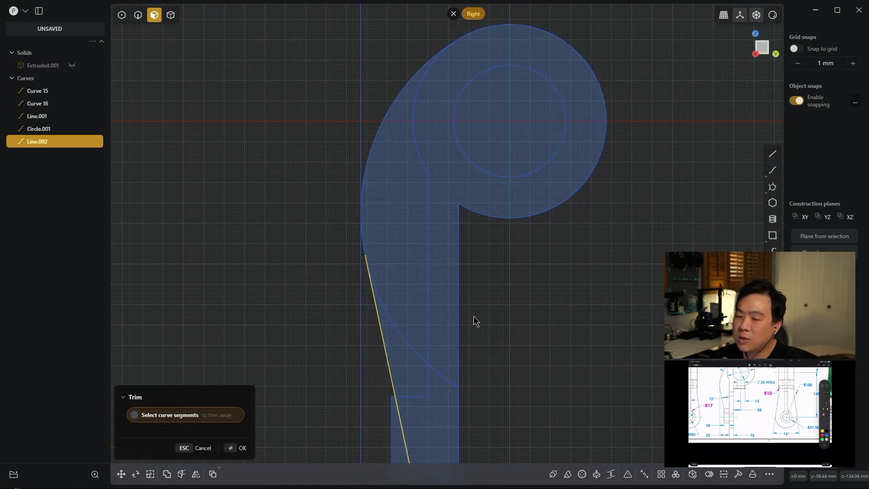
left_click(392, 320)
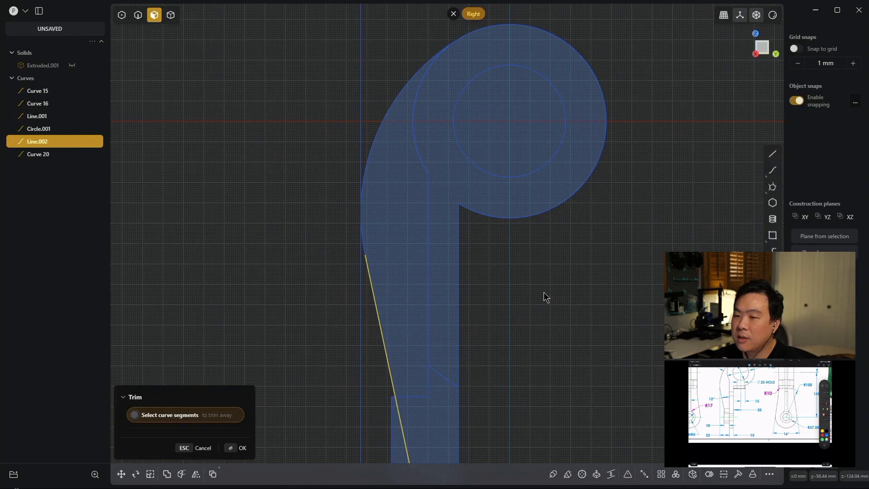
key("Return")
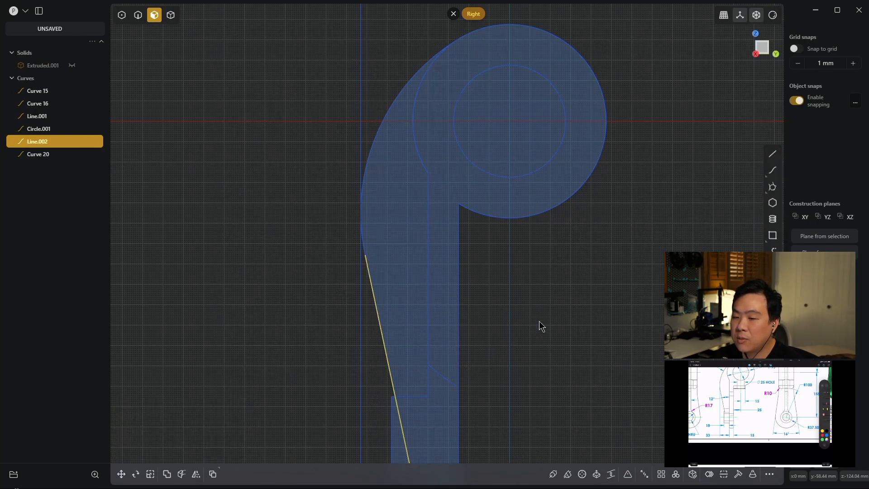
- Extrude the side rib region symmetrically by 5 mm in each direction as a separate solid
middle_click_drag(522, 264, 573, 272)
scroll(462, 287, "down", 3)
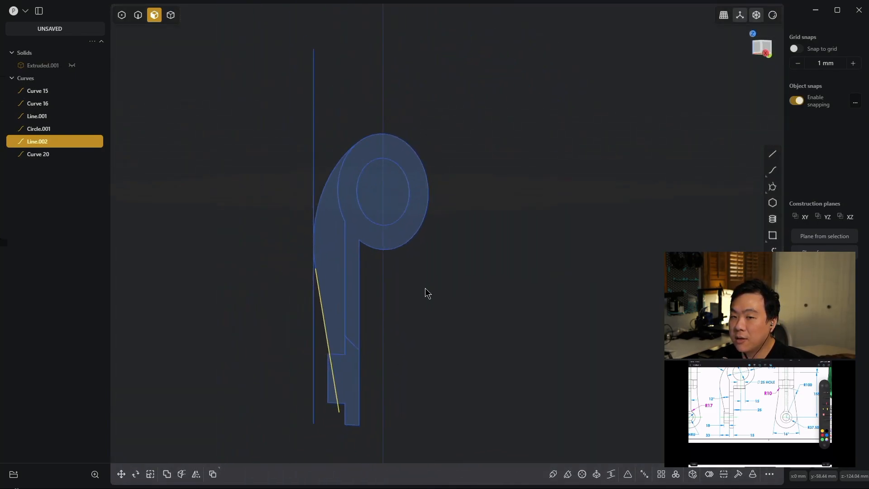
left_click(332, 250)
key("e")
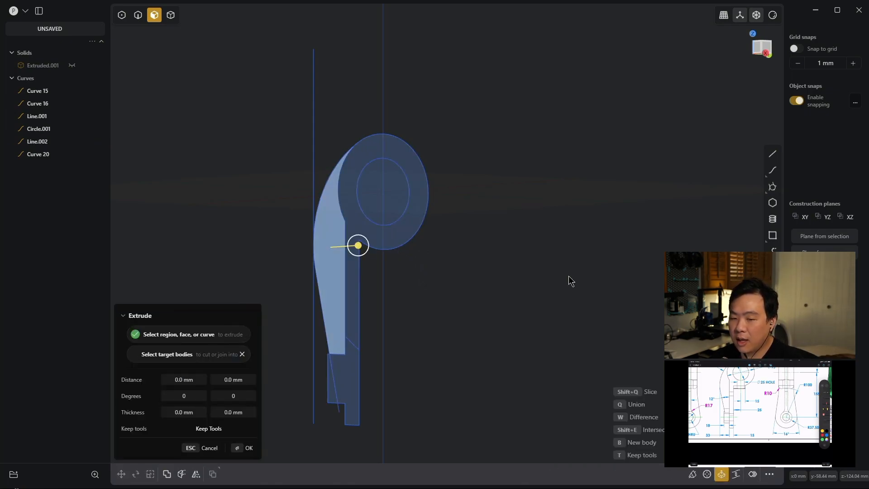
key("d")
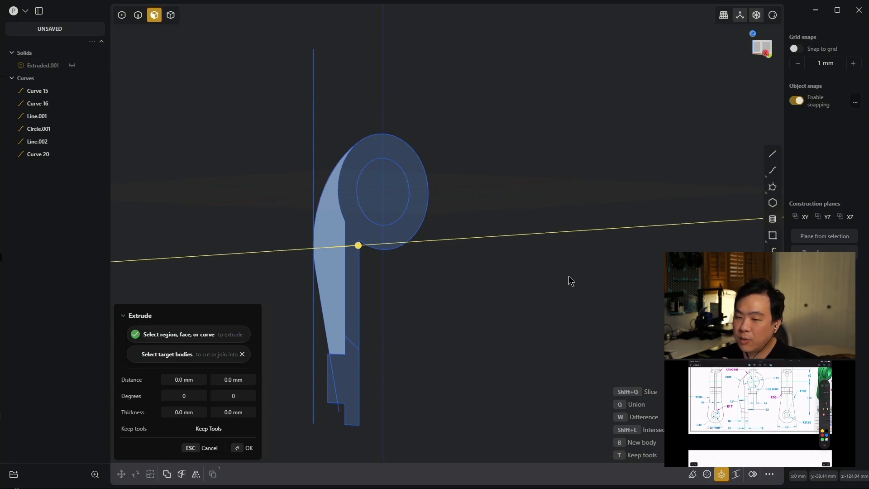
type("5")
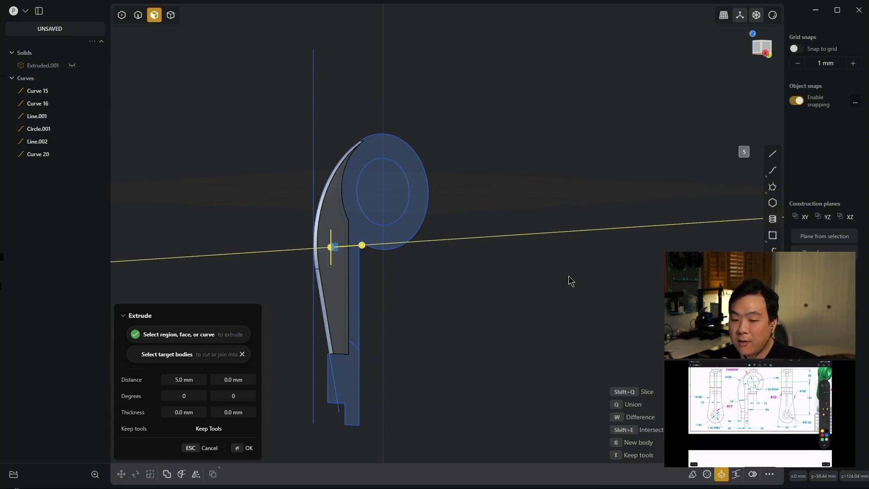
type("s")
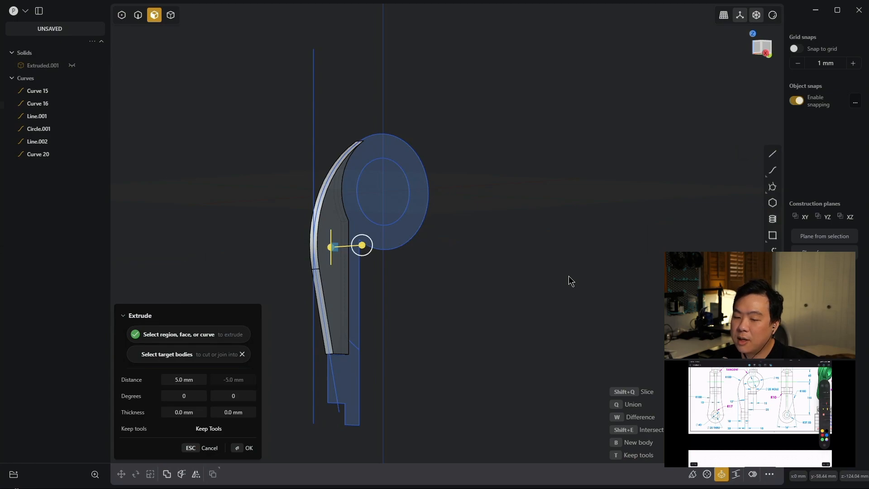
key("Return")
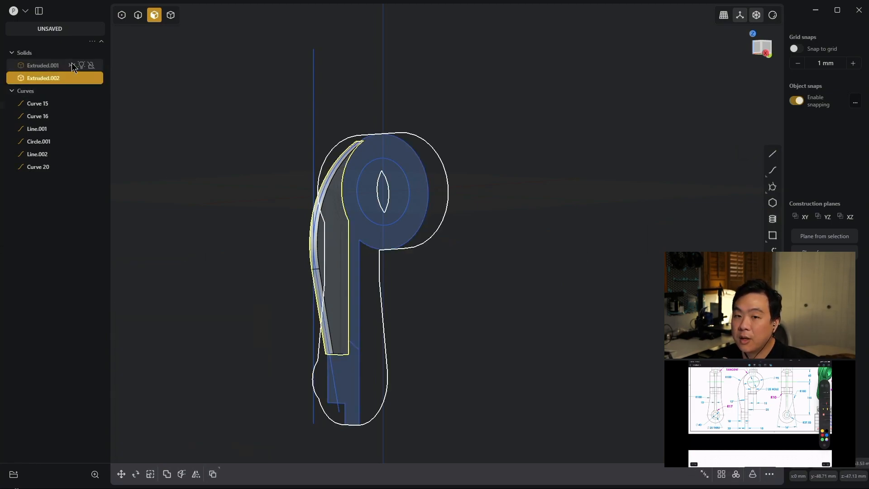
- Unhide the main arm solid so it shows together with the rib
left_click(71, 66)
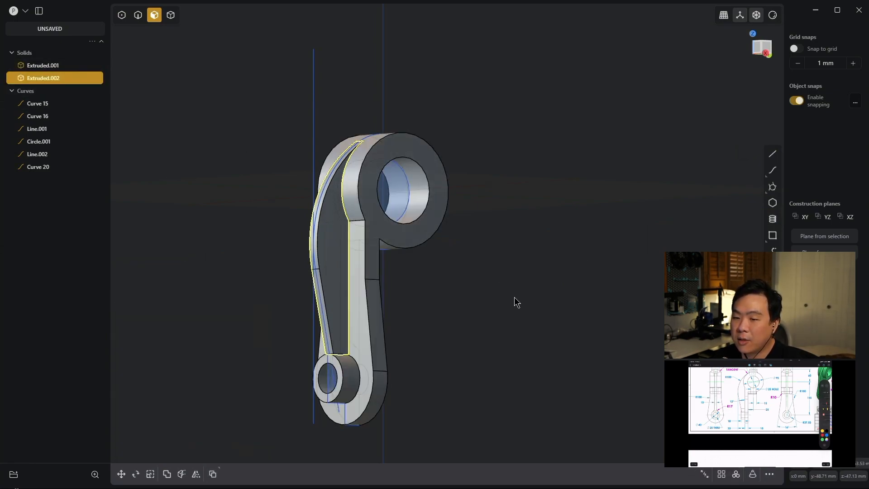
left_click(482, 267)
middle_click_drag(499, 267, 449, 221)
scroll(448, 219, "up", 10)
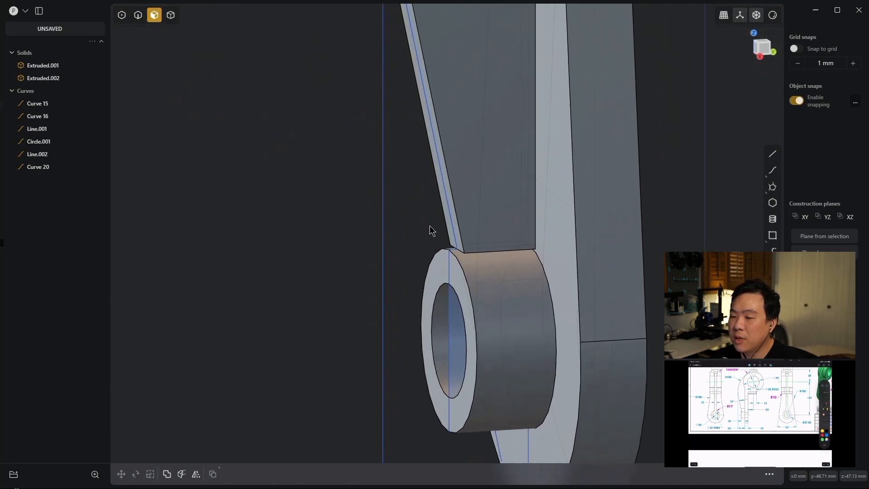
- Match the rib's flat lower end face to the outer cylindrical surface of the small boss using Match Face
middle_click_drag(366, 258, 398, 216, "shift")
scroll(690, 279, "down", 4)
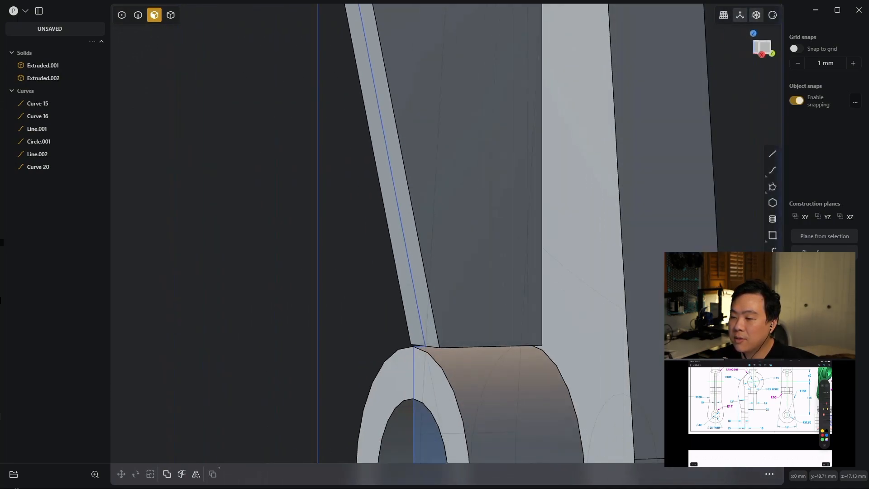
middle_click_drag(740, 283, 733, 142, "shift")
scroll(620, 162, "up", 3)
middle_click_drag(313, 107, 300, 154, "shift")
middle_click_drag(708, 289, 702, 34, "shift")
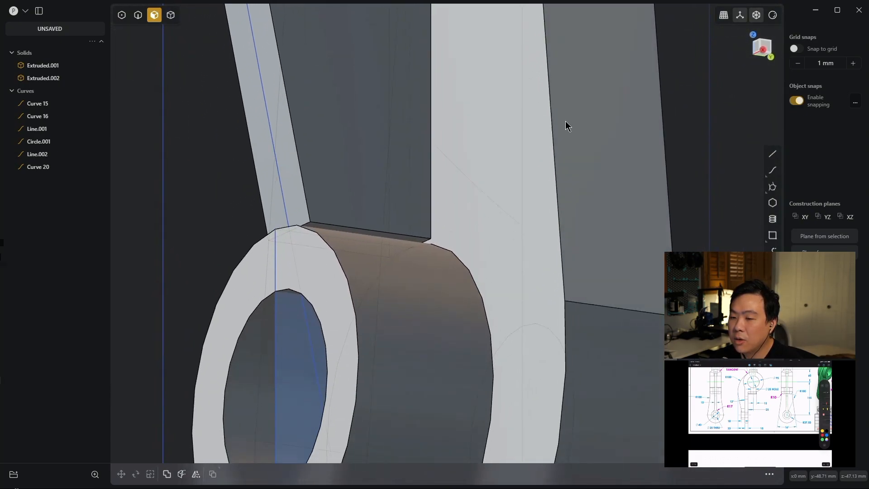
left_click(319, 225)
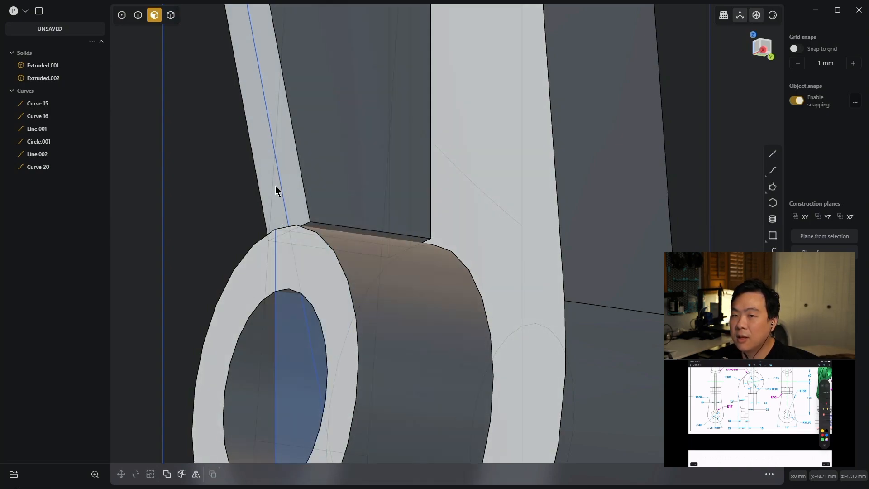
left_click(322, 225)
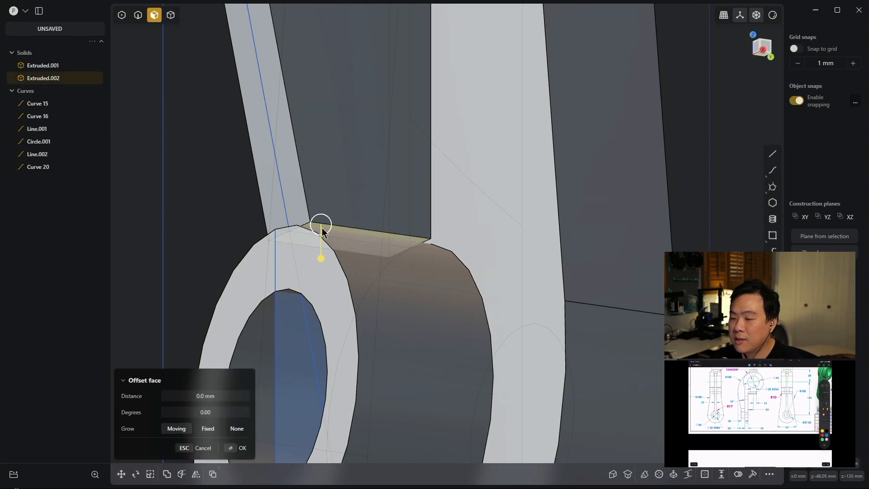
left_click(627, 474)
left_click(407, 322)
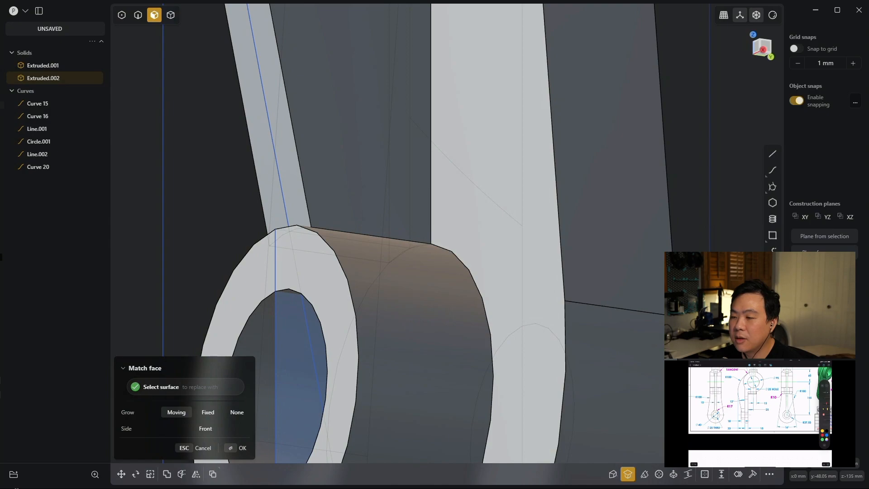
key("Return")
key("Escape")
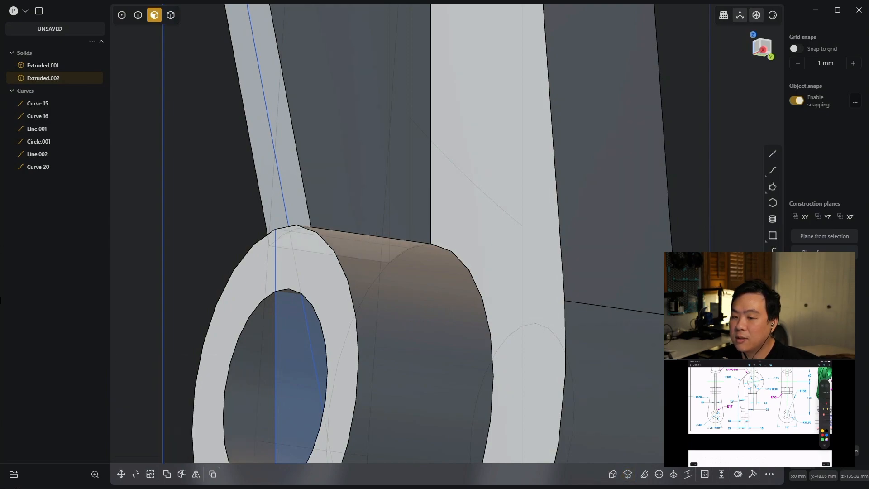
- Combine the rib and the main arm into one solid with a Boolean union
scroll(694, 240, "down", 2)
scroll(689, 213, "down", 6)
middle_click_drag(731, 129, 535, 314)
scroll(578, 240, "down", 3)
key("ctrl+a")
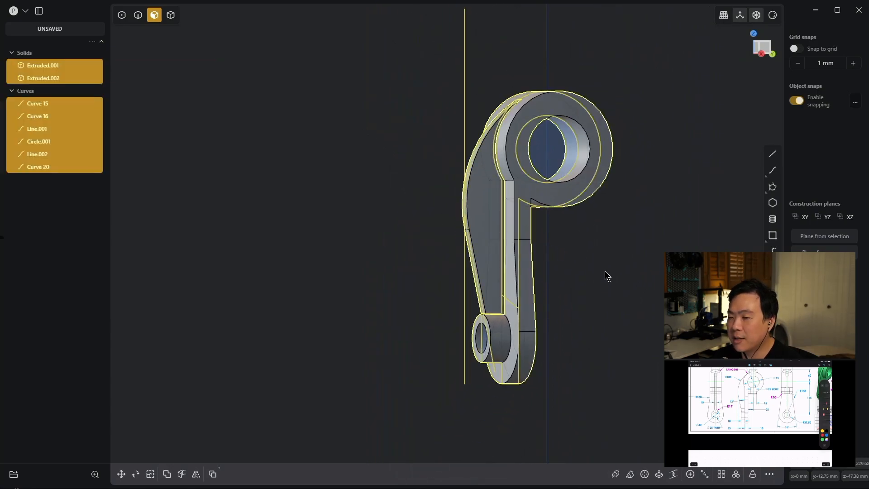
key("q")
key("q")
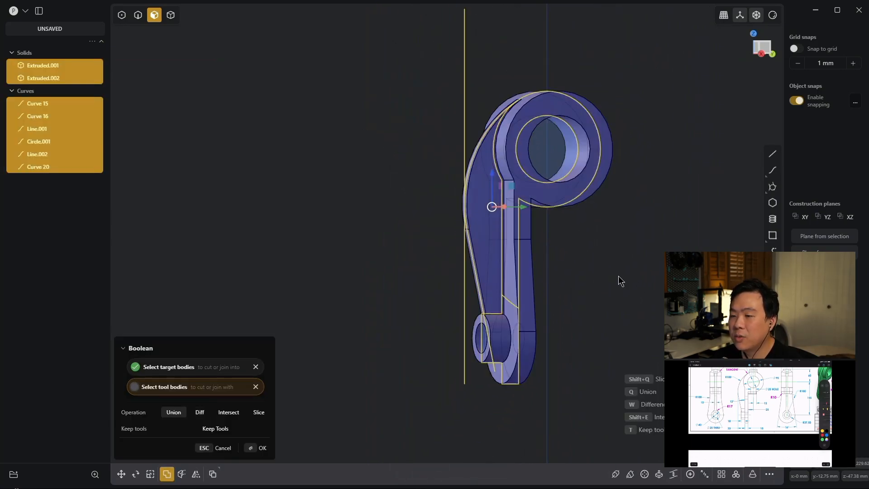
key("Return")
- Delete all leftover construction curves, keeping only the solid
left_click(642, 235)
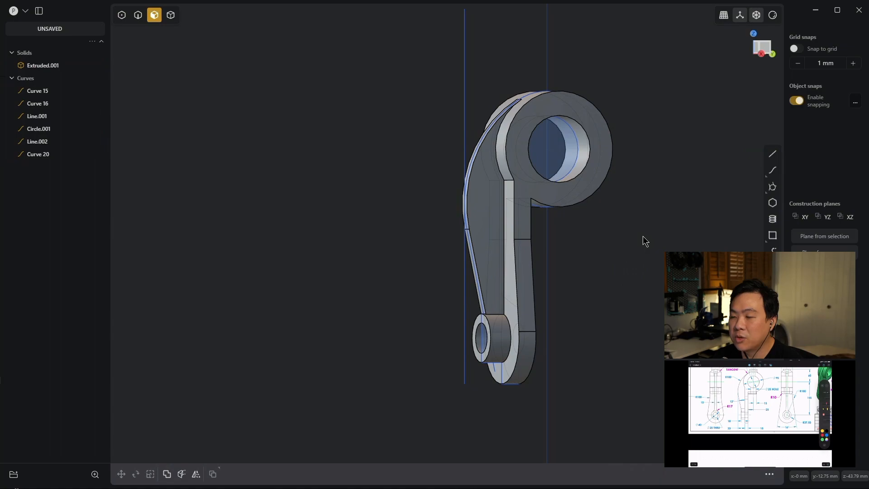
key("ctrl+shift+a")
key("Delete")
- Draw a 200 mm diameter circle on the arm's flat back face, centred on the small through hole
middle_click_drag(643, 236, 437, 178)
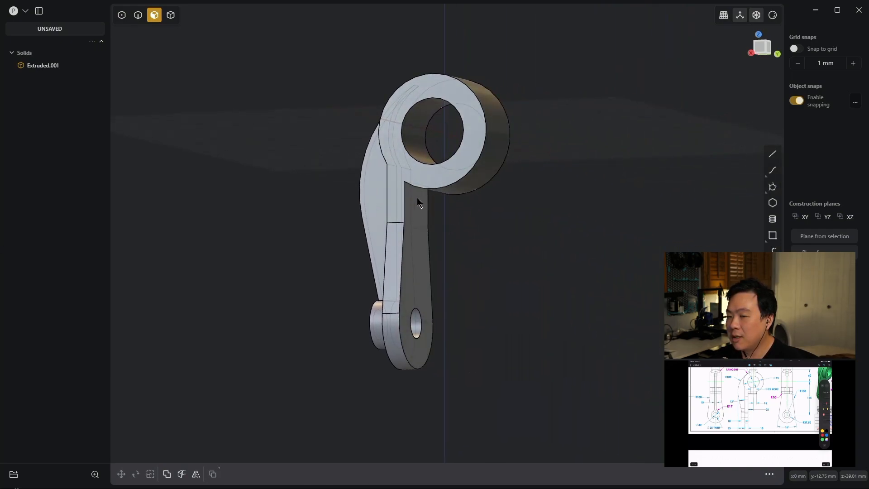
middle_click_drag(520, 219, 494, 229)
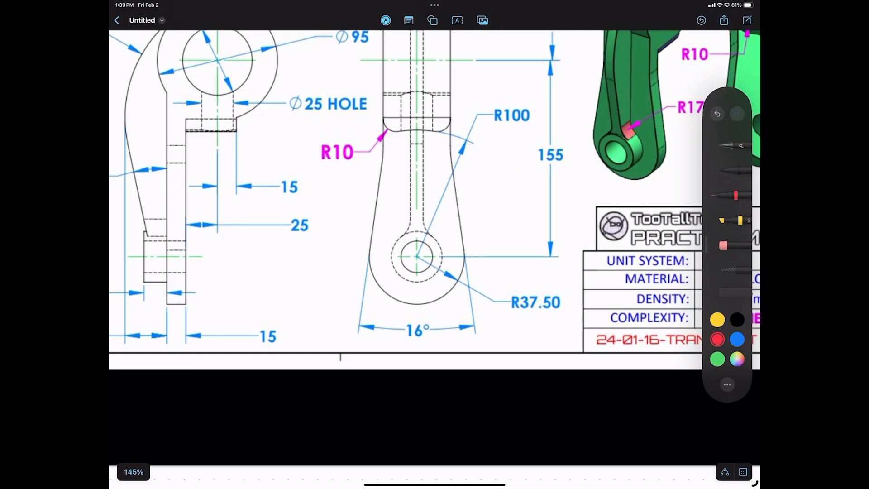
scroll(425, 359, "up", 1)
left_click_drag(416, 231, 419, 231)
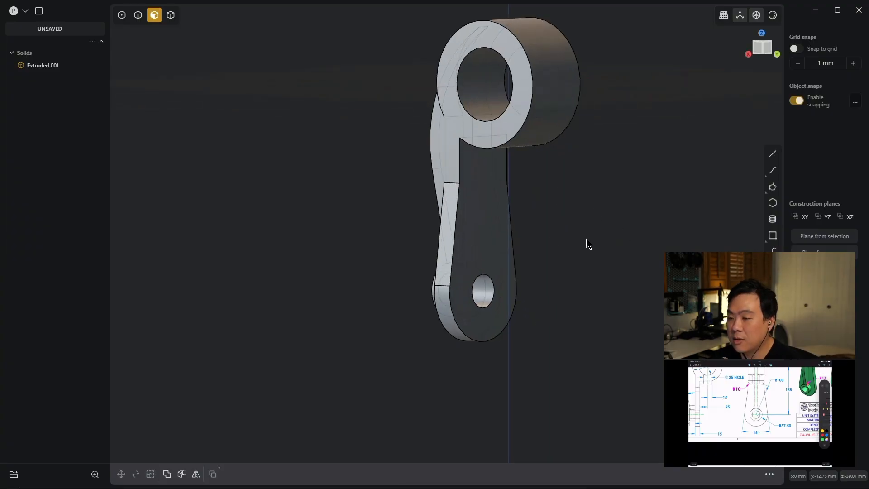
left_click(496, 292)
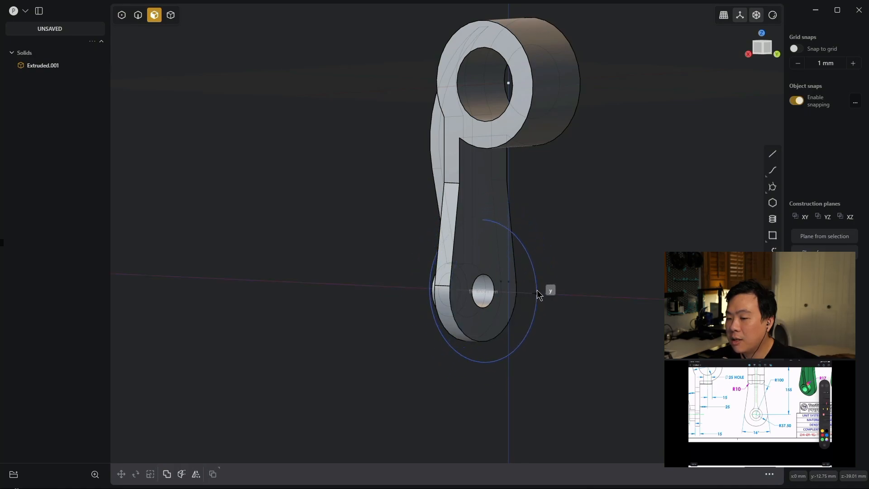
middle_click_drag(544, 286, 513, 295)
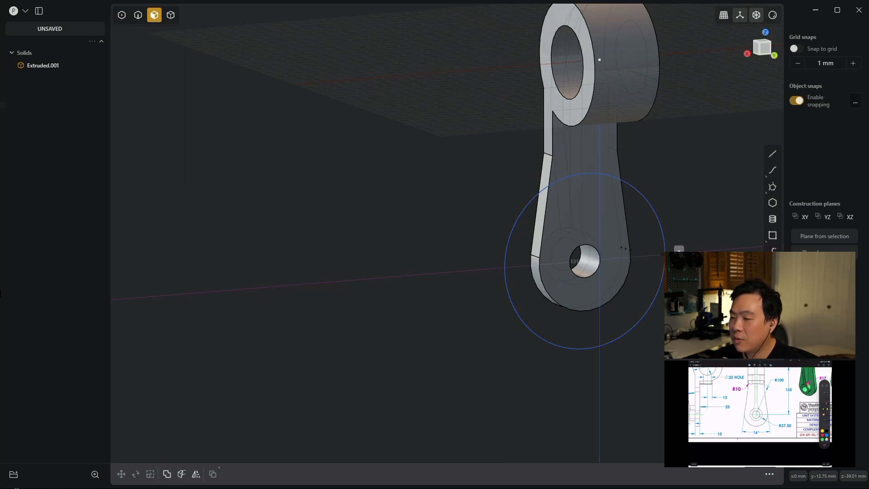
key("Tab")
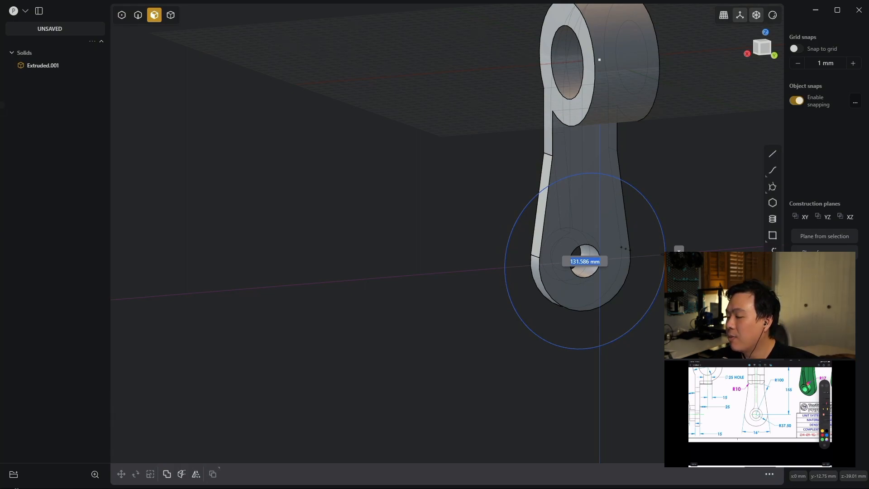
type("200")
key("Return")
- Imprint the 200 mm circle onto the solid along the direction 0, 1, 0, and delete the circle curve
middle_click_drag(422, 188, 464, 172)
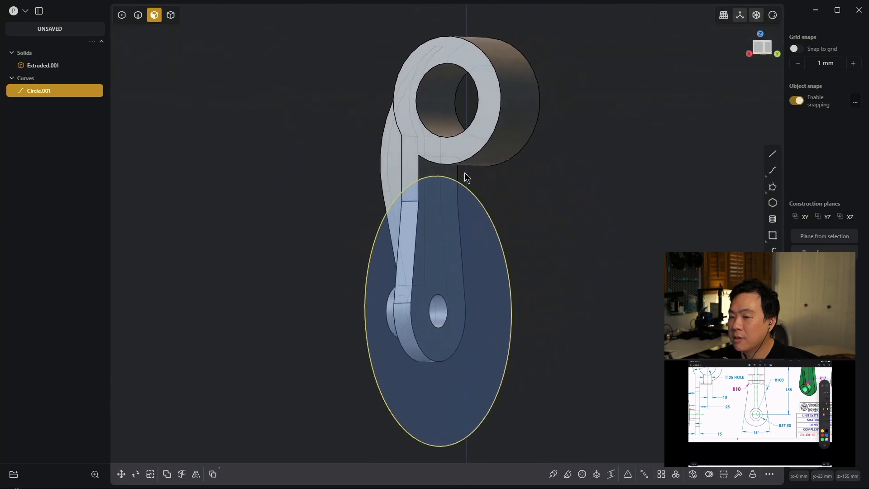
scroll(564, 194, "up", 5)
middle_click_drag(528, 187, 527, 178)
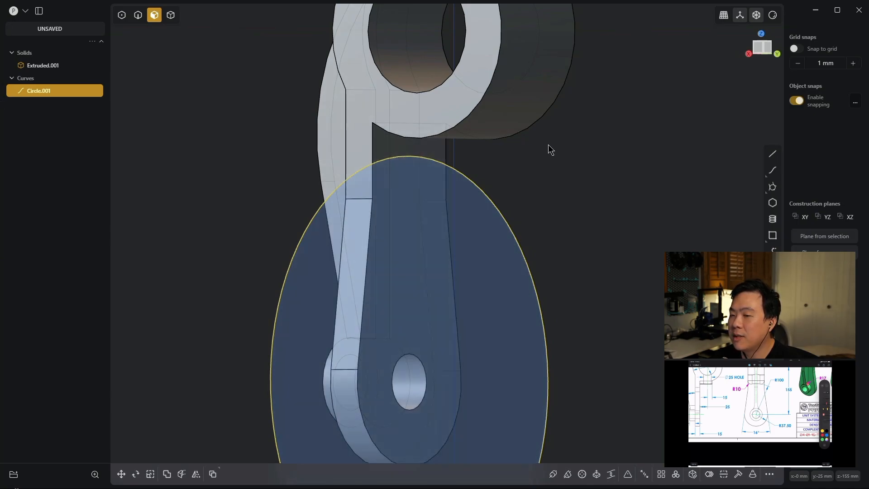
mouse_move(601, 172)
middle_mouse_down()
mouse_move(577, 175)
mouse_move(597, 170)
mouse_move(601, 177)
middle_mouse_up()
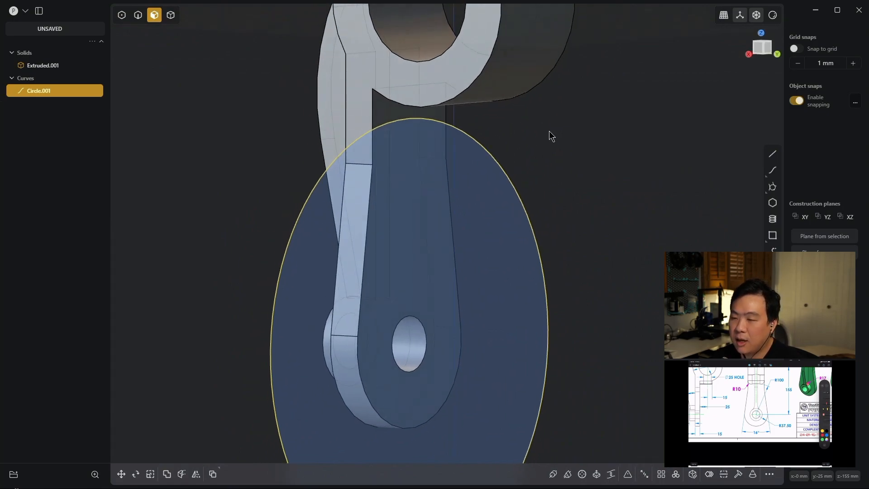
left_click(600, 149)
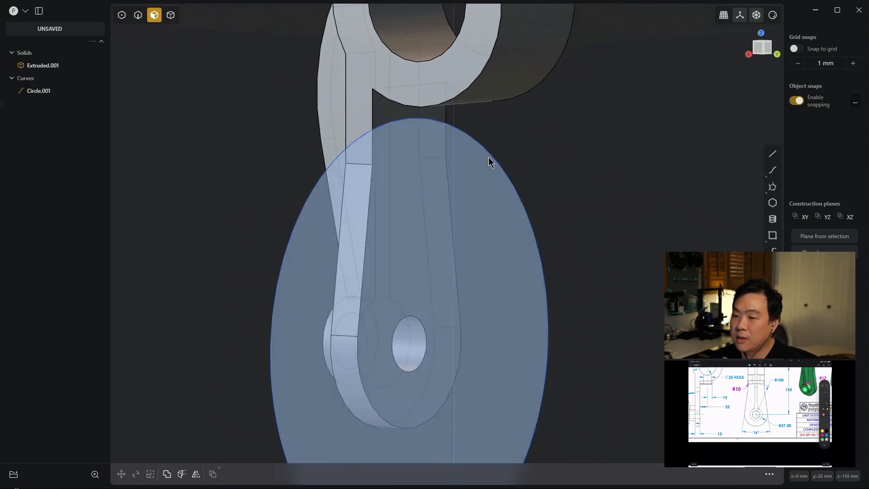
key("2")
left_click(497, 162)
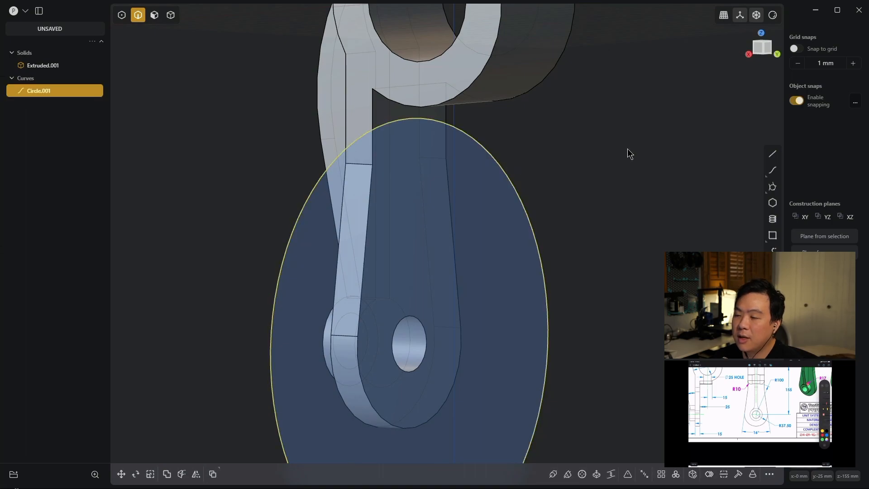
type("f")
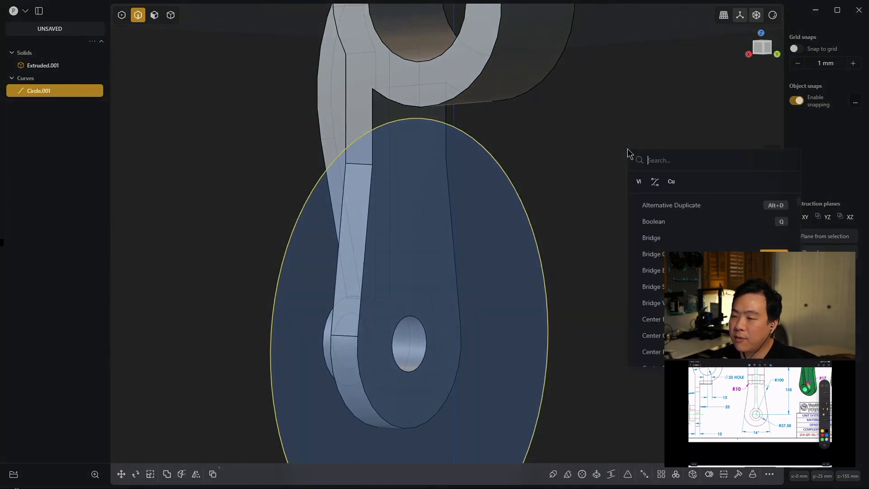
type("impr")
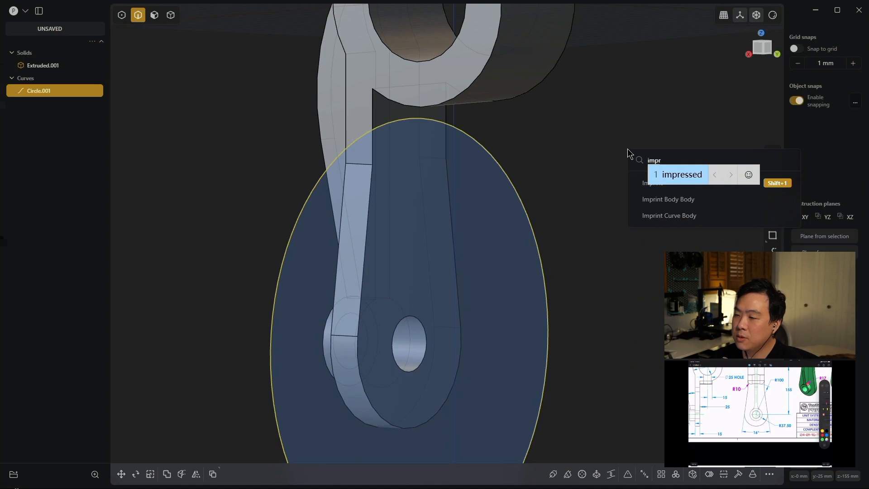
key("Return")
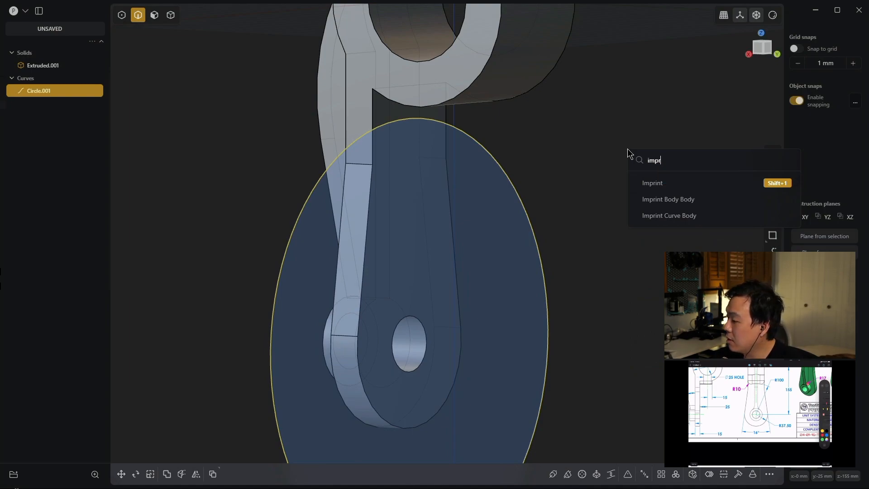
type("int")
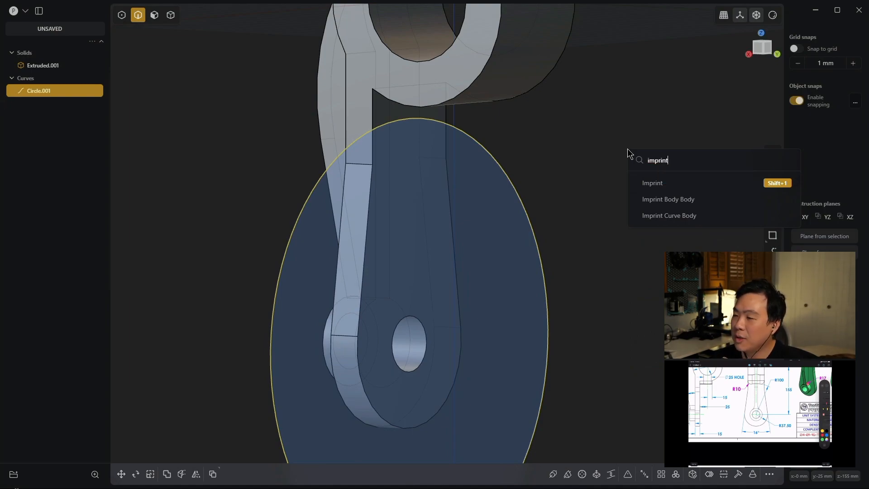
left_click(704, 180)
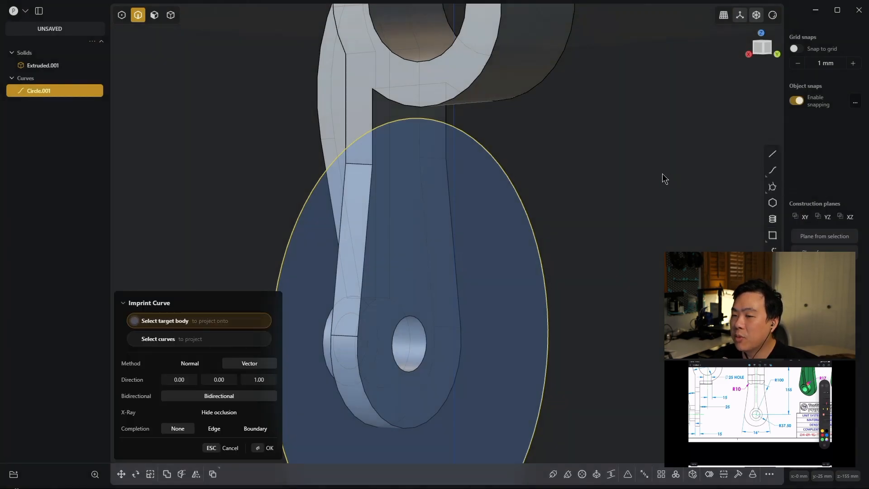
left_click(511, 74)
middle_click_drag(550, 119, 495, 138)
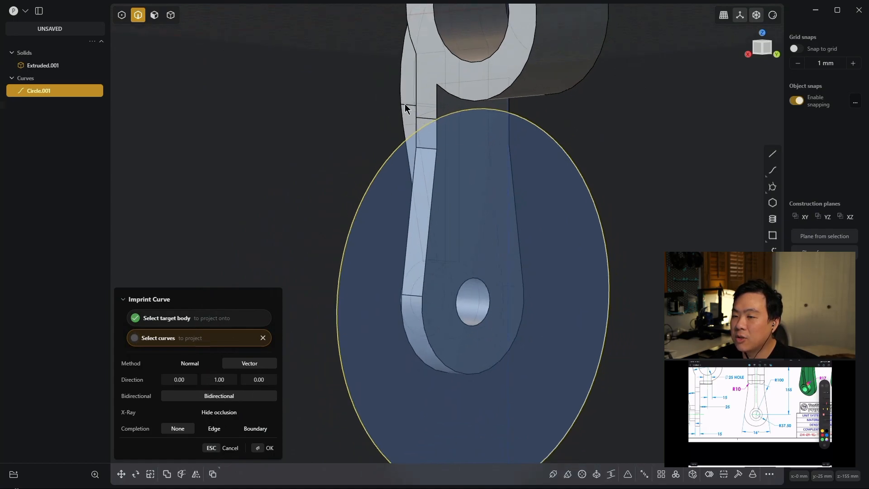
key("Return")
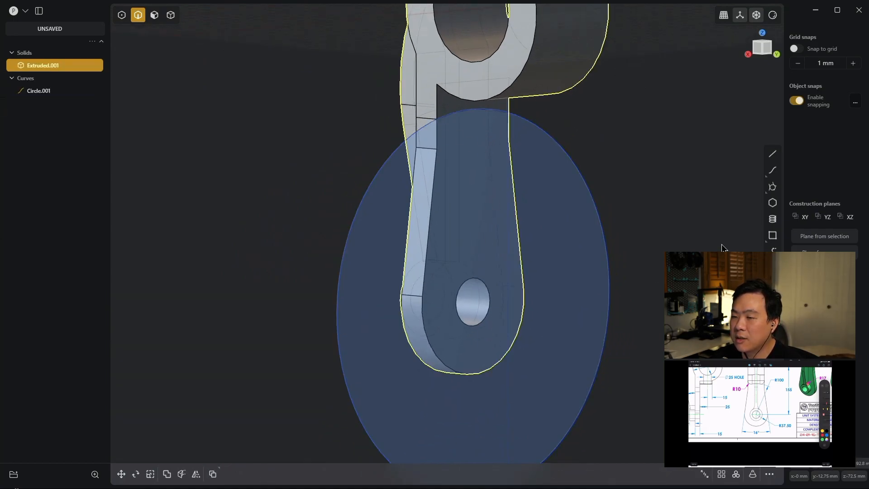
left_click(44, 89)
key("Delete")
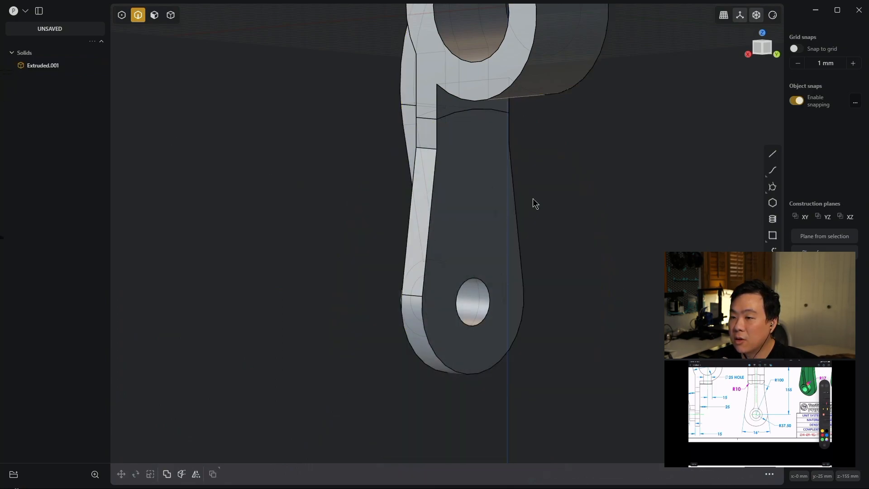
- Offset the small back-face region between the imprinted arc and the large boss outward by 40 mm
scroll(564, 148, "up", 3)
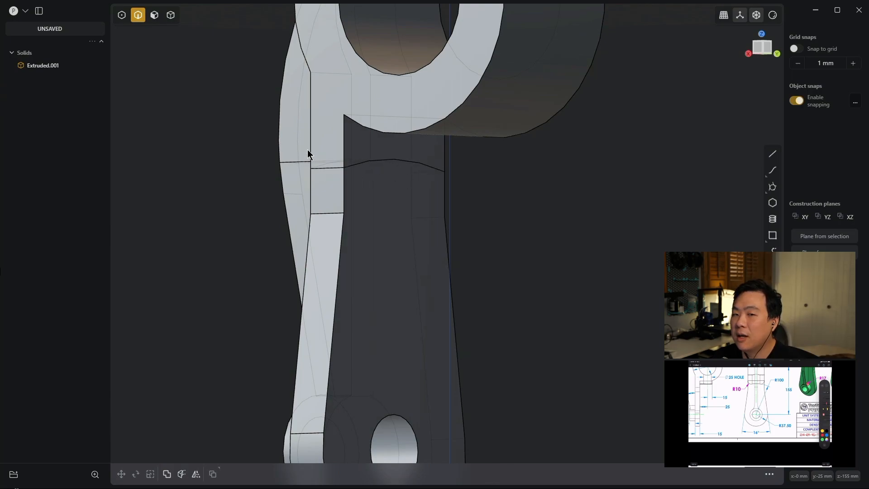
middle_click_drag(507, 165, 512, 213)
scroll(360, 169, "down", 3)
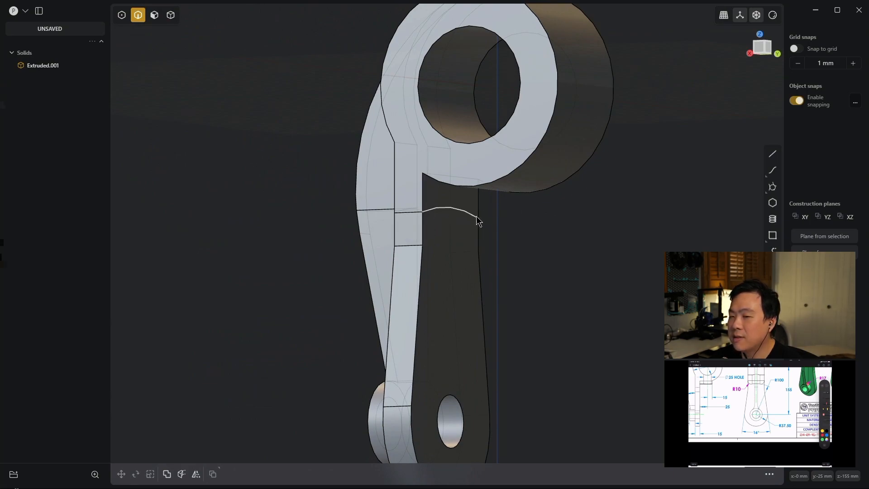
middle_click_drag(541, 218, 409, 230)
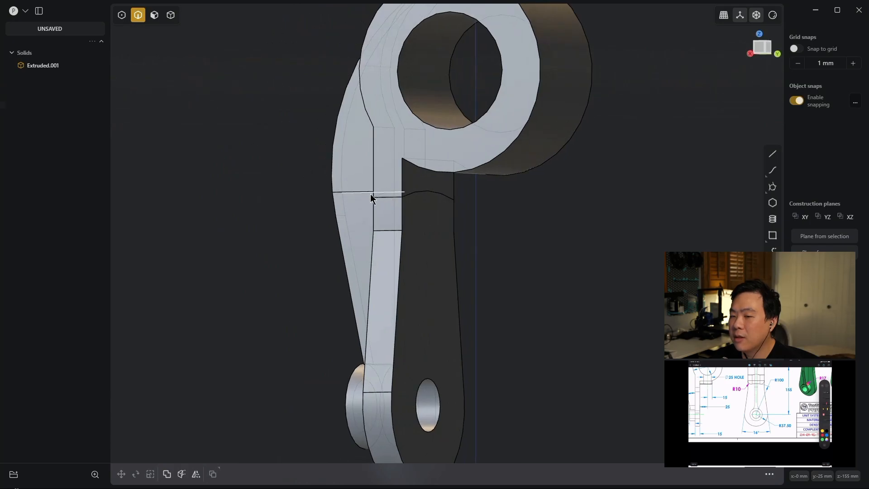
middle_click_drag(433, 206, 566, 210)
scroll(584, 235, "down", 3)
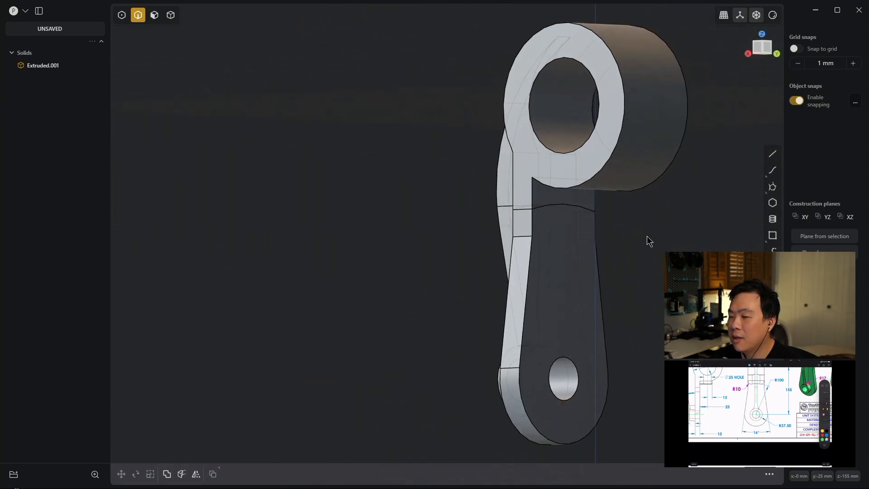
middle_click_drag(685, 233, 634, 211)
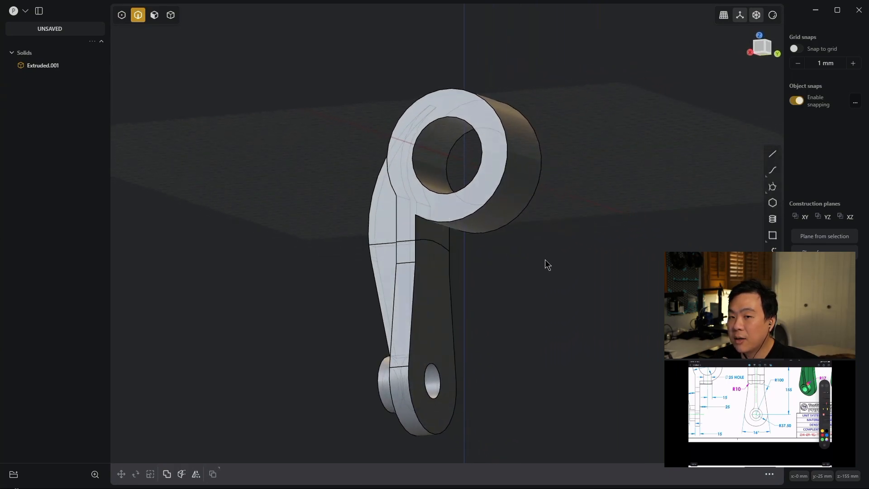
key("3")
middle_click_drag(591, 267, 563, 275)
scroll(547, 244, "up", 4)
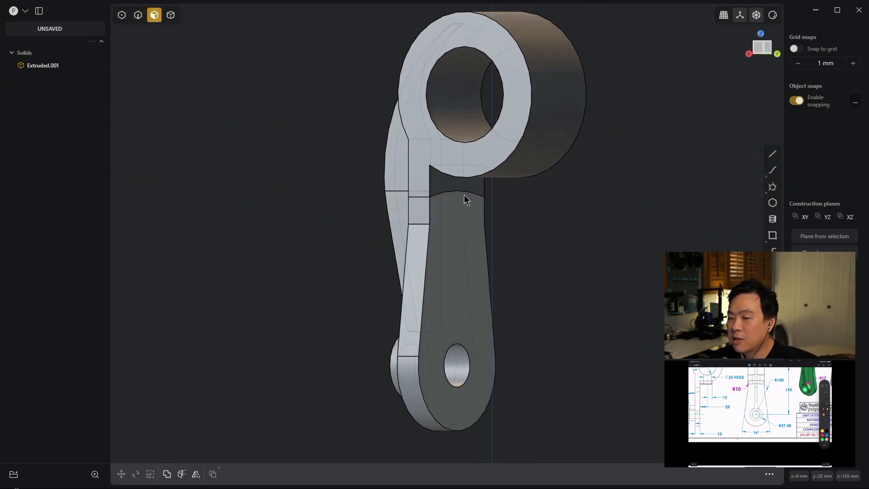
left_click(444, 183)
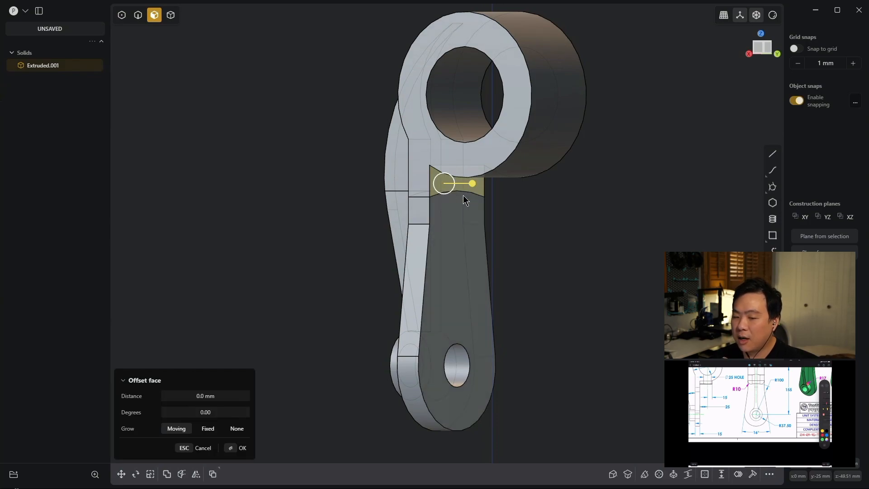
key("d")
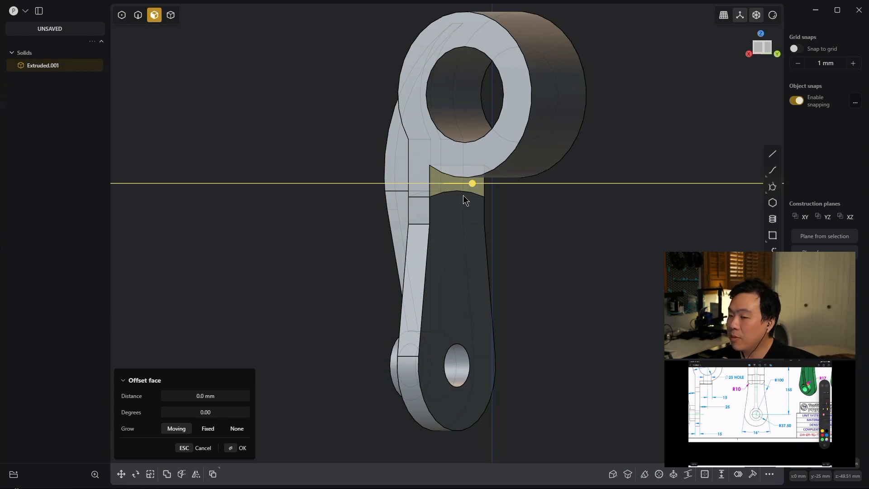
type("40")
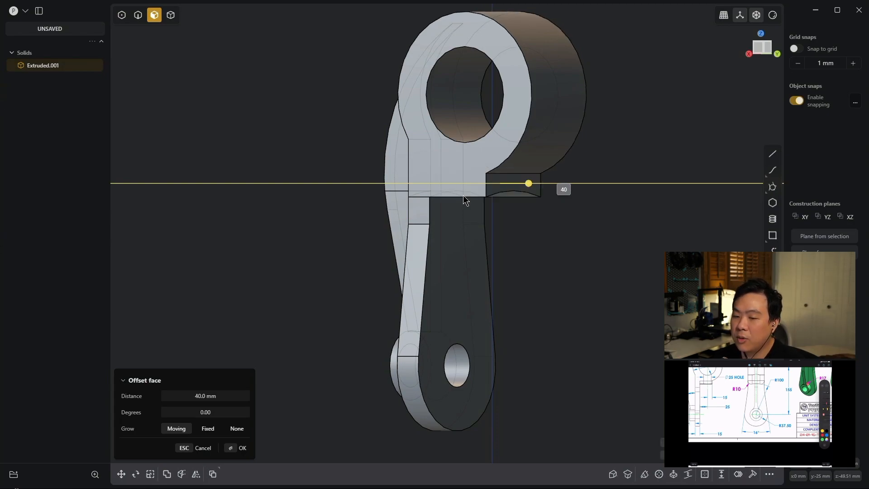
key("Return")
key("Escape")
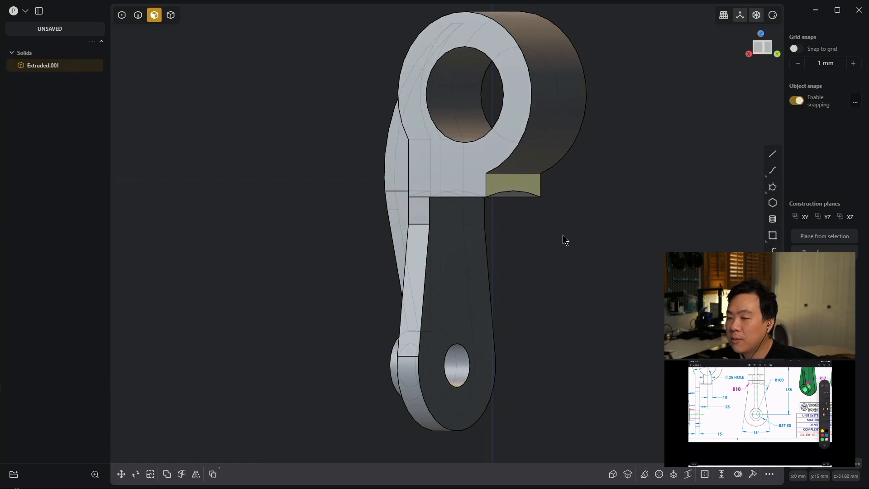
- Clean up the leftover imprint edges on the solid with Delete Redundant Topology
middle_click_drag(587, 252, 477, 253)
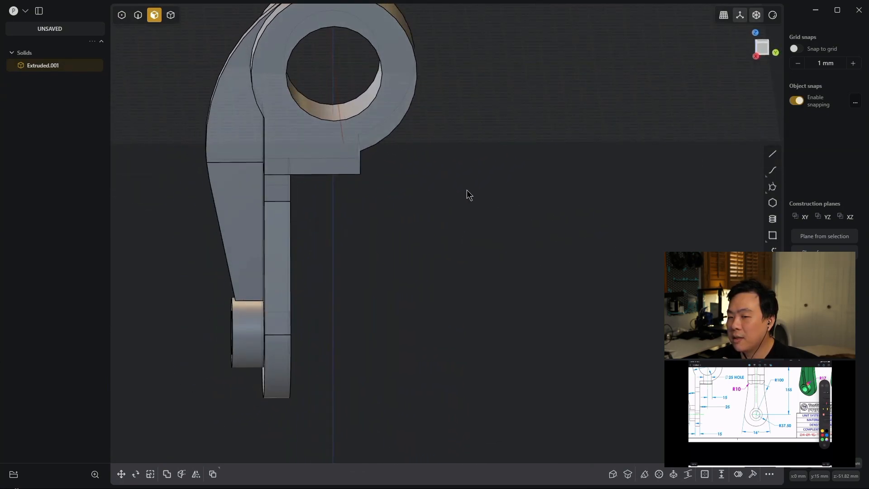
middle_click_drag(468, 195, 442, 177)
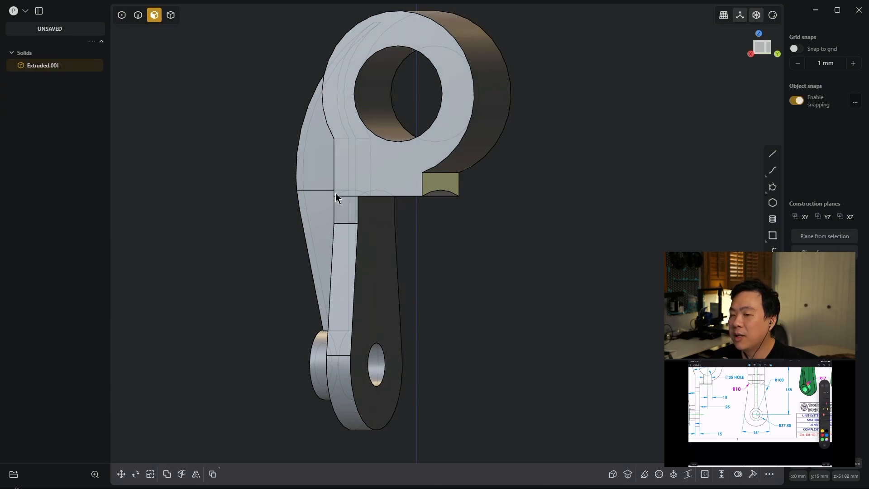
left_click(542, 235)
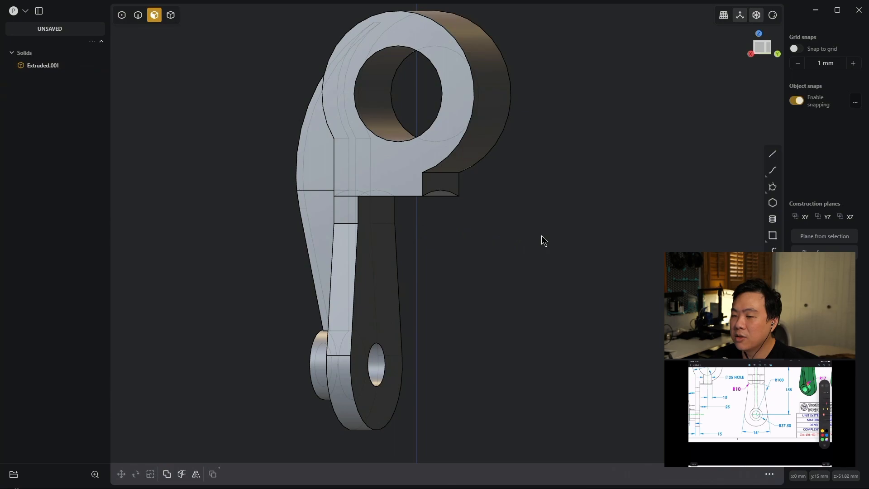
type("fre")
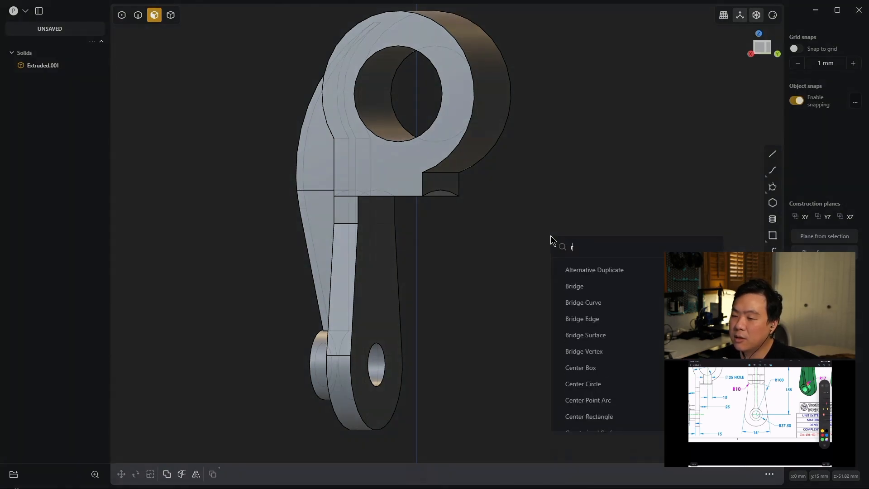
key("BackSpace")
type("ed")
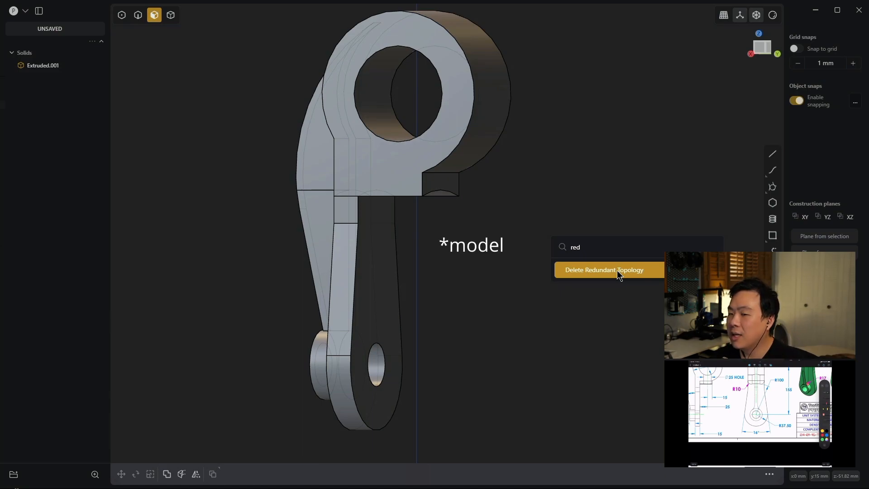
key("Return")
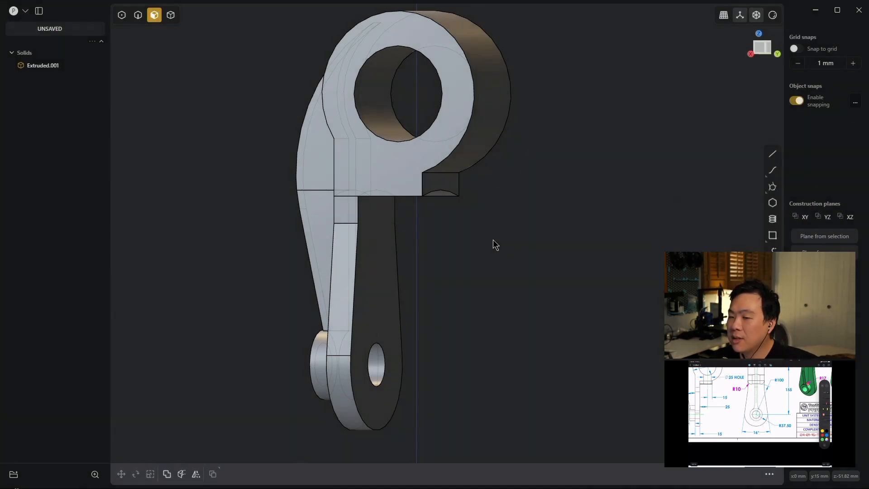
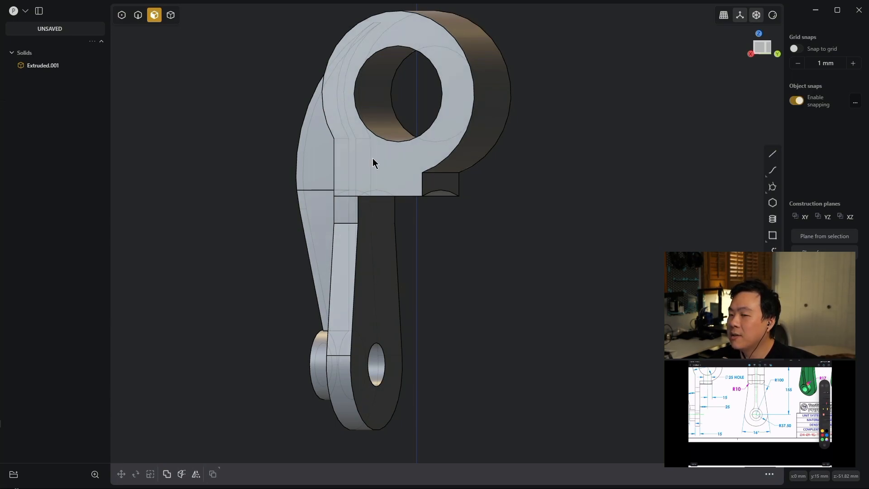
- Remove the remaining imprint edges from the whole solid with Delete Redundant Topology
middle_click_drag(526, 232, 615, 220)
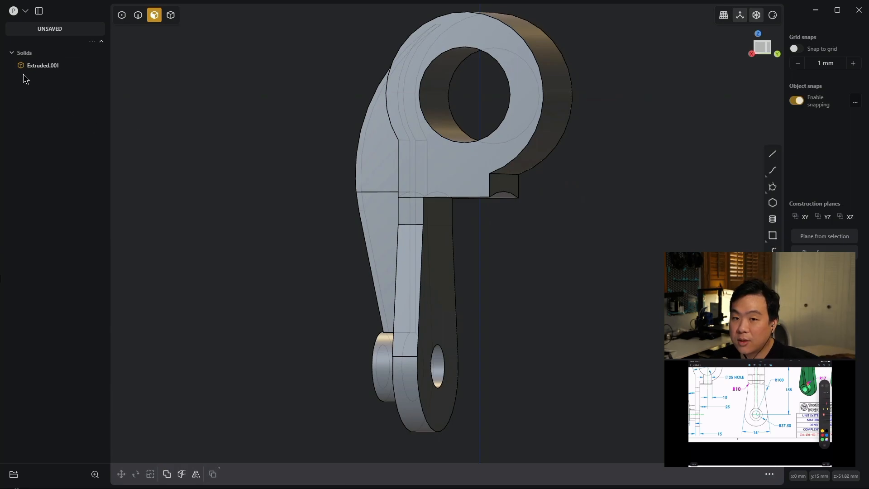
left_click(45, 65)
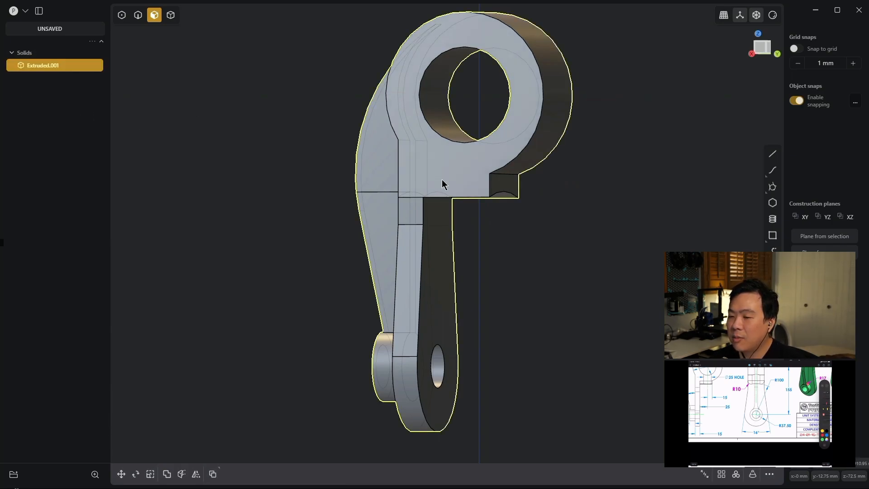
type("fred")
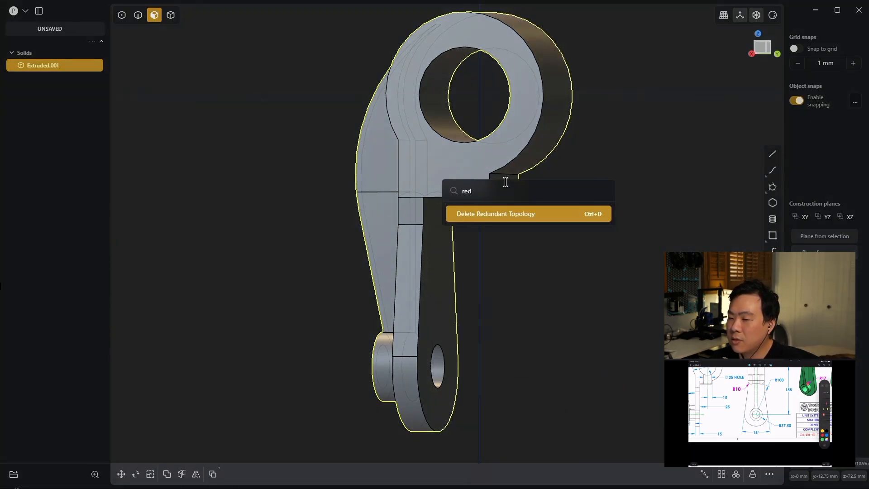
left_click(537, 214)
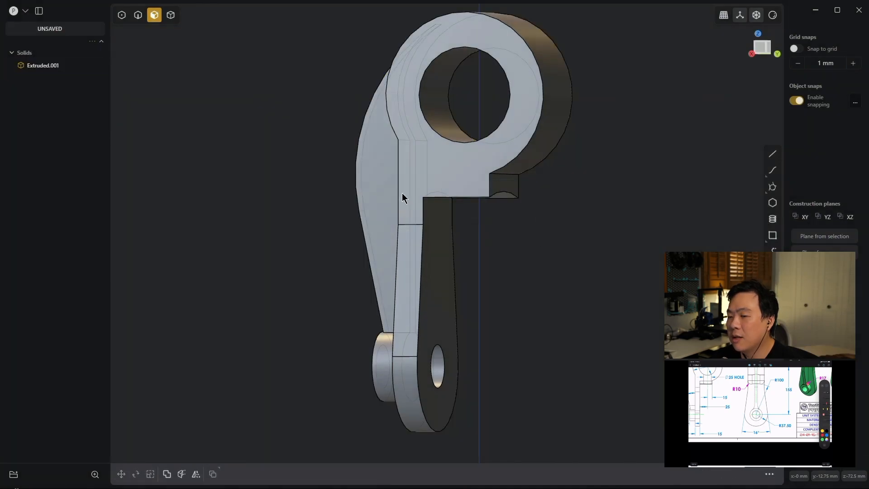
middle_click_drag(626, 244, 599, 190)
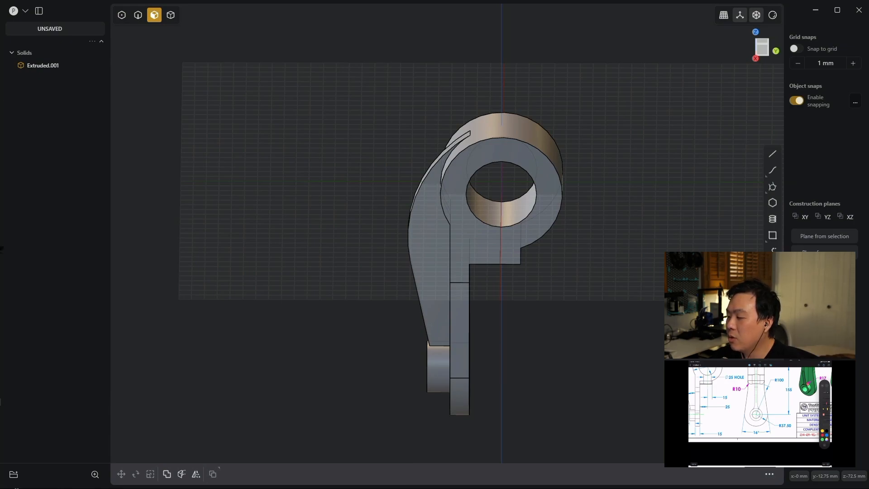
middle_click_drag(556, 281, 628, 310)
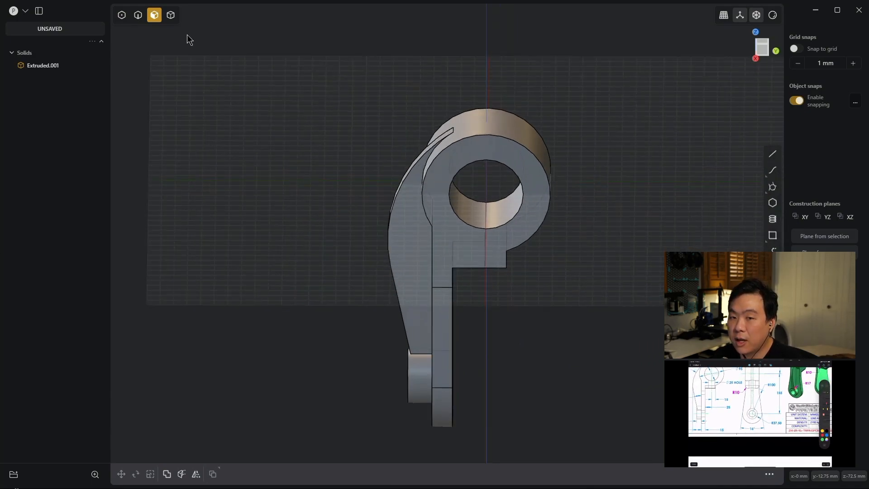
- Hide the solid and draw a 35 mm diameter circle on the XY plane, centred on the origin
left_click(71, 66)
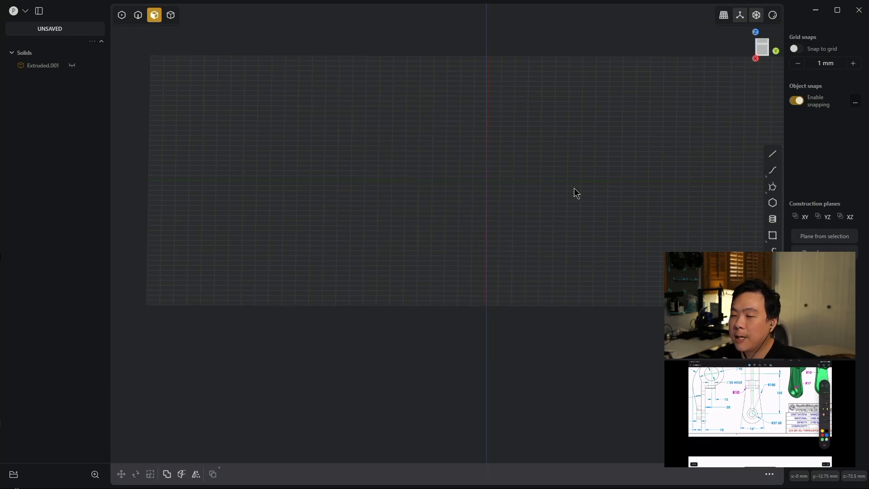
key("KP_7")
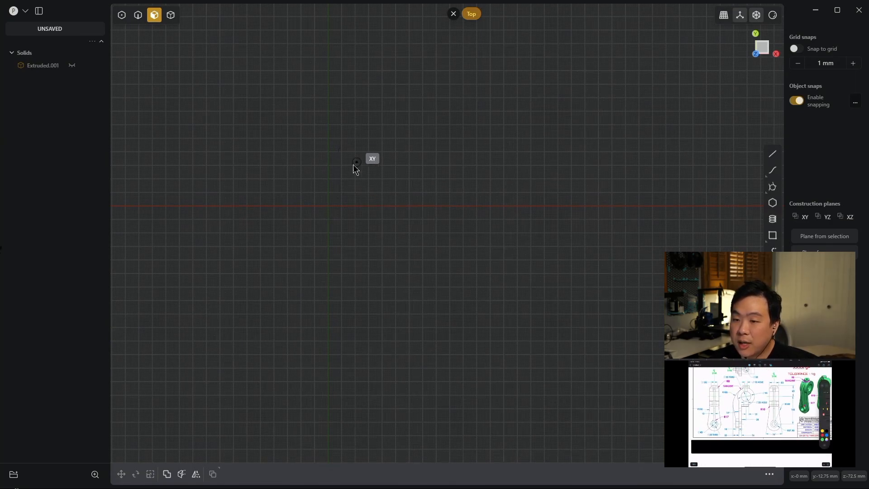
left_click(328, 206)
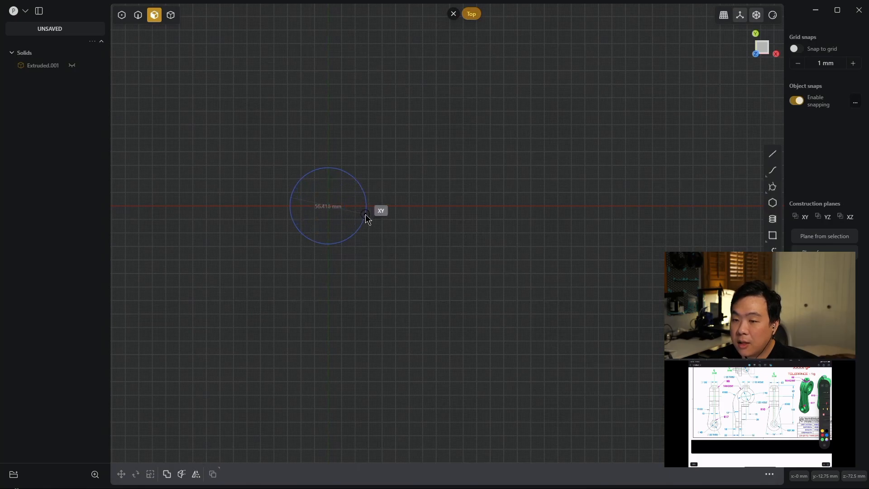
key("Tab")
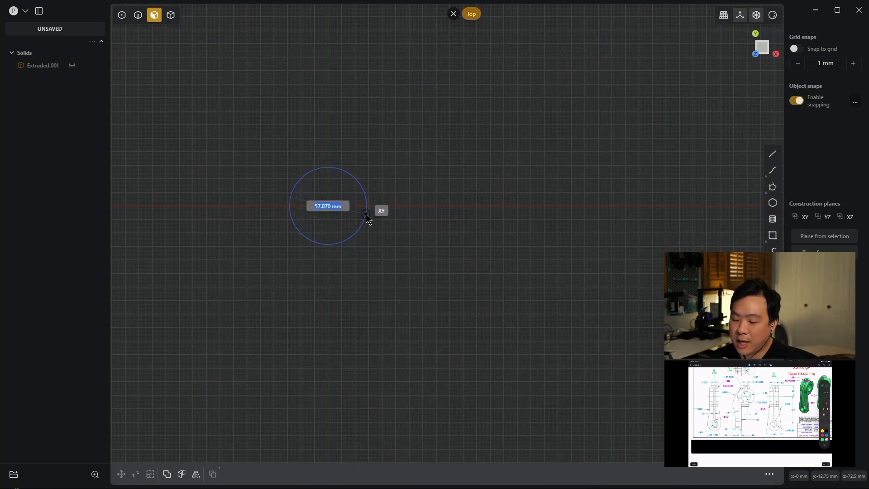
type("35")
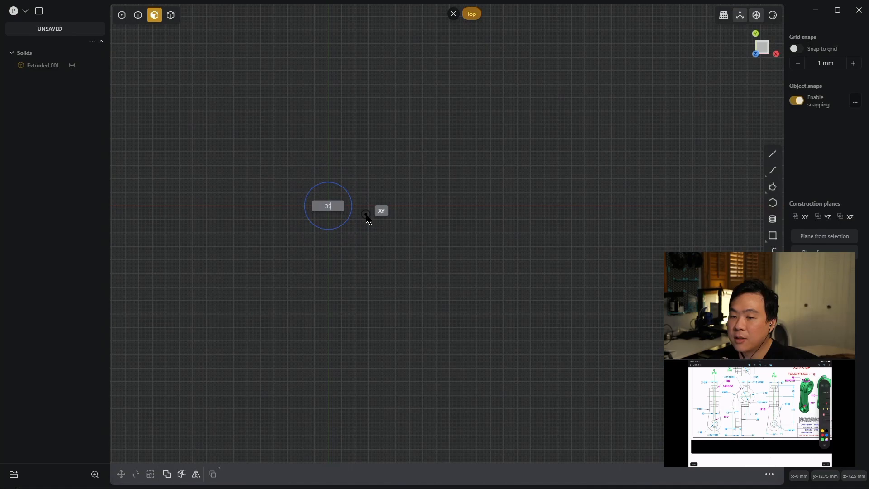
key("Return")
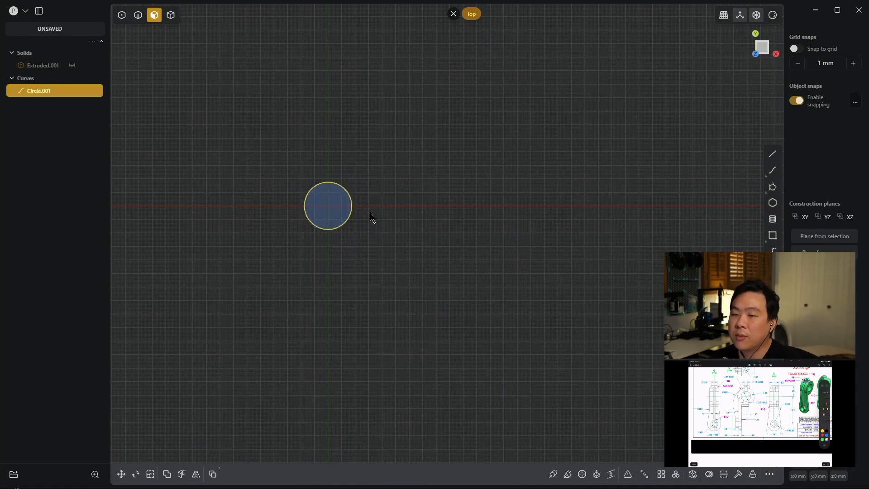
- Move the 35 mm circle 60 mm up along the Z axis, as dimensioned in the reference drawing
middle_click_drag(402, 236, 420, 218)
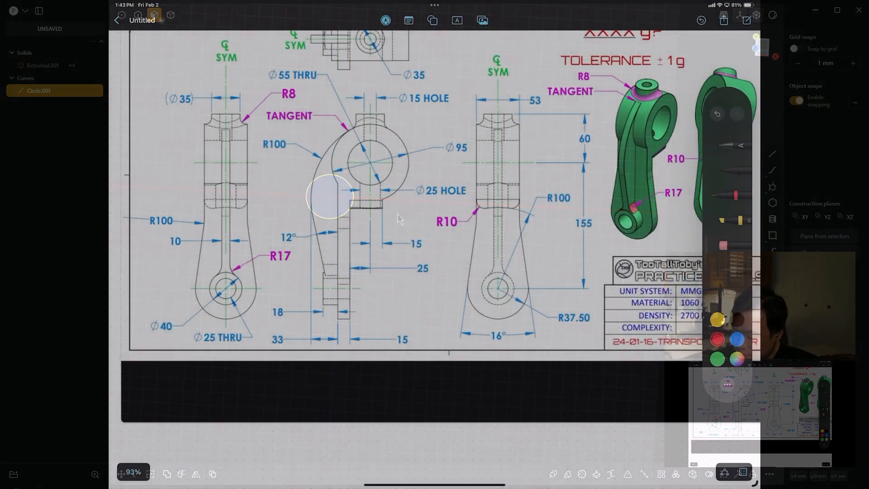
scroll(562, 245, "up", 2)
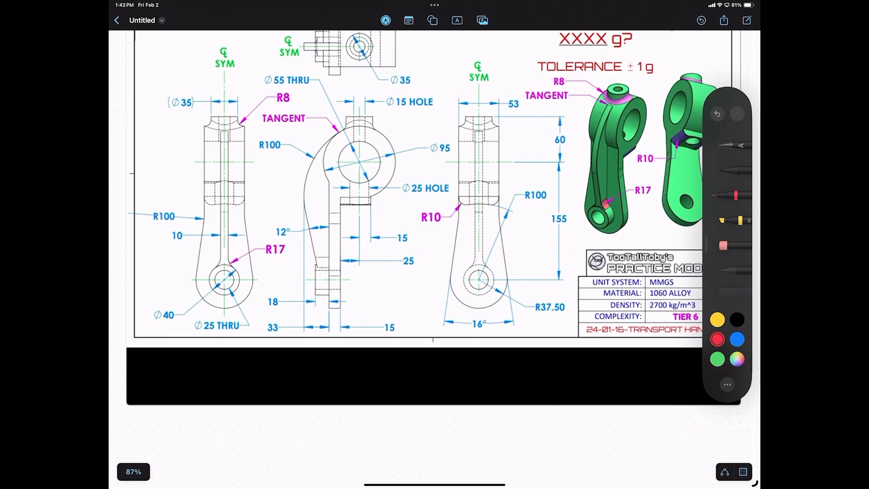
left_click_drag(561, 120, 564, 120)
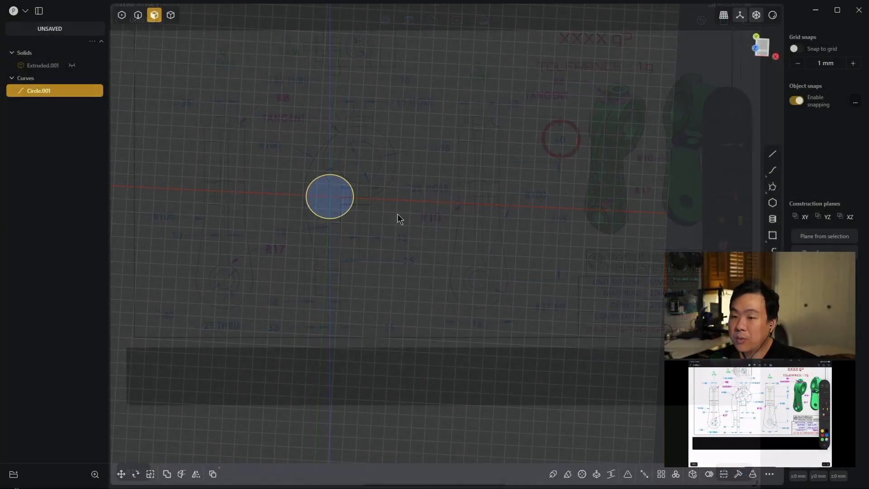
key("g")
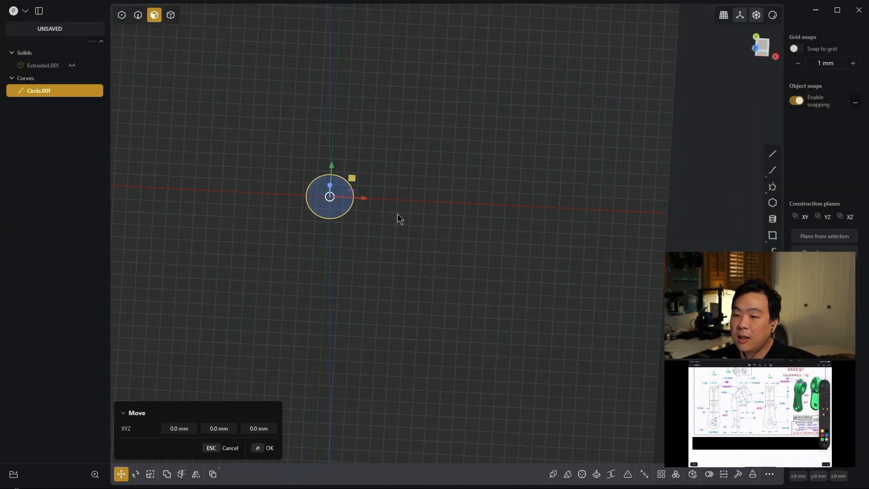
key("z")
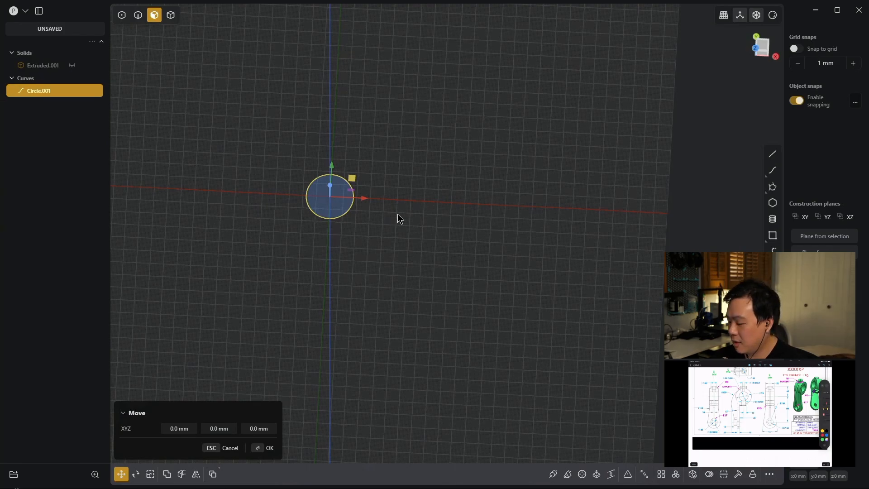
type("60")
key("Return")
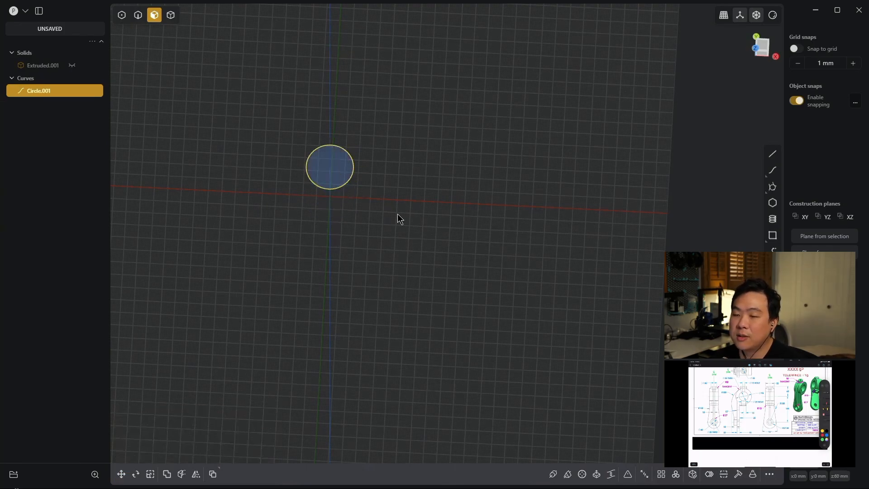
- Show the hidden arm solid again beneath the raised circle
middle_click_drag(458, 234, 480, 164)
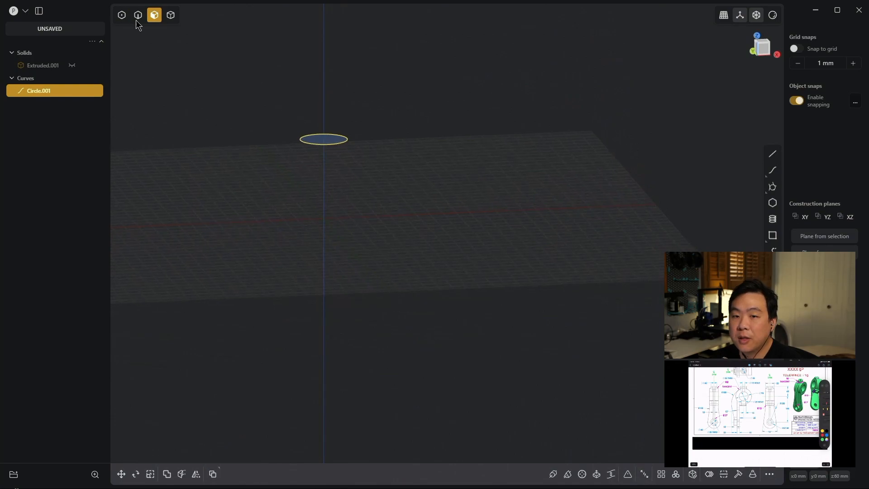
left_click(72, 66)
middle_click_drag(420, 103, 470, 110)
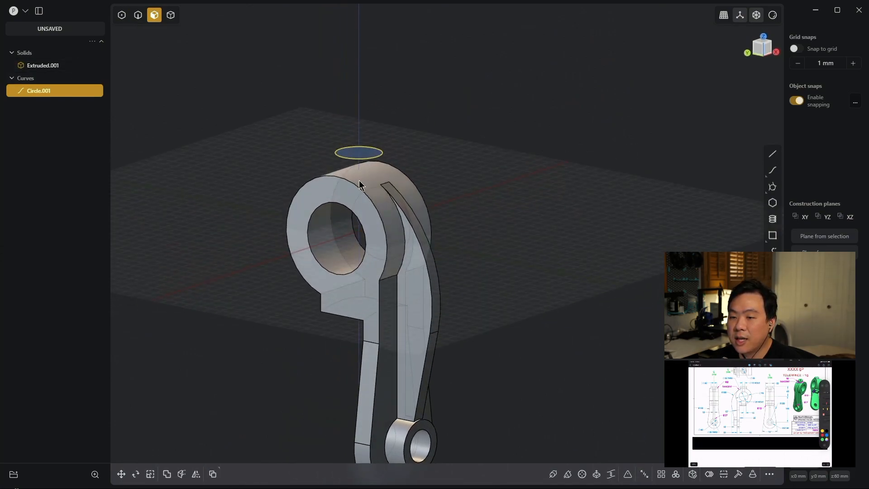
middle_click_drag(535, 161, 551, 104)
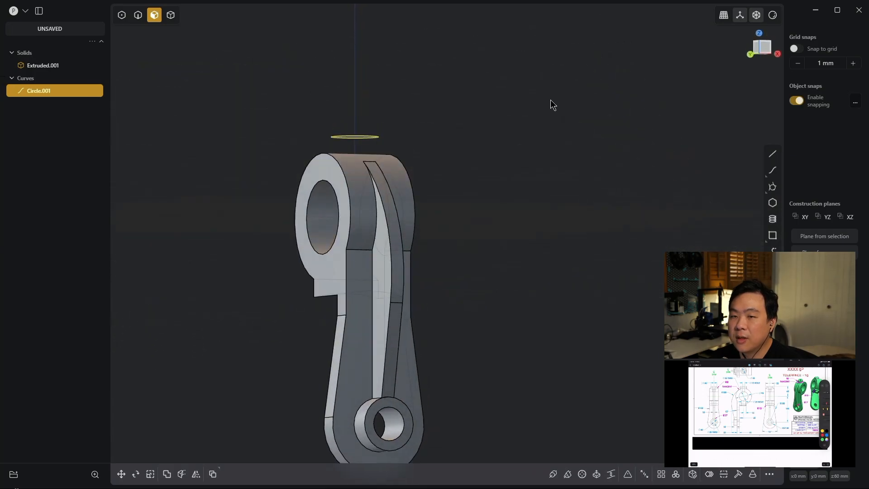
middle_click_drag(367, 102, 466, 152)
- Extrude the 35 mm circle region about 2.7 mm down toward the large boss as a separate body
key("2")
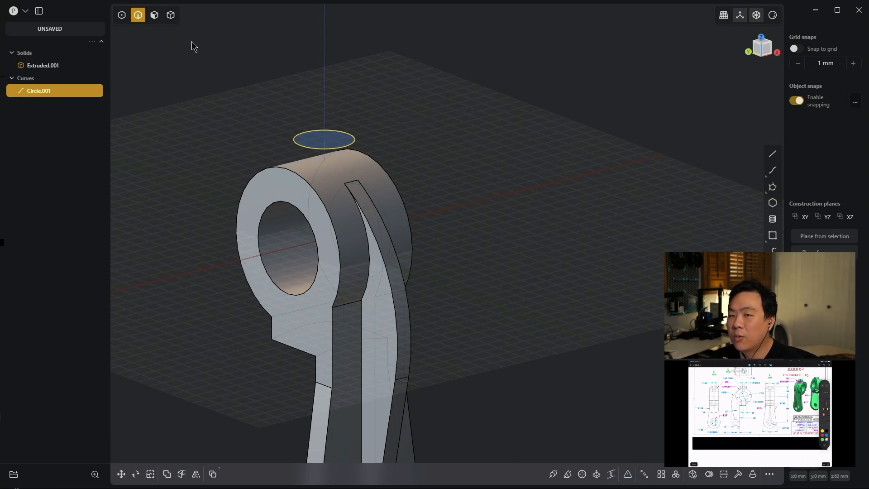
key("3")
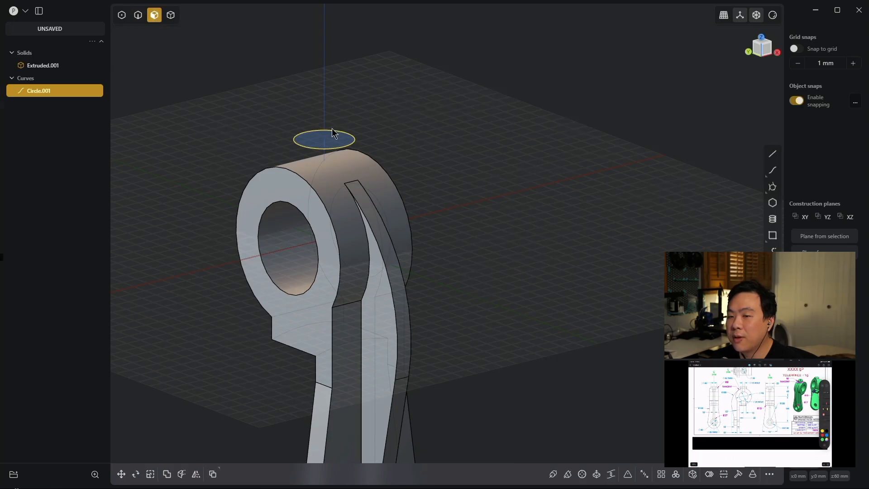
key("e")
left_click_drag(332, 100, 331, 127)
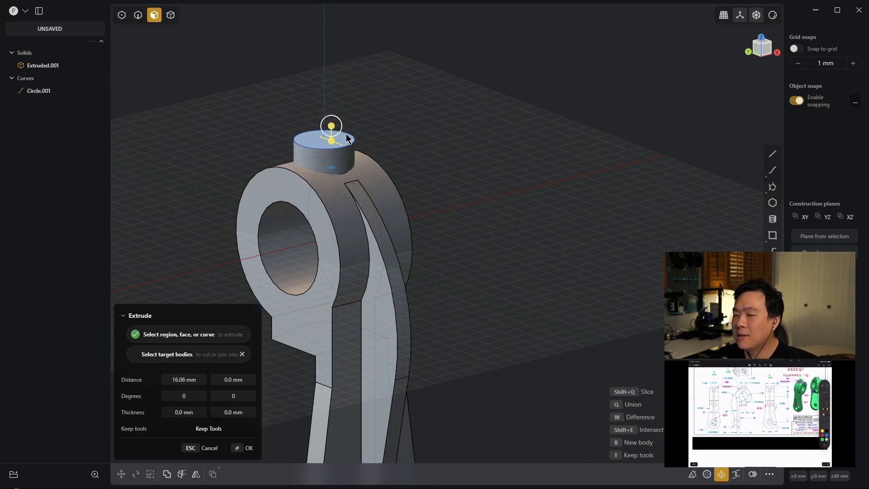
mouse_move(520, 158)
middle_mouse_down()
mouse_move(568, 81)
mouse_move(602, 134)
mouse_move(602, 108)
mouse_move(595, 112)
middle_mouse_up()
left_click_drag(443, 53, 445, 31)
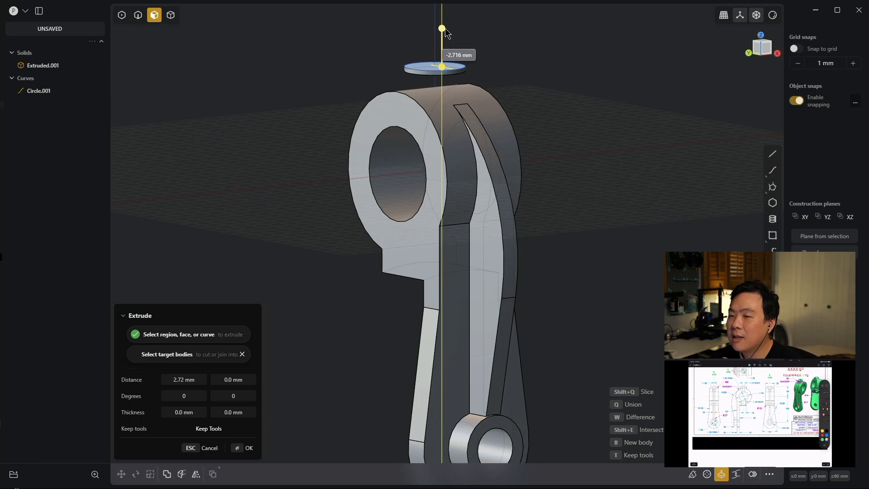
key("Return")
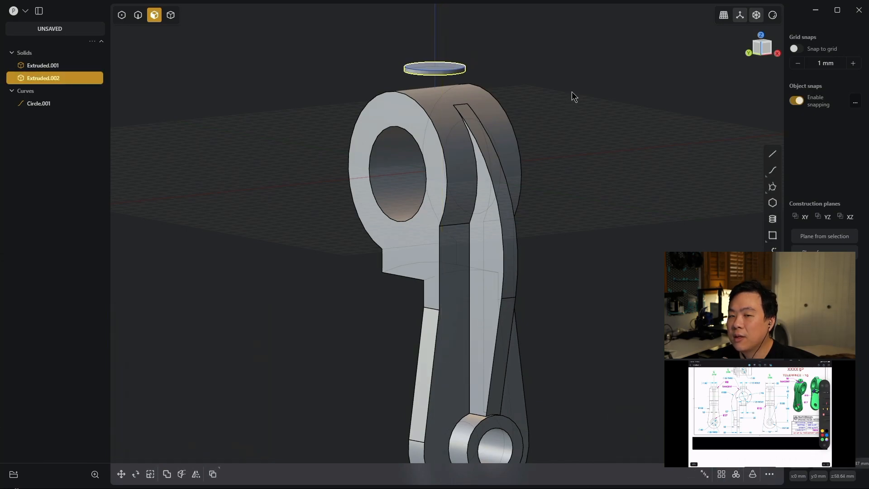
- Extend the thin disc's underside to the large boss's outer cylindrical surface with Match Face
middle_click_drag(572, 83, 548, 58)
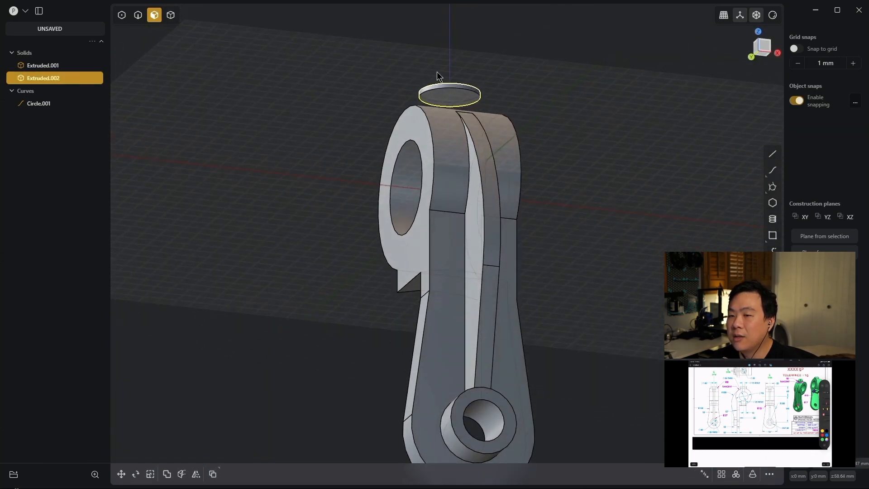
left_click(449, 98)
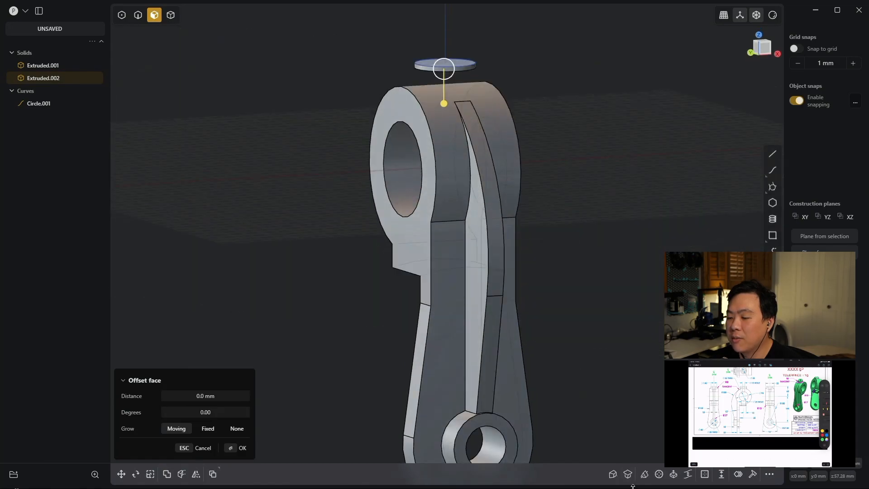
left_click(627, 474)
middle_click_drag(601, 169, 609, 195)
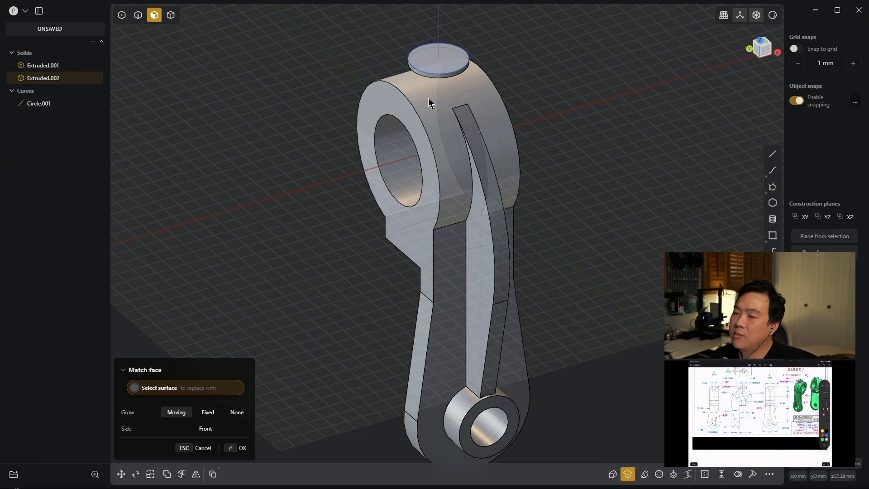
left_click(447, 99)
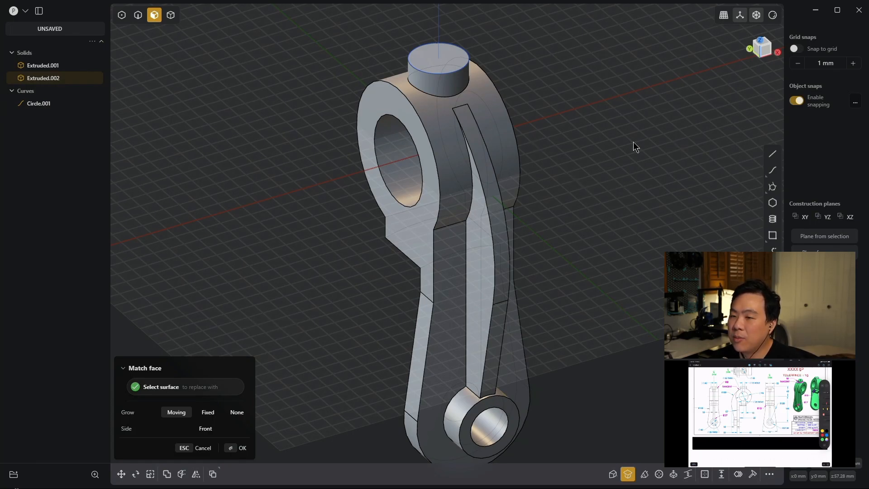
key("o")
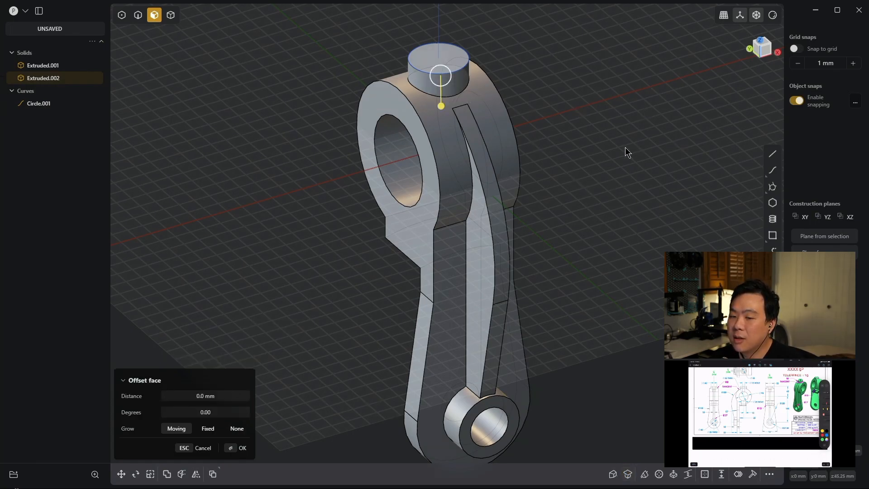
key("Escape")
- Draw a 15 mm diameter circle centred on the top face of the small cylinder above the large boss
middle_click_drag(602, 98, 582, 97)
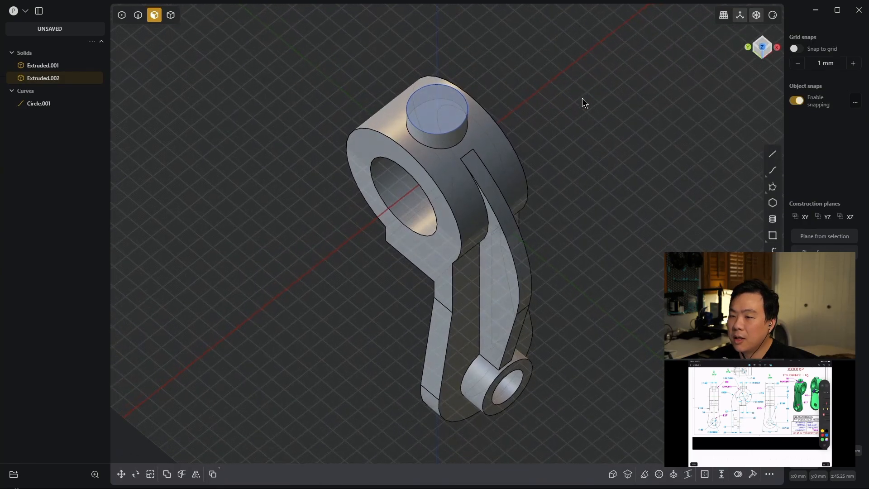
key("shift+c")
left_click(438, 111)
key("Tab")
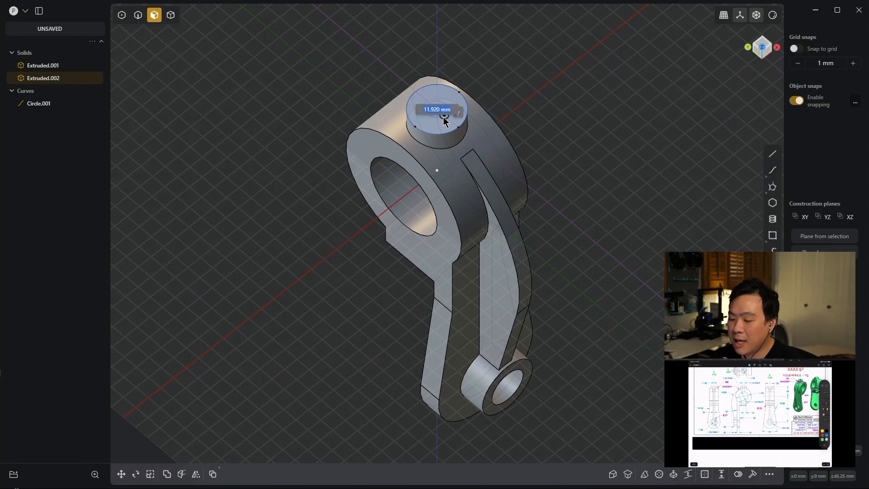
type("15")
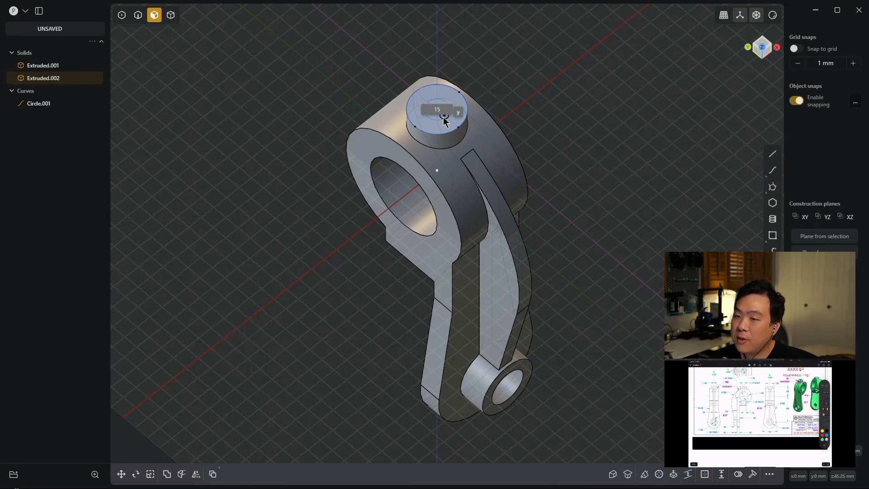
key("Return")
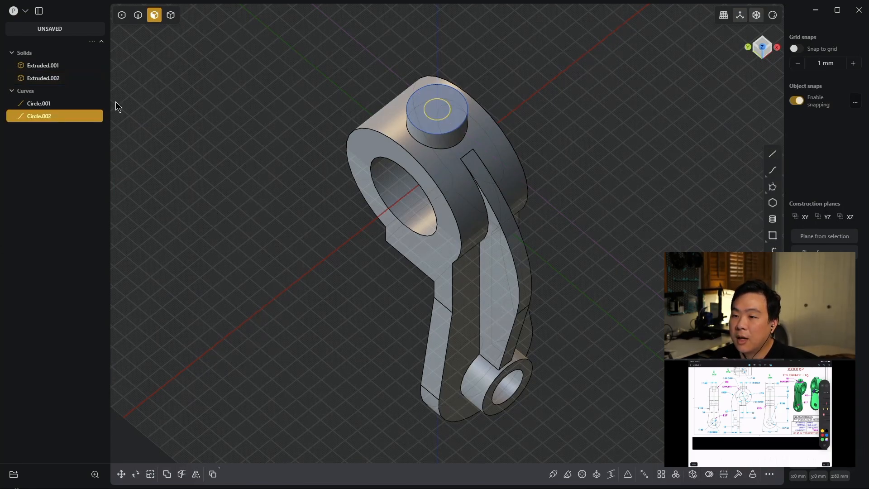
- Union the small top cylinder with the arm solid into one body
left_click(237, 175)
middle_click_drag(237, 175, 307, 251)
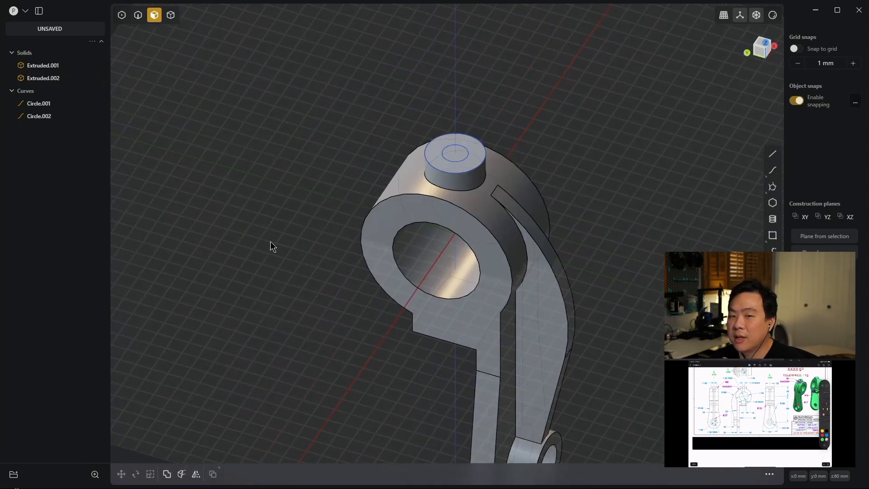
key("ctrl+a")
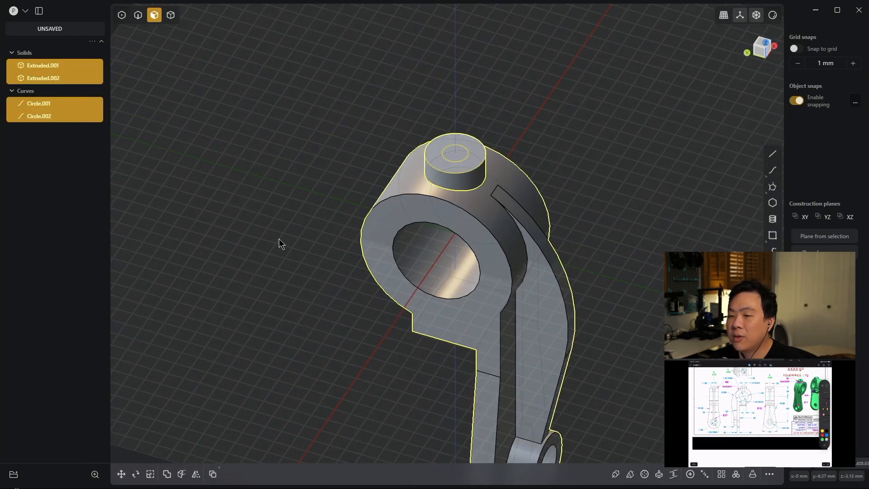
key("q")
right_click(279, 218)
middle_click_drag(281, 226, 288, 252)
left_click(452, 139)
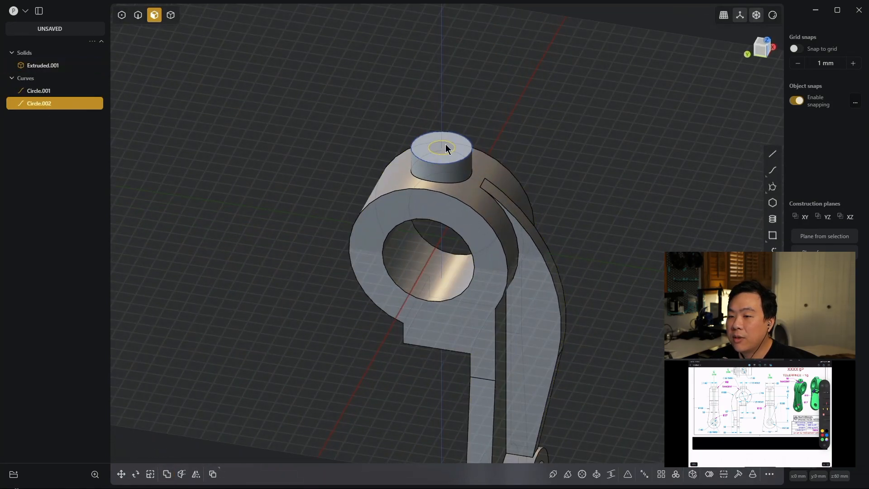
middle_click_drag(464, 145, 579, 110)
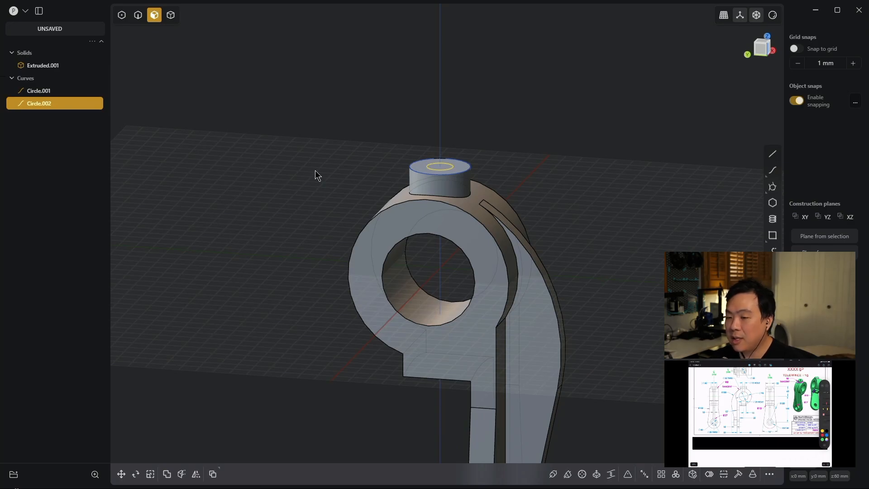
key("e")
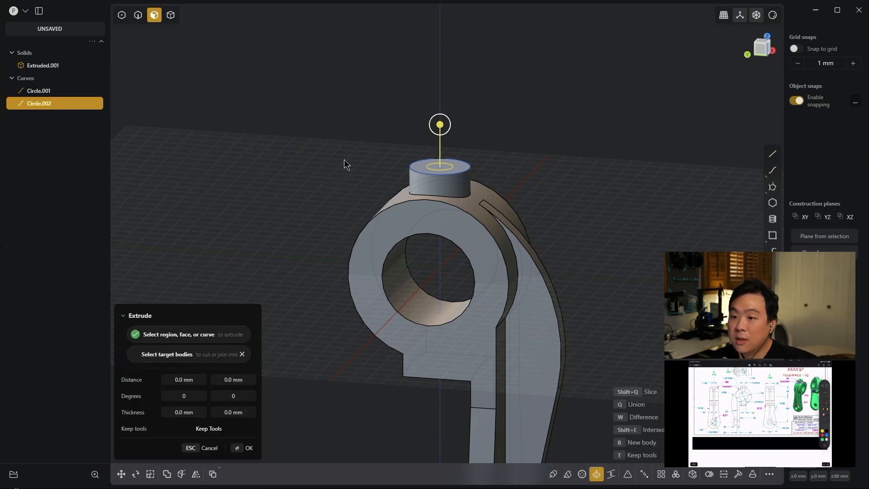
middle_click_drag(580, 126, 577, 146)
key("Escape")
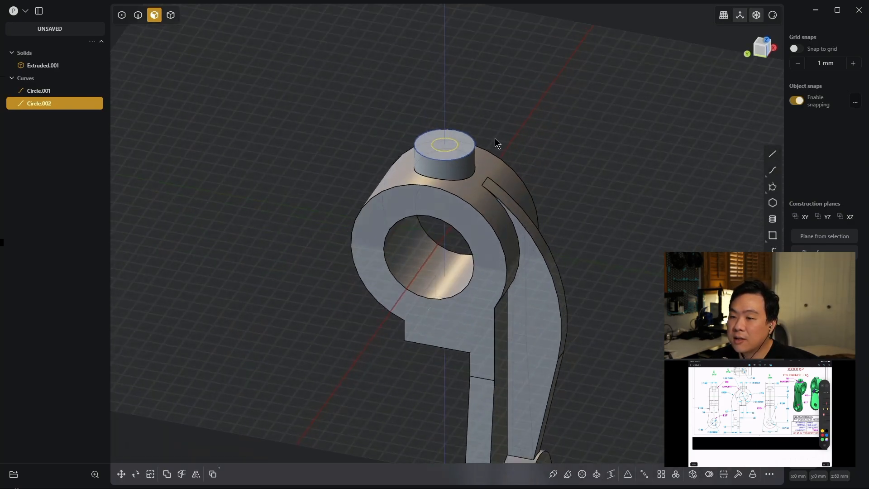
- Extrude the 15 mm circle region about 48.55 mm down through the top boss as a cut into the large bore
left_click(446, 146)
key("e")
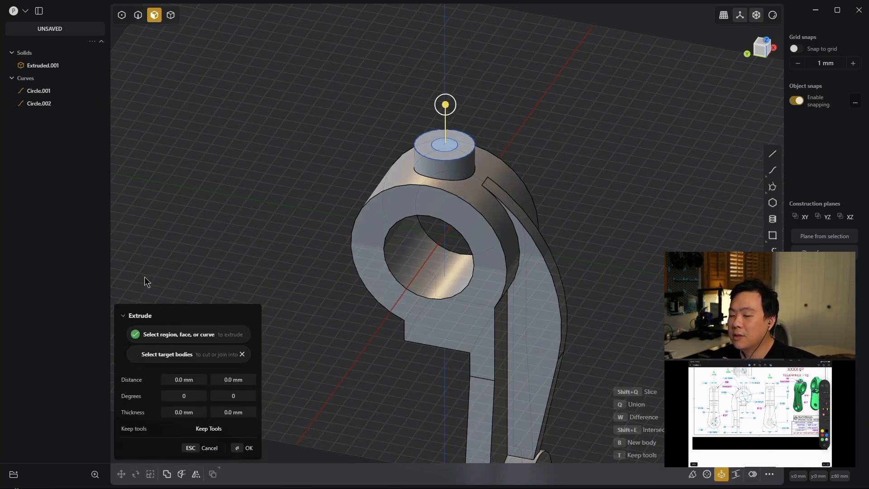
middle_click_drag(646, 276, 490, 161)
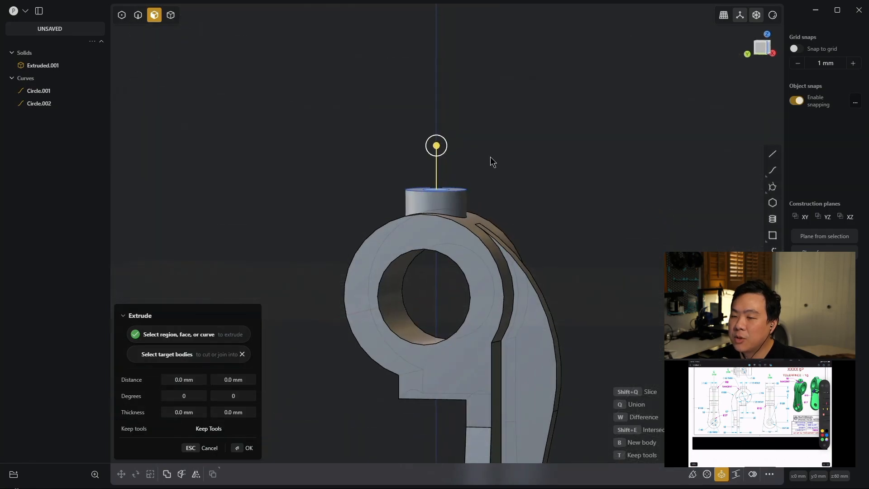
left_click_drag(437, 146, 433, 234)
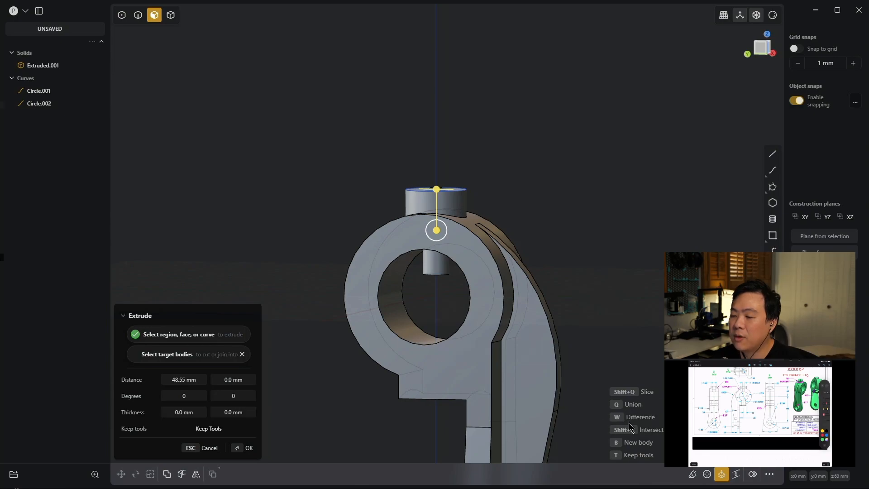
left_click(489, 341)
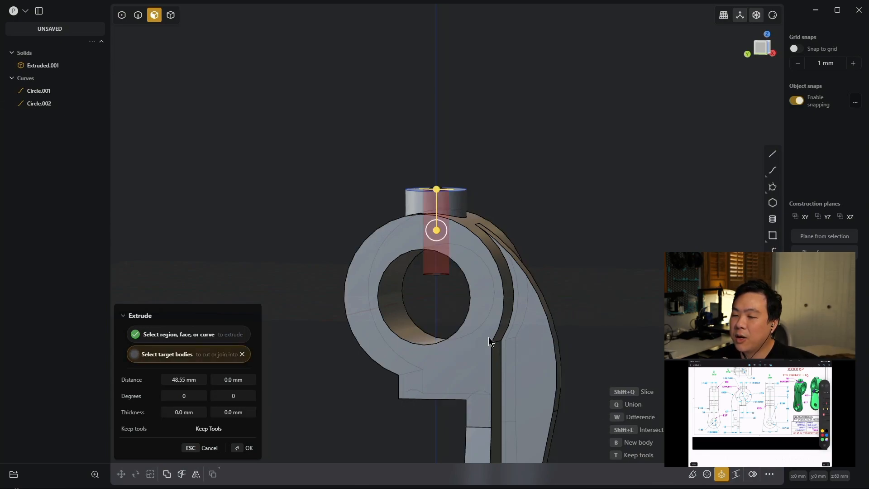
middle_click_drag(537, 177, 606, 186)
key("Return")
- Draw a 25 mm diameter circle on the XY plane, centred at the origin inside the large bore
middle_click_drag(664, 176, 640, 190)
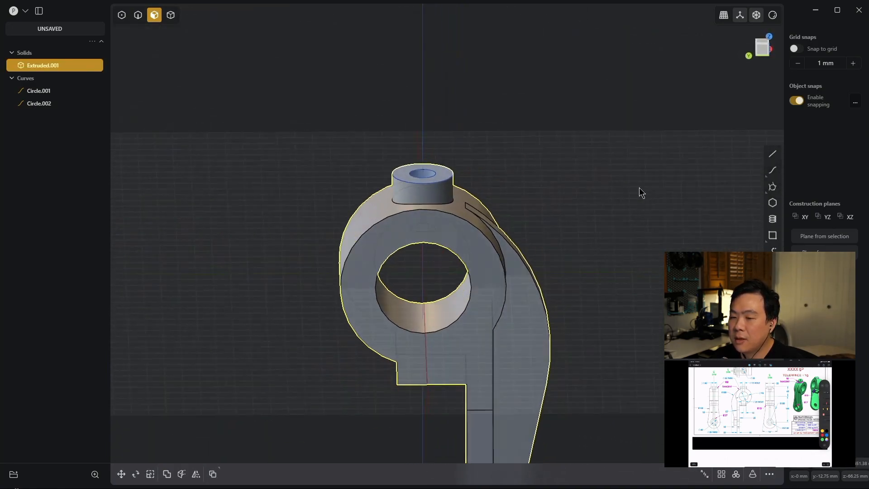
scroll(418, 262, "up", 10)
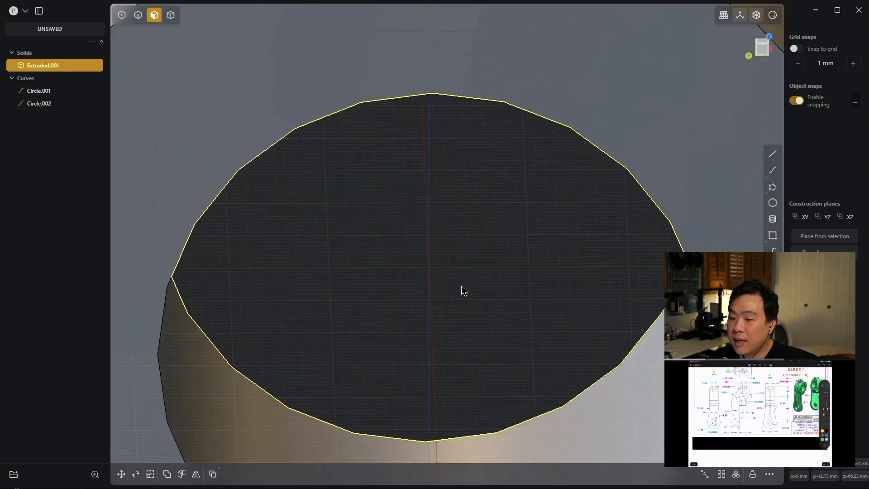
scroll(461, 288, "up", 3)
scroll(461, 288, "down", 2)
middle_click_drag(475, 281, 501, 241, "shift")
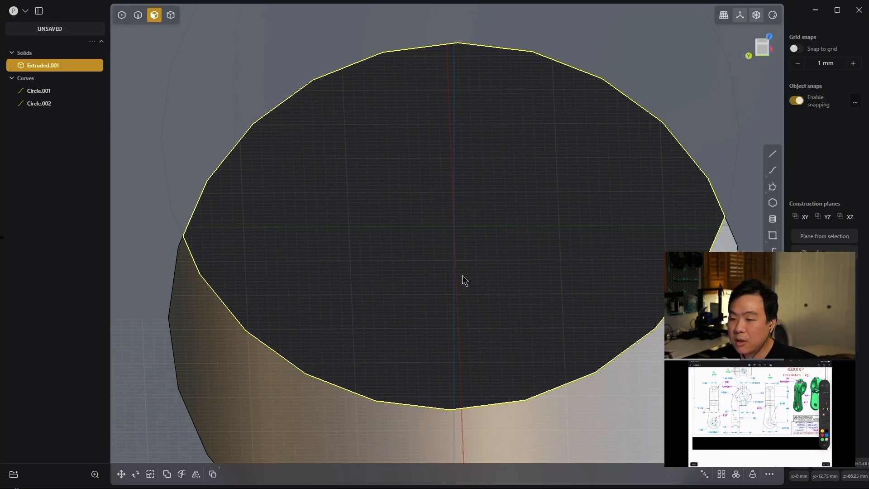
left_click(455, 228)
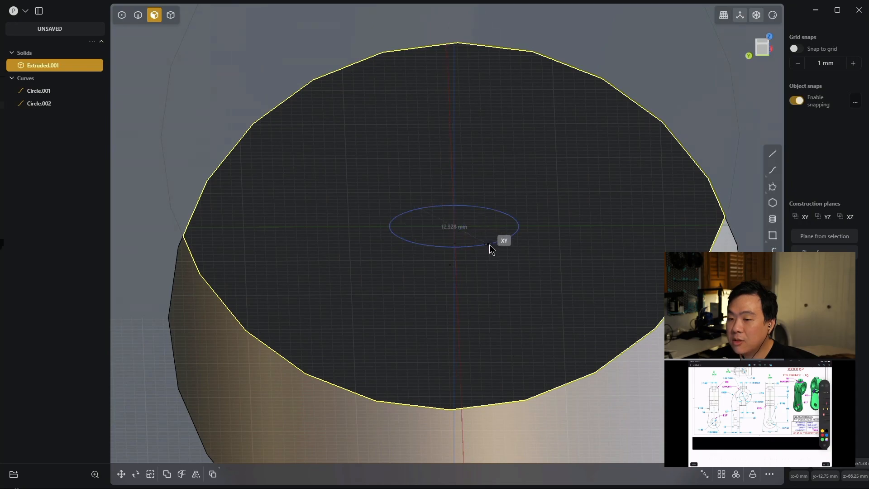
key("Tab")
type("25")
key("Return")
scroll(493, 226, "down", 3)
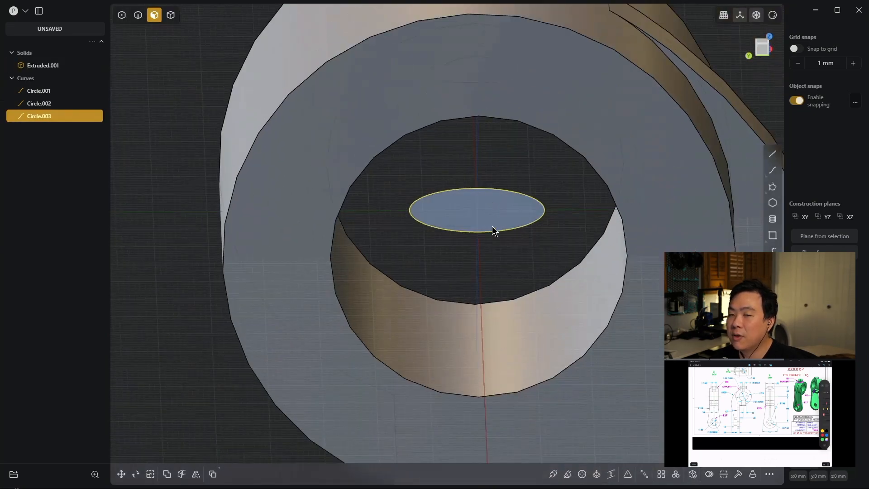
- Extrude the 25 mm circle region about 95.74 mm down, cutting a hole through the large boss wall and the block beneath it
scroll(492, 226, "down", 2)
key("x")
middle_click_drag(730, 140, 446, 49)
left_click_drag(394, 27, 422, 395)
middle_click_drag(466, 343, 461, 322)
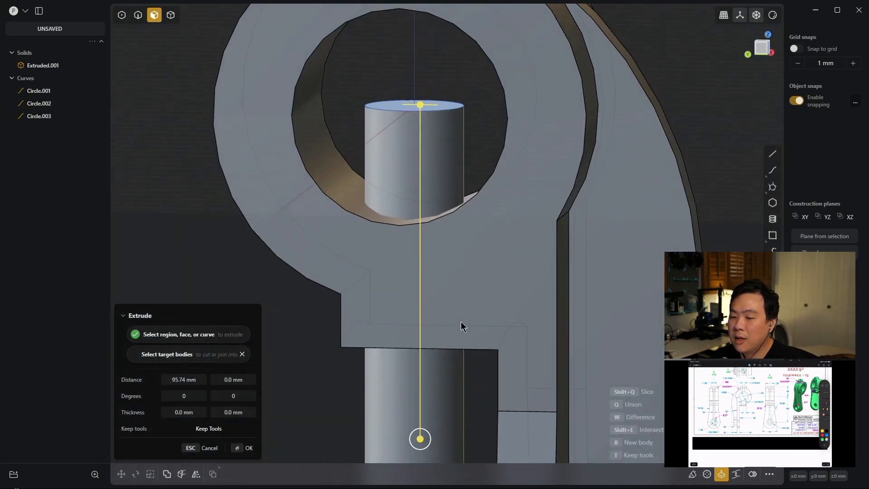
key("w")
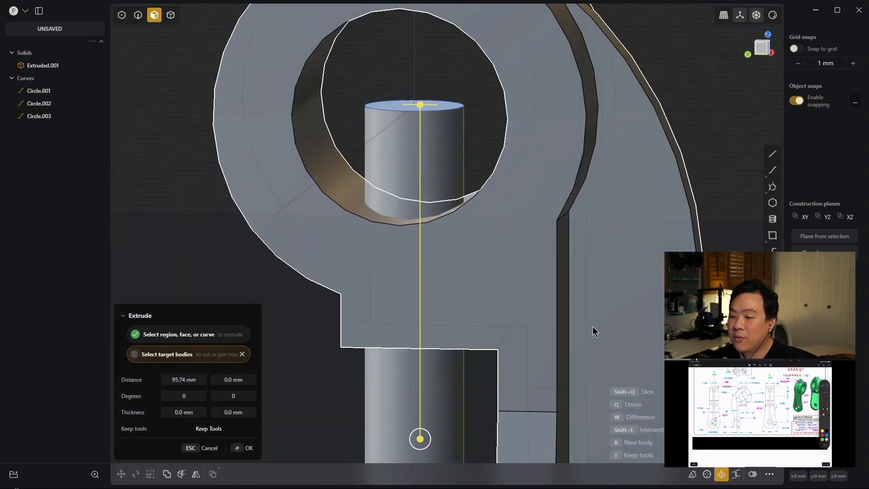
left_click(500, 259)
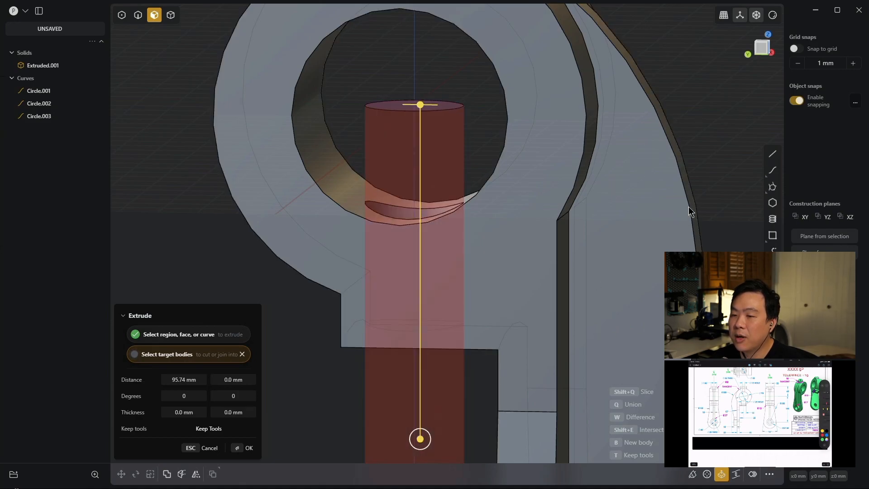
key("Return")
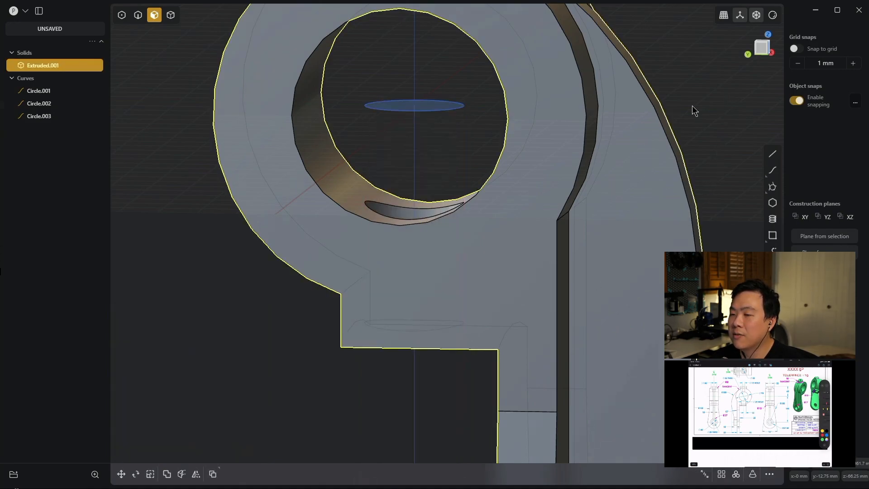
- Fillet the edge where the top boss meets the large boss with an 8 mm radius
middle_click_drag(692, 105, 716, 111)
scroll(669, 119, "down", 8)
middle_click_drag(639, 121, 562, 208)
left_click(562, 208)
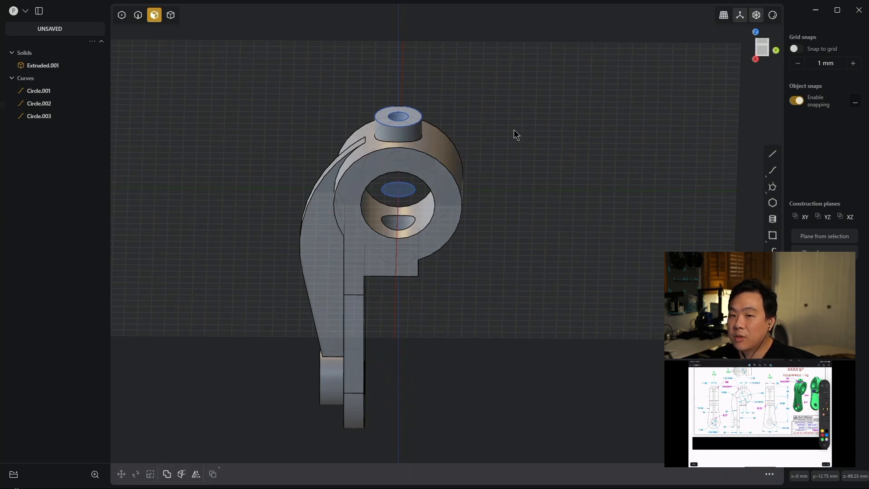
key("2")
scroll(565, 127, "up", 3)
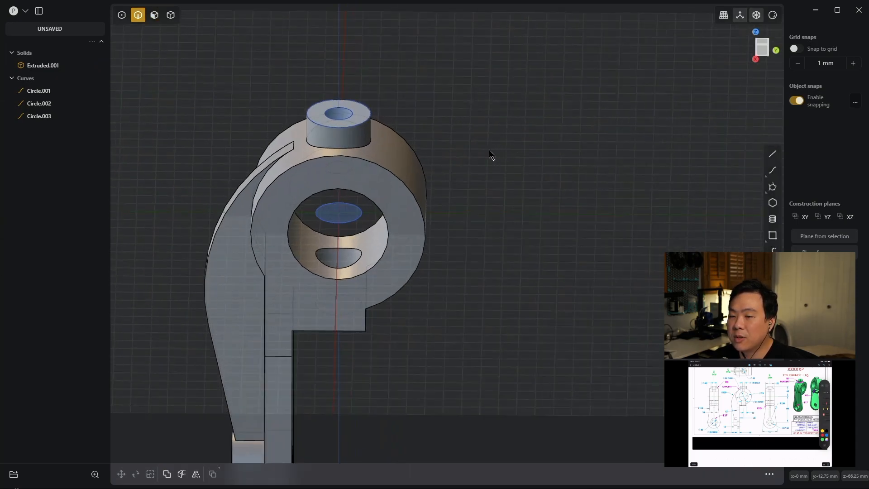
left_click(355, 143)
key("f")
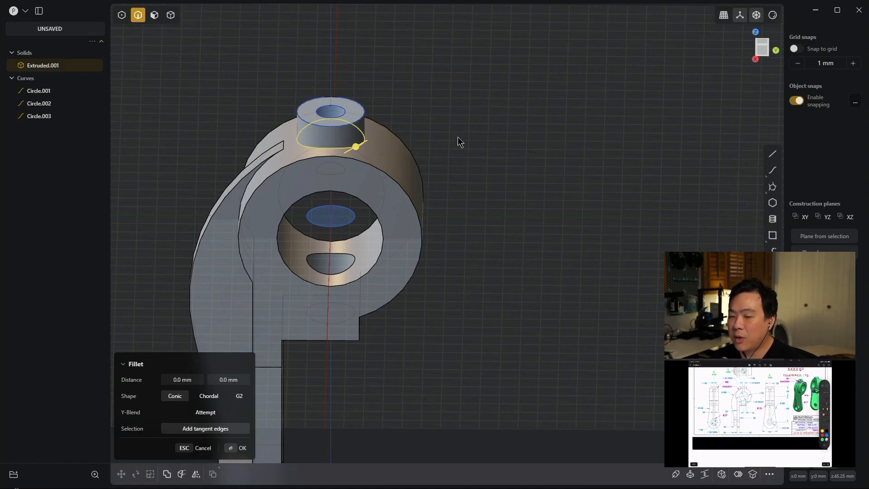
key("d")
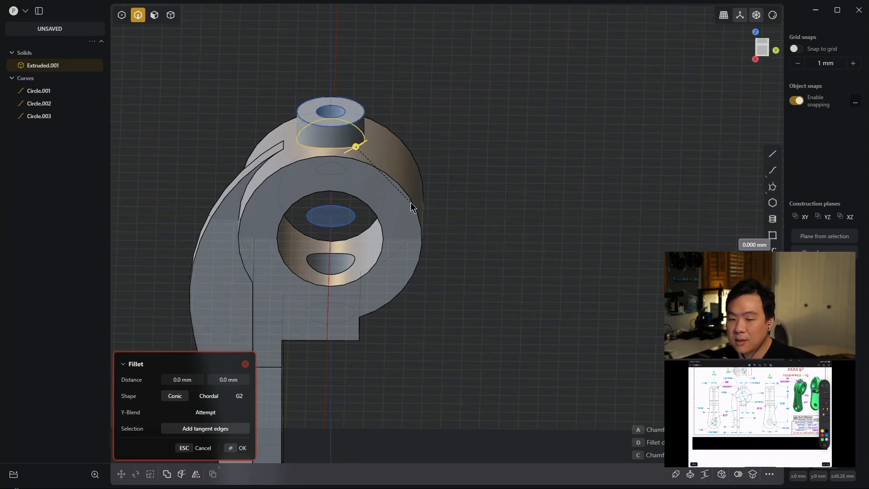
type("8")
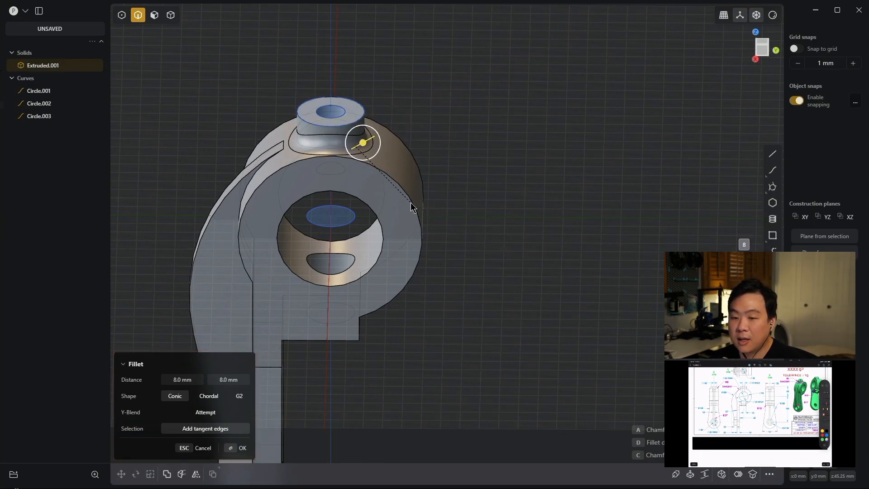
key("Return")
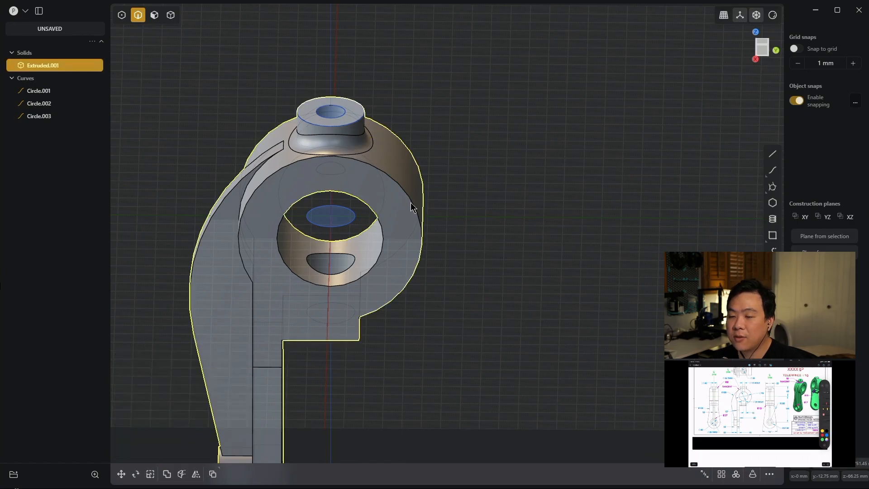
- Fillet the two lower side edges of the block beneath the large boss with a 19 mm radius
scroll(513, 292, "down", 3)
middle_click_drag(487, 312, 638, 163, "shift")
middle_click_drag(639, 163, 583, 115)
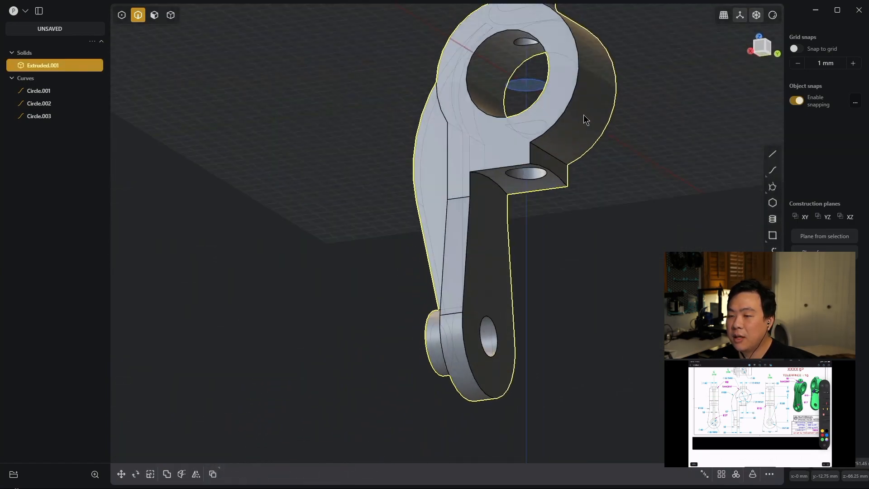
middle_click_drag(658, 187, 626, 197)
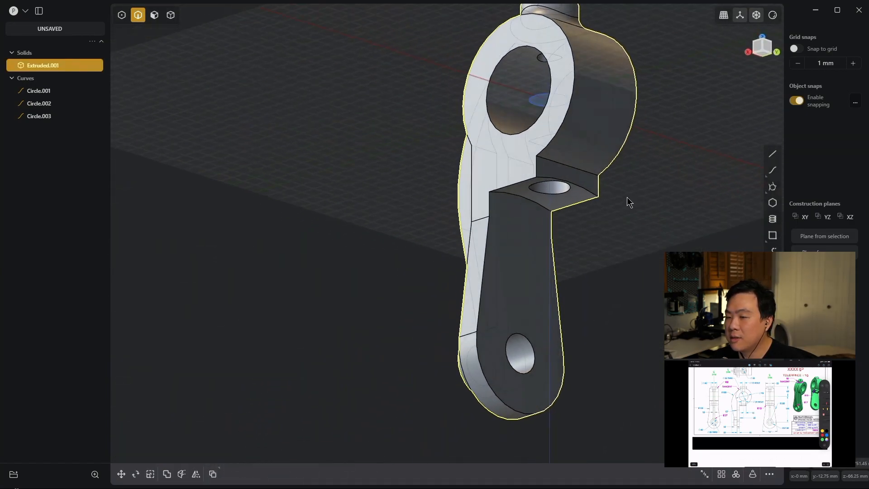
left_click(519, 184)
key("f")
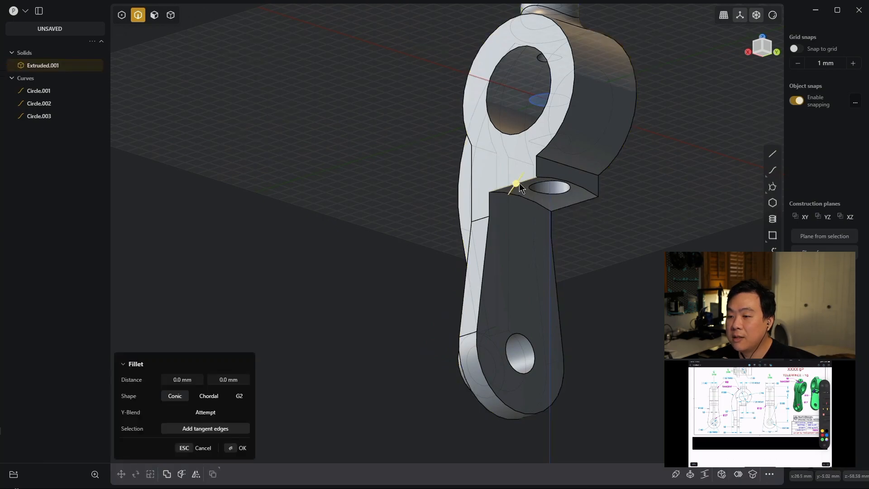
left_click(580, 202)
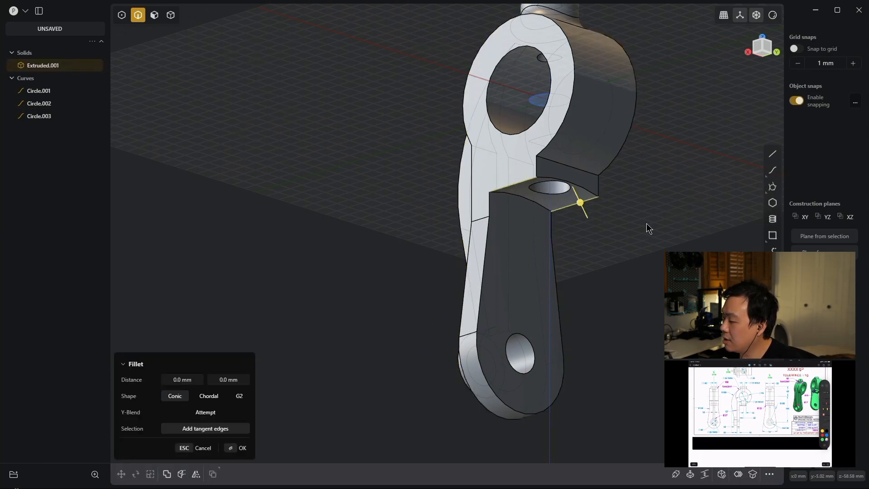
type("19")
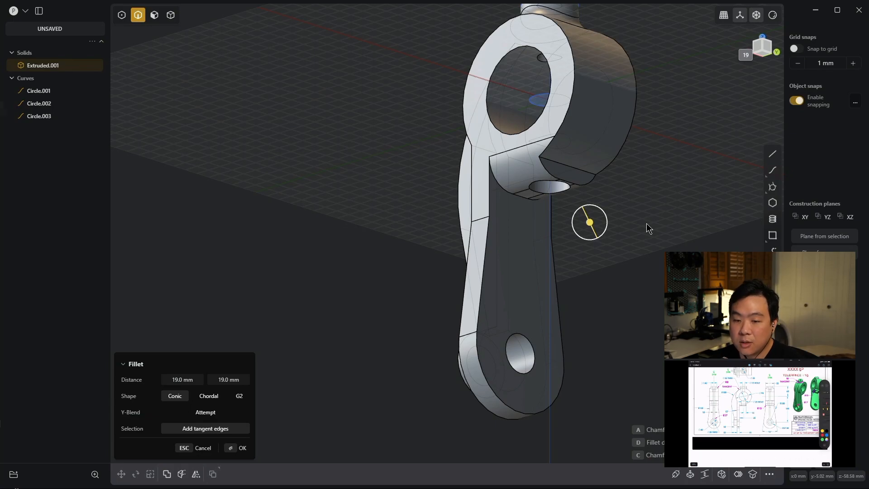
key("Return")
key("Return")
- Fillet the two edges where the central rib meets the small lower boss with a 17 mm radius
middle_click_drag(646, 224, 644, 292)
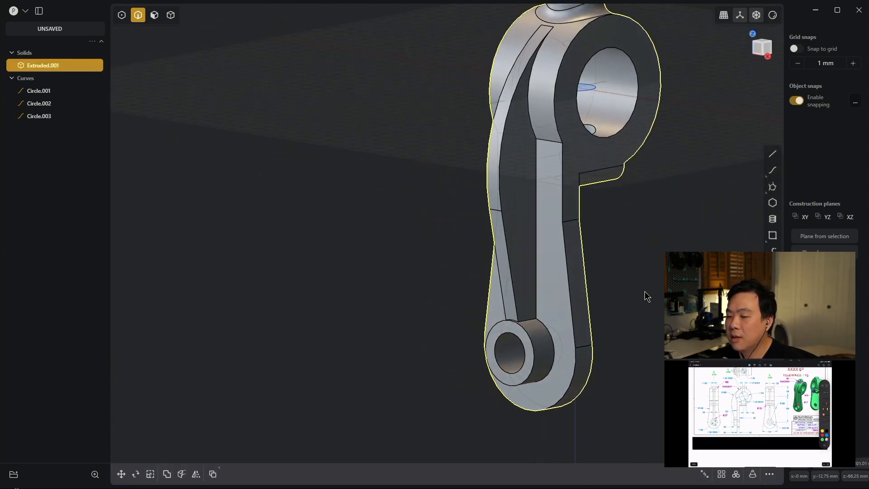
scroll(644, 292, "down", 3)
left_click(554, 312)
key("b")
middle_click_drag(557, 315, 666, 313)
middle_click_drag(498, 226, 278, 203)
scroll(473, 259, "up", 4)
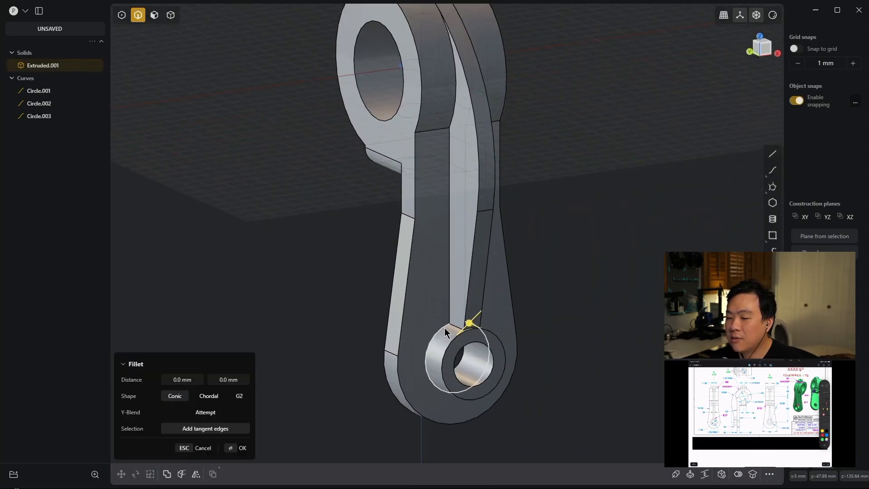
middle_click_drag(485, 320, 502, 273)
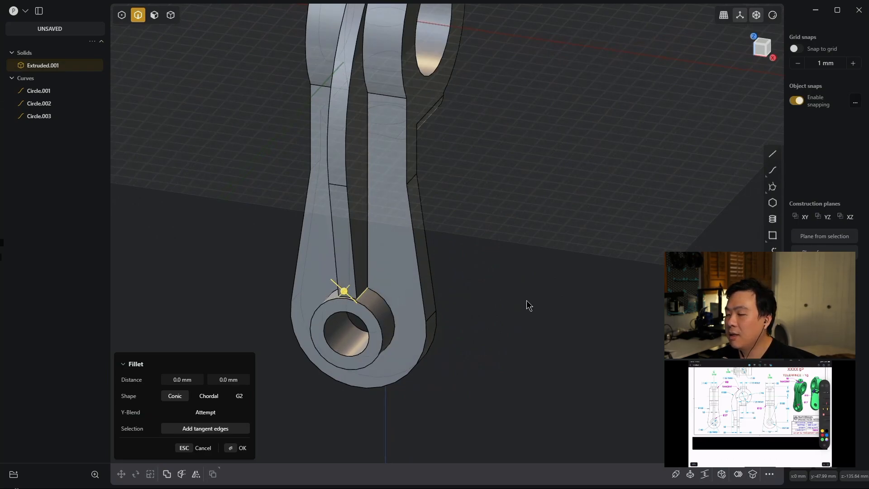
left_click_drag(344, 290, 327, 275)
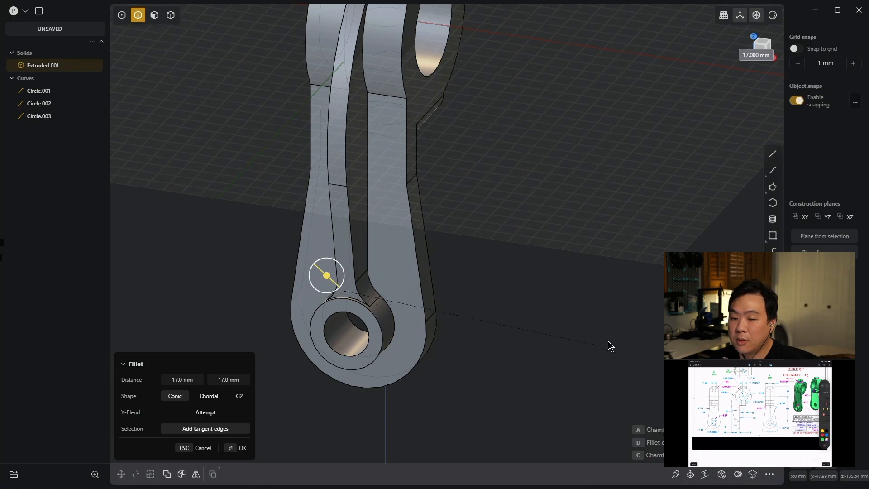
key("Return")
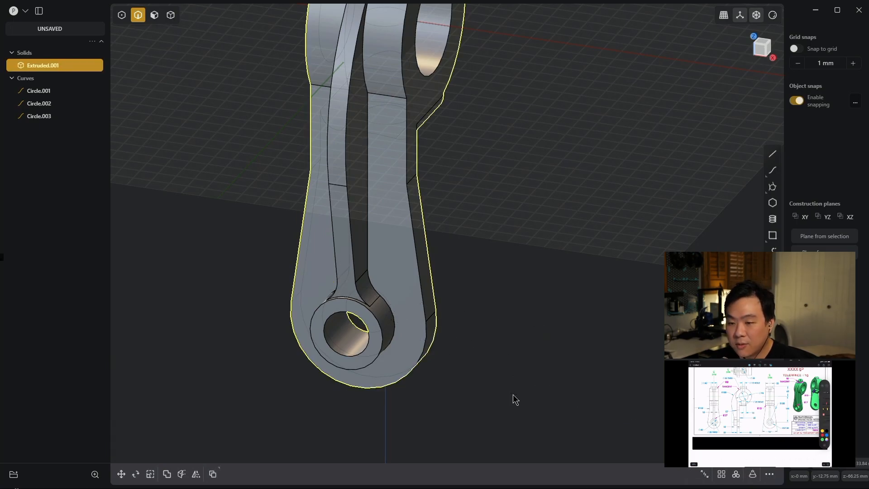
- Fillet the two side edges of the lower plate where its straight sides meet the tapered sides with a 100 mm radius
middle_click_drag(543, 162, 520, 150)
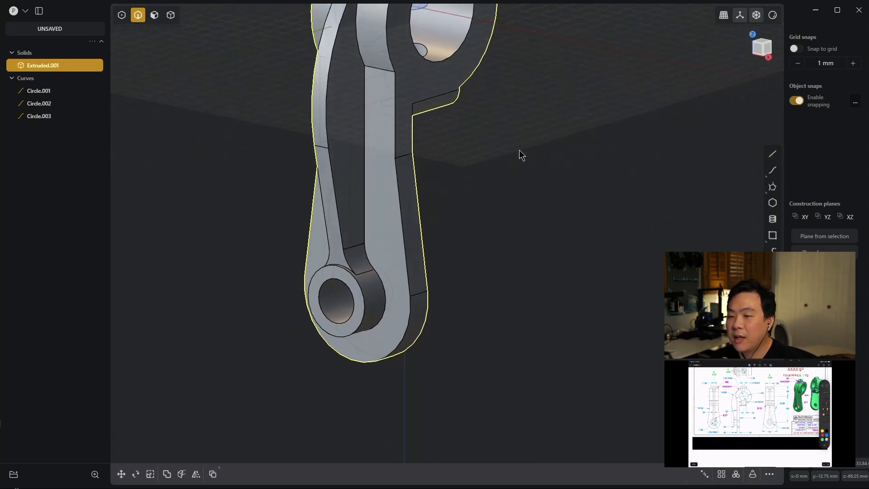
left_click(409, 158)
key("b")
middle_click_drag(461, 154, 581, 150)
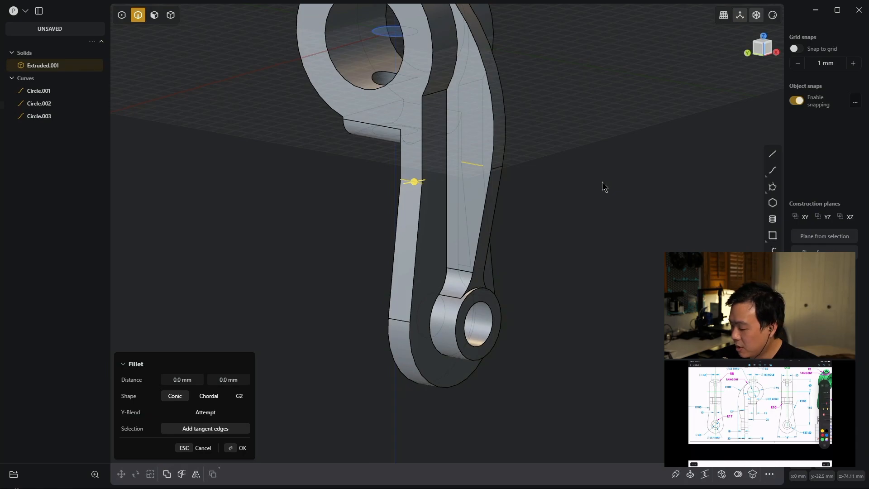
type("100")
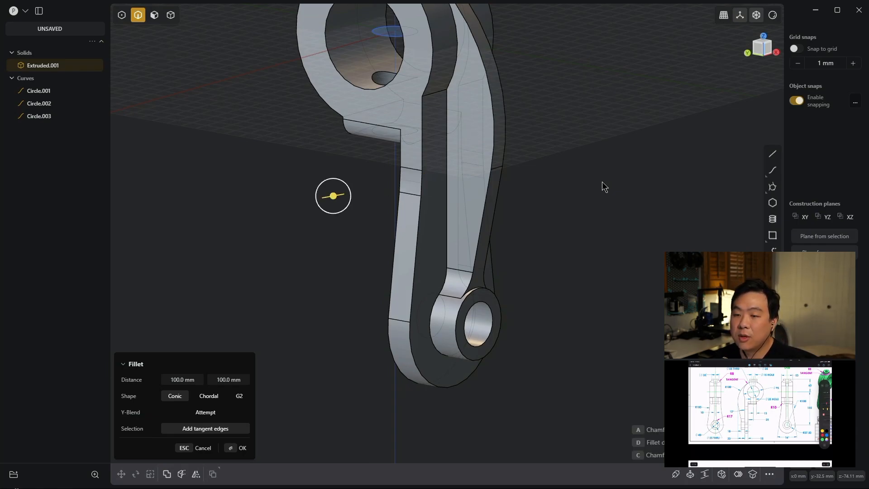
key("Return")
middle_click_drag(558, 200, 417, 183)
scroll(417, 180, "down", 5)
middle_click_drag(592, 168, 506, 220, "shift")
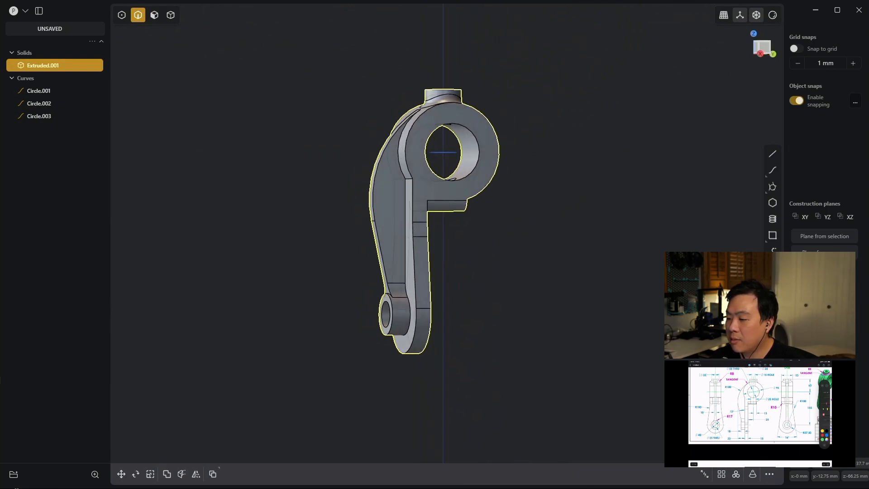
- Open Calculator and multiply the solid's volume of 450758.05 by the density 0.0027 to compute the part's mass
mouse_move(825, 469)
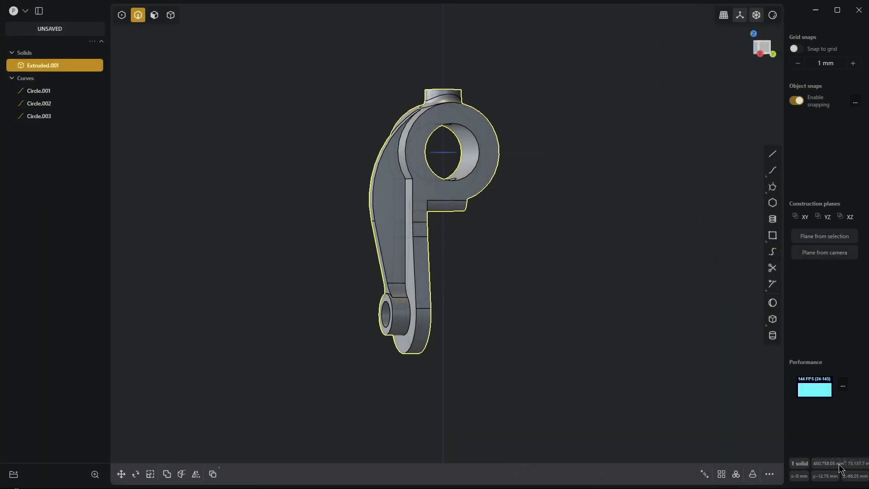
key("XF86Calculator")
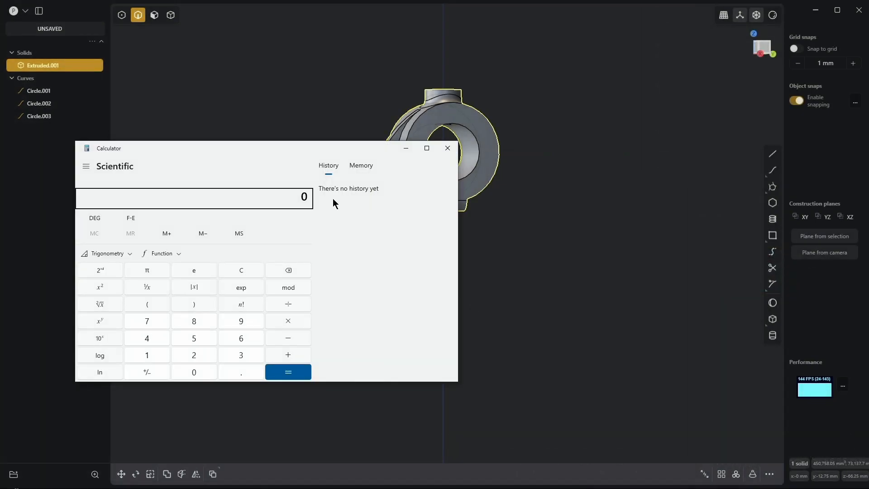
left_click_drag(318, 150, 319, 138)
type("4")
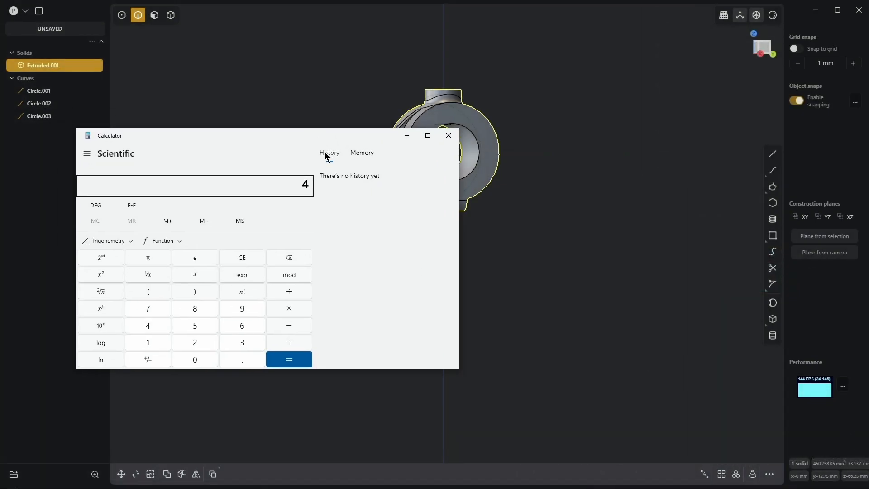
type("50,758")
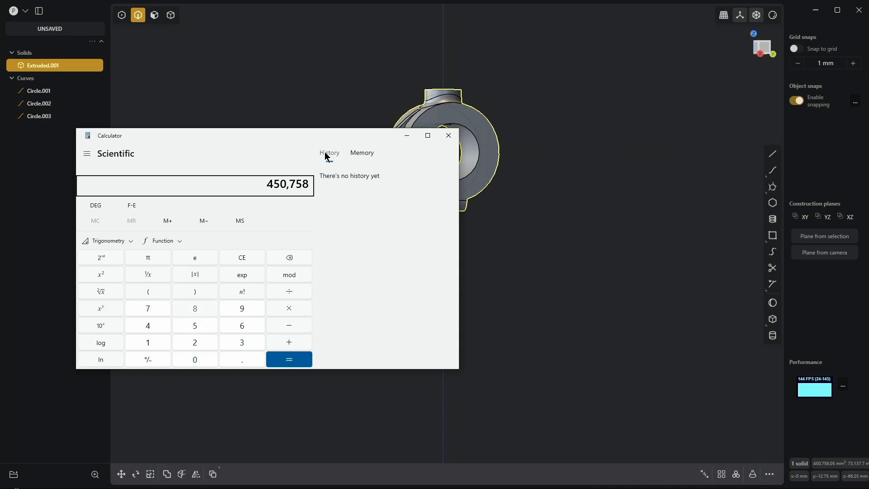
type(".05")
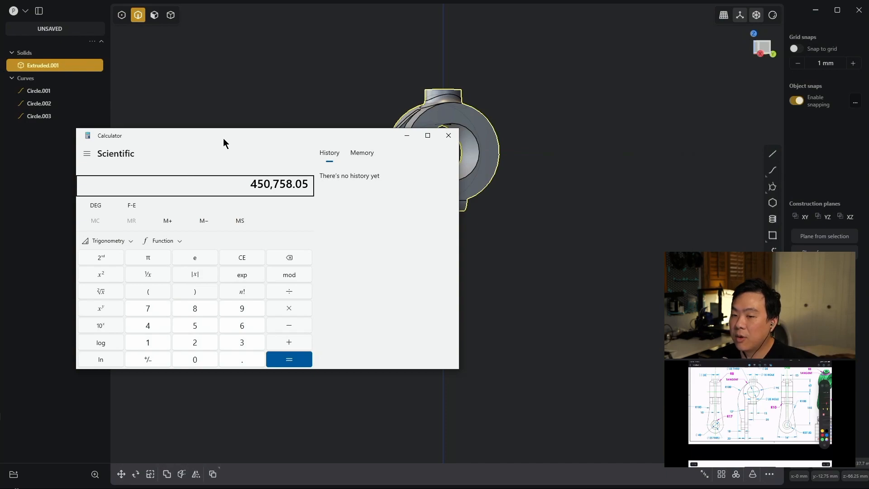
key("asterisk")
type("0.00")
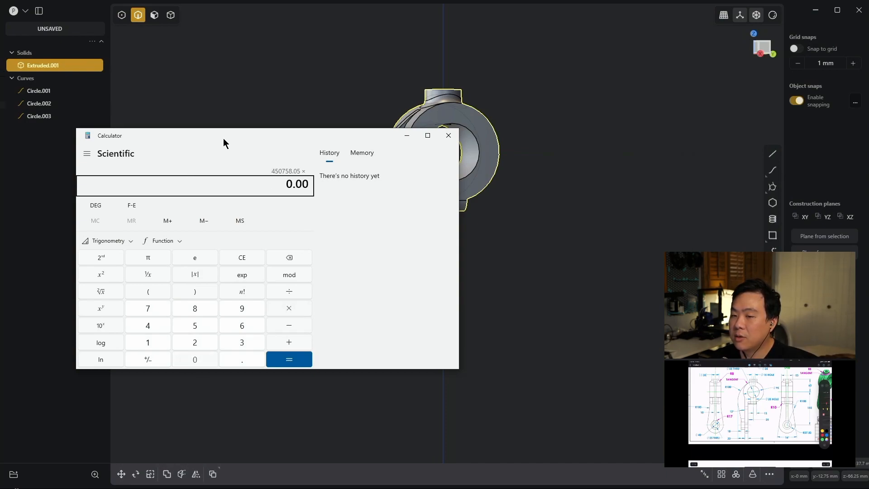
type("27")
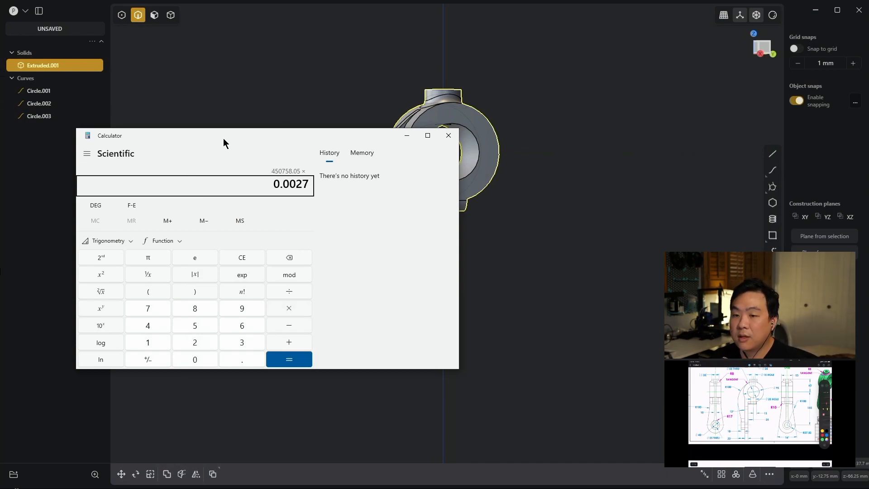
key("Return")
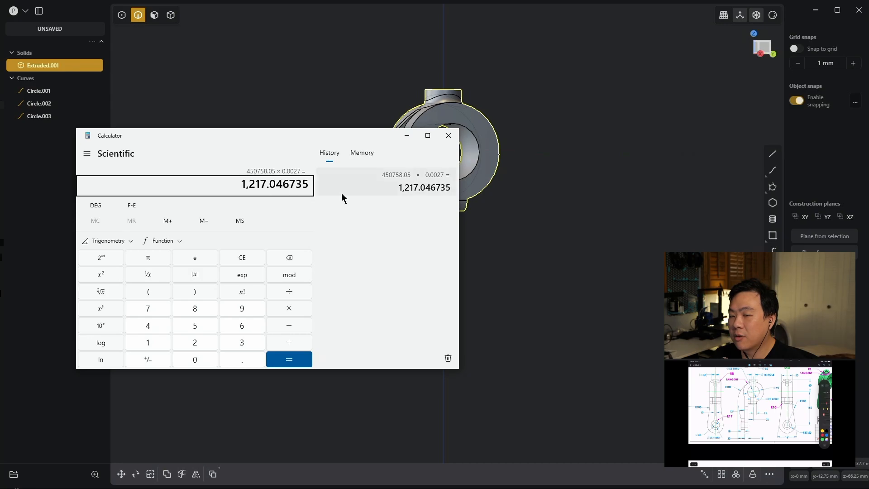
- Switch to the Transport Hanger challenge video in Firefox, skip to the revealed correct answer near its end and pause there
key("alt+Tab")
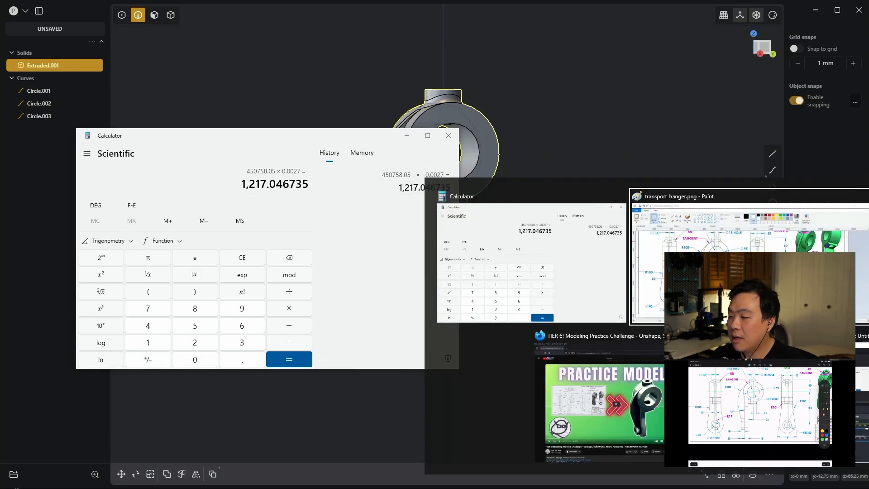
left_click(649, 409)
left_click(340, 263)
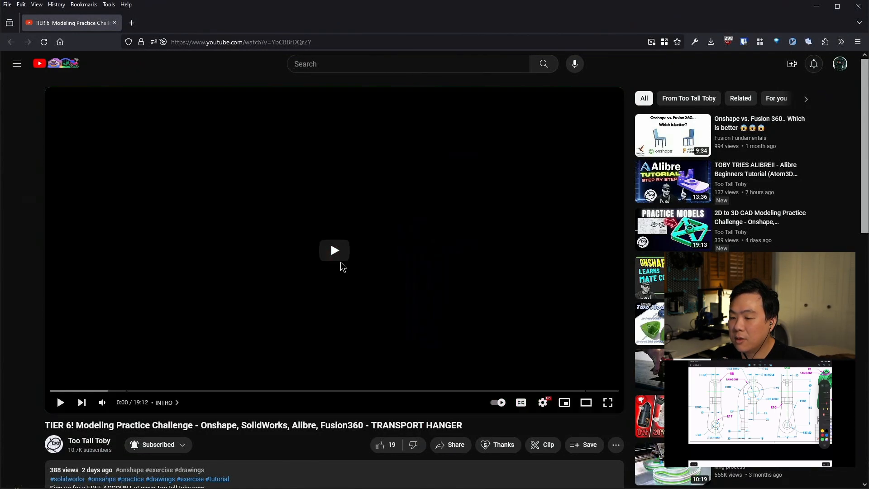
left_click(587, 390)
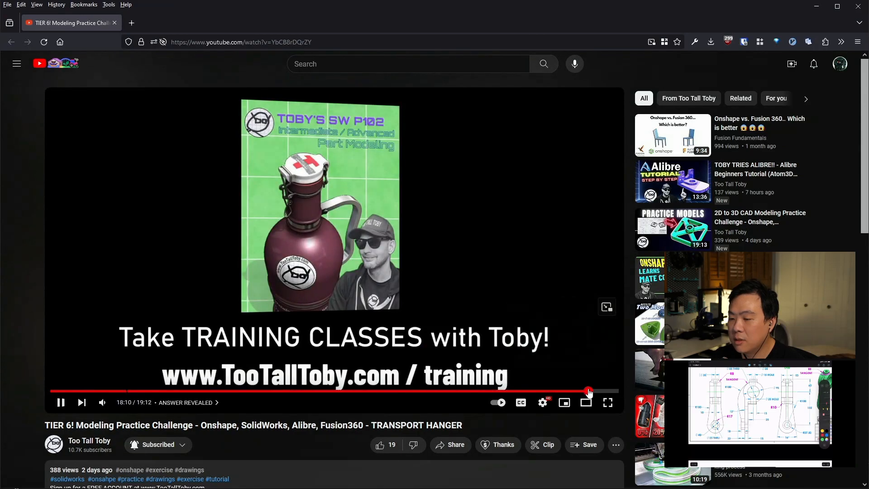
left_click(593, 391)
left_click(253, 250)
- Compare the video's answer with the mass in Calculator and return to the finished model in Plasticity
key("alt+Tab")
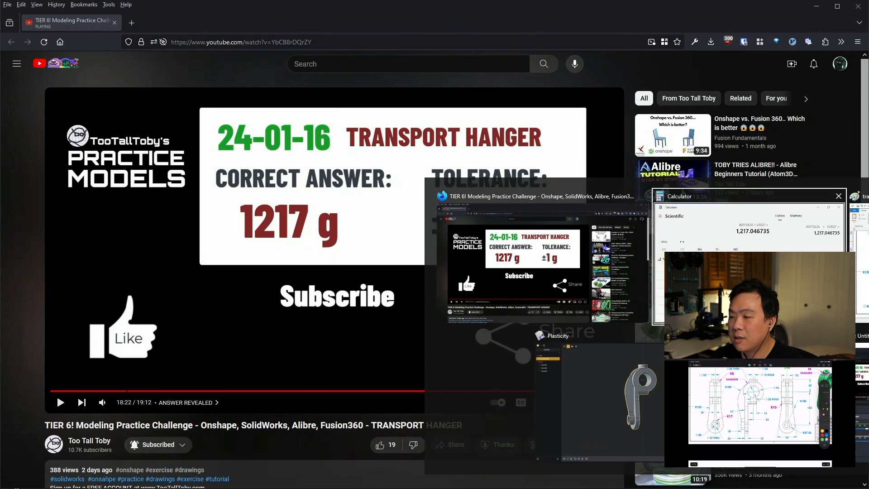
key("alt+Tab")
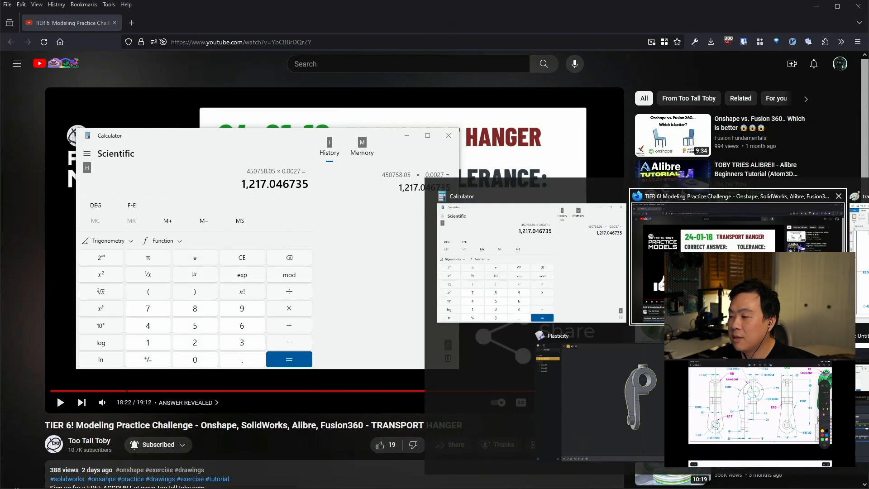
left_click(609, 350)
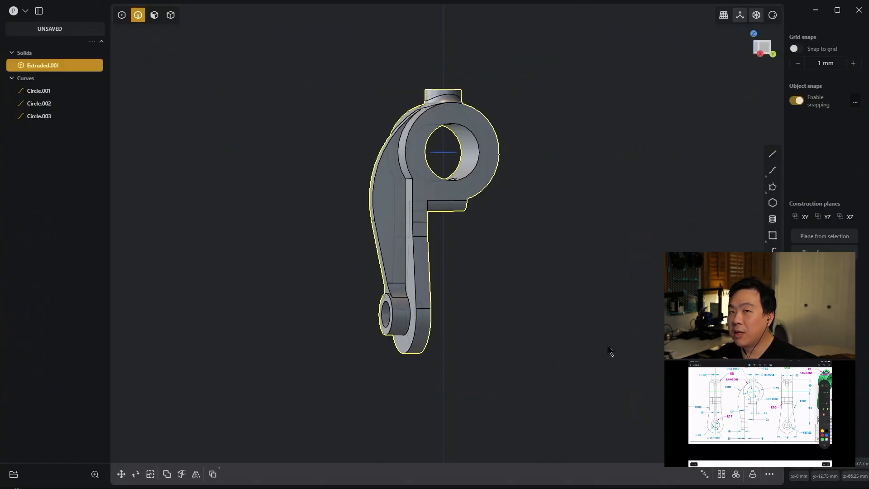